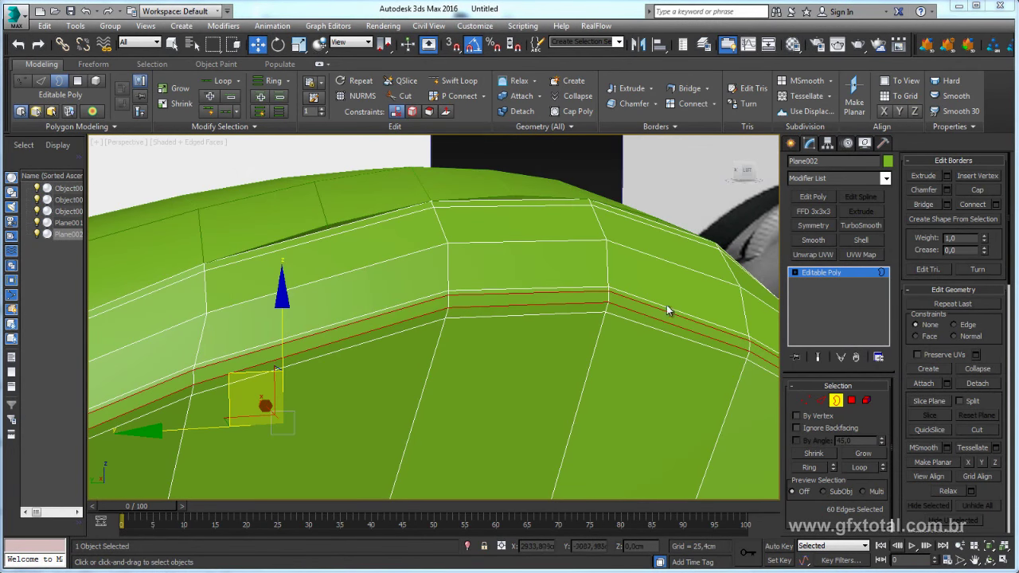
Convert the edge selection to a polygon strip and extrude it, thinning the height to 0.388cm
{"action": "left_click", "coordinate": [851, 399], "text": "ctrl"}
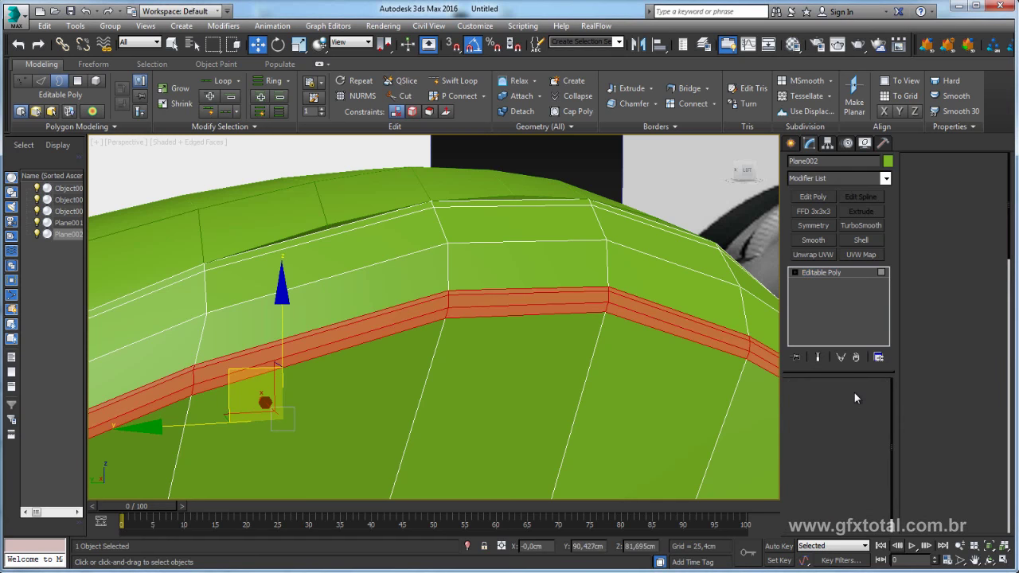
{"action": "mouse_move", "coordinate": [642, 380]}
{"action": "middle_mouse_down", "text": "alt"}
{"action": "mouse_move", "coordinate": [662, 316]}
{"action": "mouse_move", "coordinate": [724, 274]}
{"action": "middle_mouse_up", "text": "alt"}
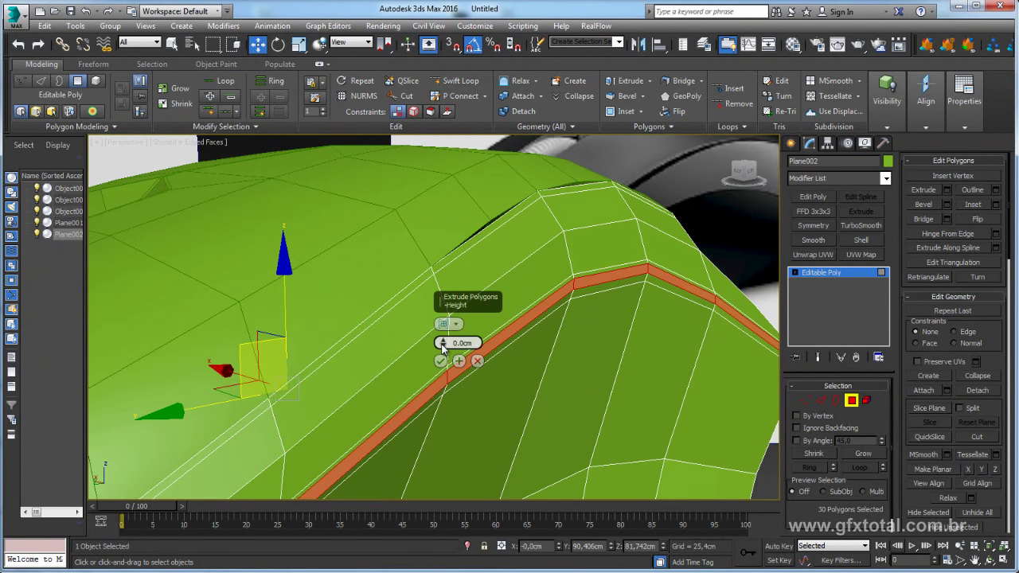
{"action": "left_click_drag", "start_coordinate": [442, 343], "coordinate": [437, 338]}
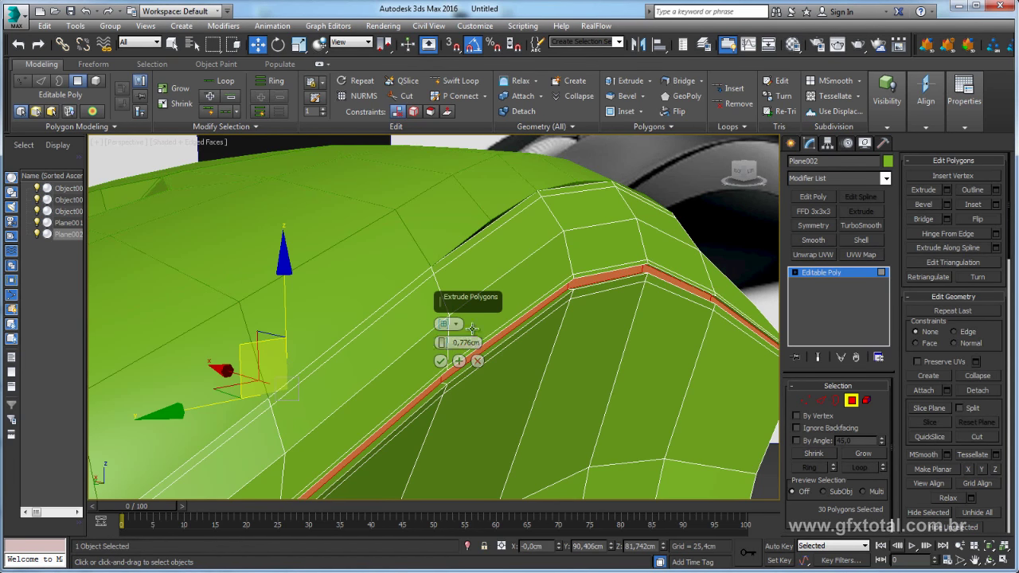
{"action": "left_click_drag", "start_coordinate": [443, 345], "coordinate": [445, 341]}
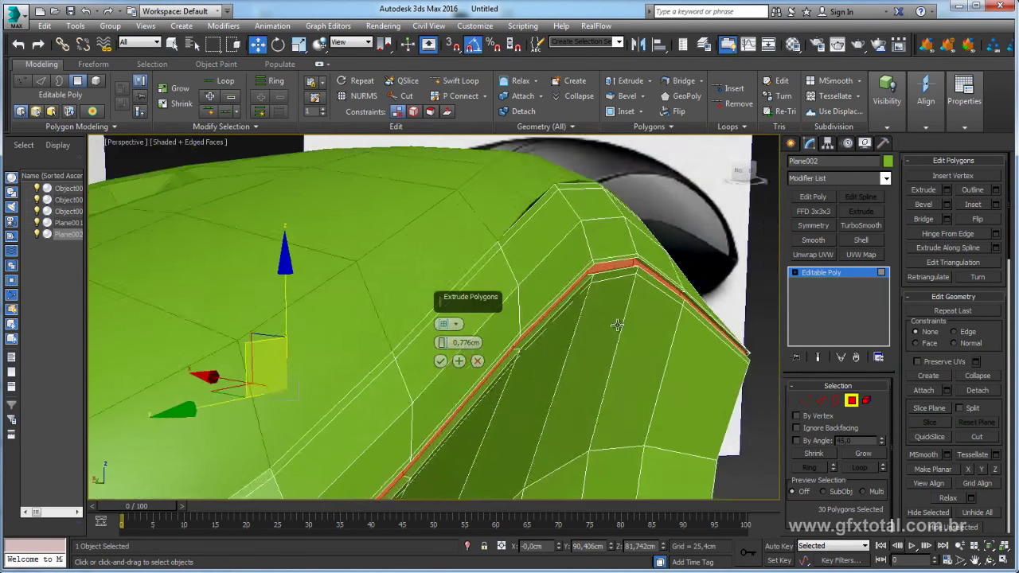
{"action": "mouse_move", "coordinate": [597, 328]}
{"action": "middle_mouse_down"}
{"action": "mouse_move", "coordinate": [614, 318]}
{"action": "mouse_move", "coordinate": [603, 337]}
{"action": "middle_mouse_up"}
{"action": "scroll", "coordinate": [605, 336], "scroll_direction": "up", "scroll_amount": 2}
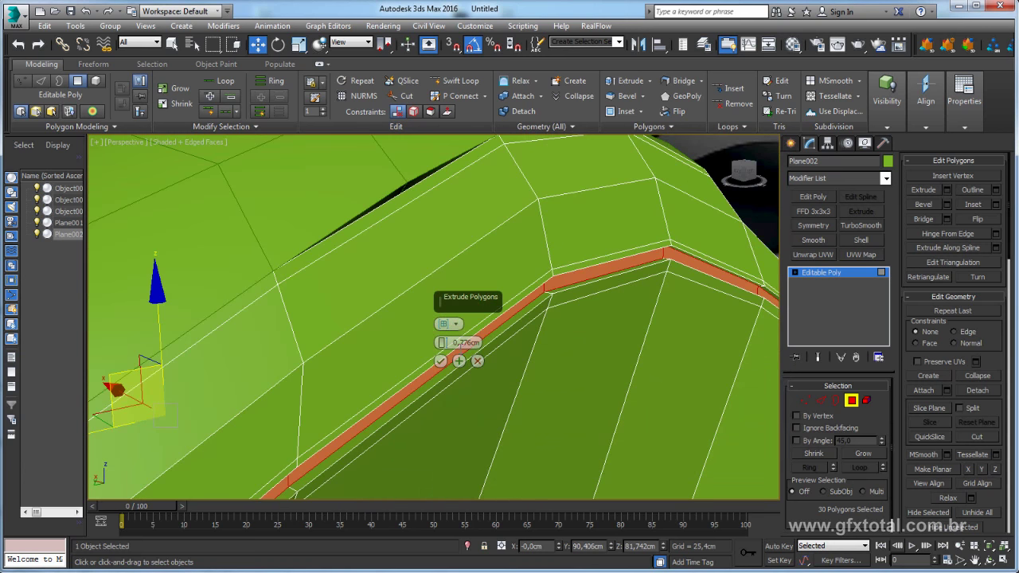
{"action": "left_click_drag", "start_coordinate": [444, 341], "coordinate": [449, 343]}
{"action": "mouse_move", "coordinate": [610, 302]}
{"action": "middle_mouse_down", "text": "alt"}
{"action": "mouse_move", "coordinate": [619, 291]}
{"action": "mouse_move", "coordinate": [598, 292]}
{"action": "middle_mouse_up", "text": "alt"}
Switch the extrusion to Local Normal and raise the rim height to about 1.164cm
{"action": "left_click", "coordinate": [444, 325]}
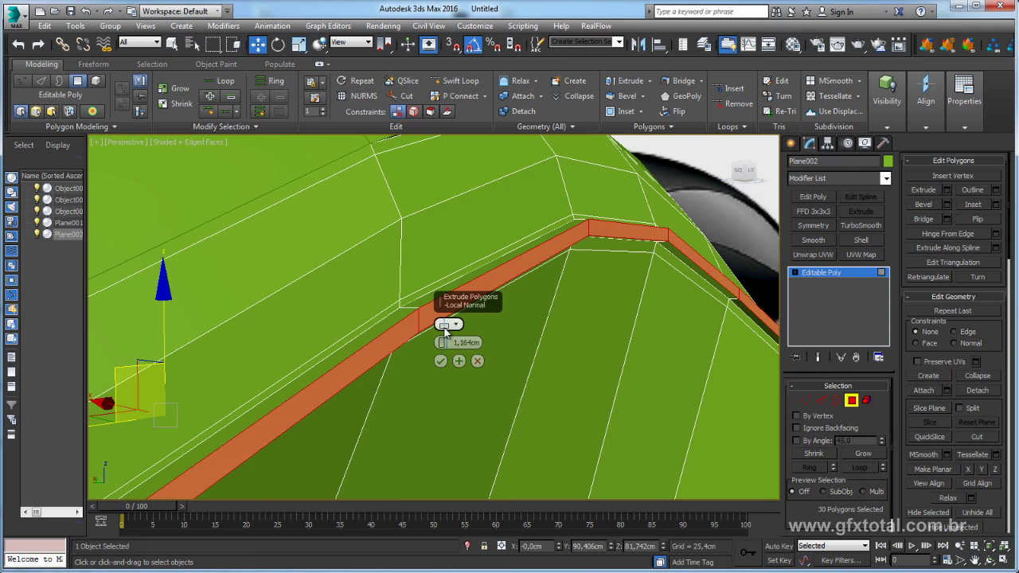
{"action": "middle_click_drag", "start_coordinate": [444, 333], "coordinate": [726, 309]}
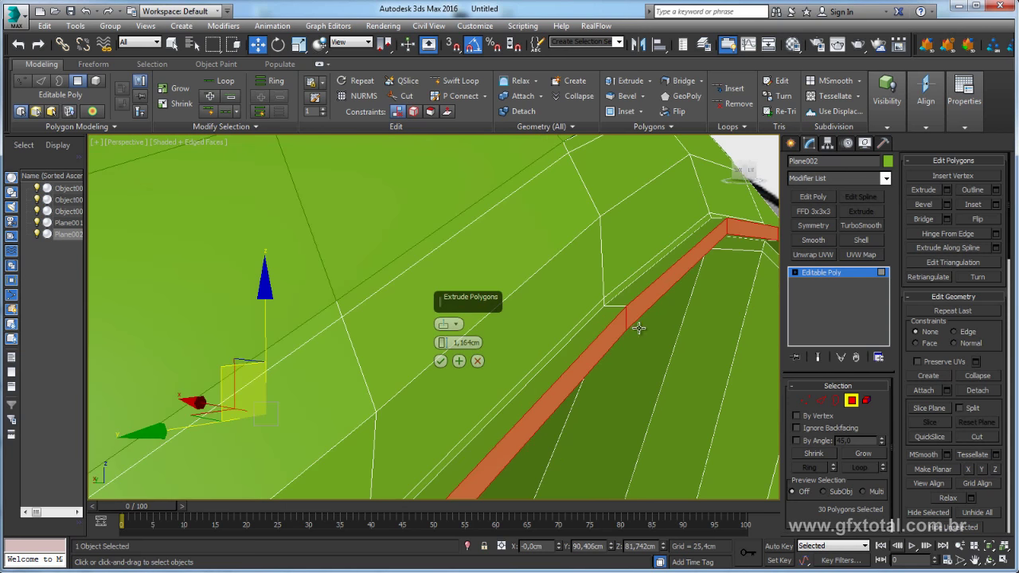
{"action": "scroll", "coordinate": [641, 328], "scroll_direction": "down", "scroll_amount": 5}
{"action": "scroll", "coordinate": [637, 334], "scroll_direction": "down", "scroll_amount": 2}
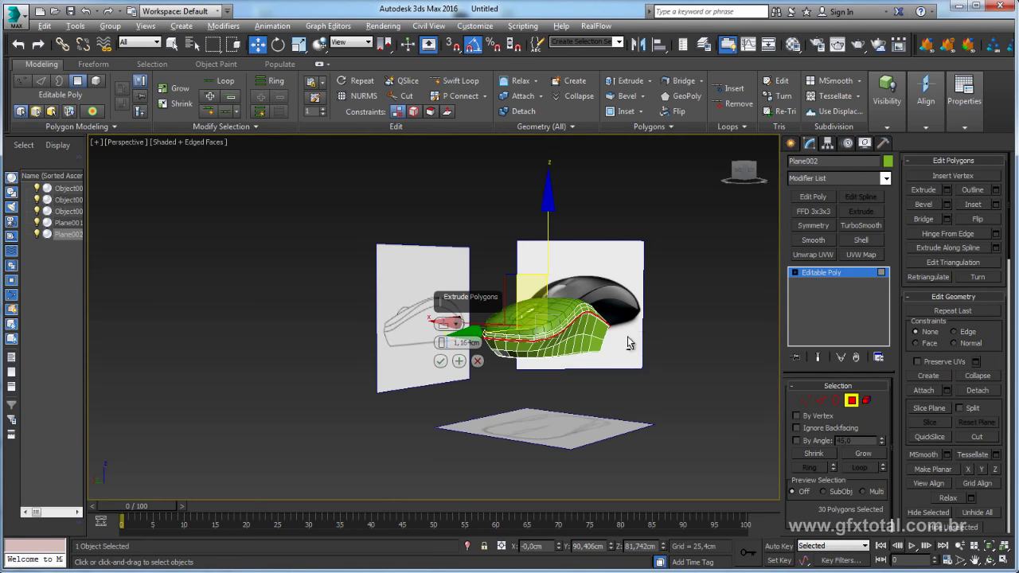
{"action": "middle_click_drag", "start_coordinate": [637, 335], "coordinate": [573, 350], "text": "alt"}
{"action": "scroll", "coordinate": [553, 358], "scroll_direction": "up", "scroll_amount": 3}
{"action": "scroll", "coordinate": [553, 357], "scroll_direction": "up", "scroll_amount": 3}
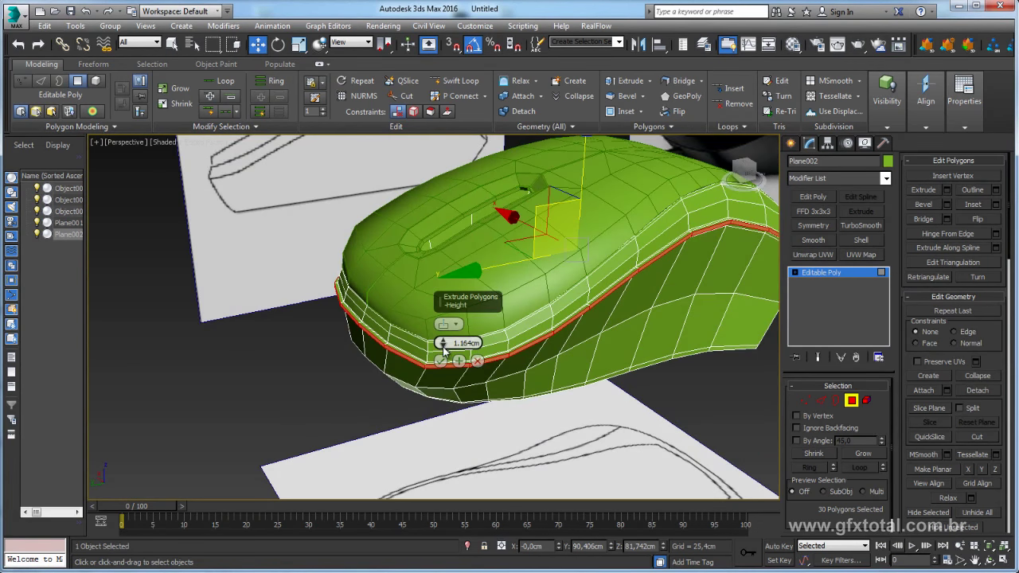
{"action": "left_click_drag", "start_coordinate": [442, 342], "coordinate": [510, 339]}
{"action": "left_click", "coordinate": [451, 324]}
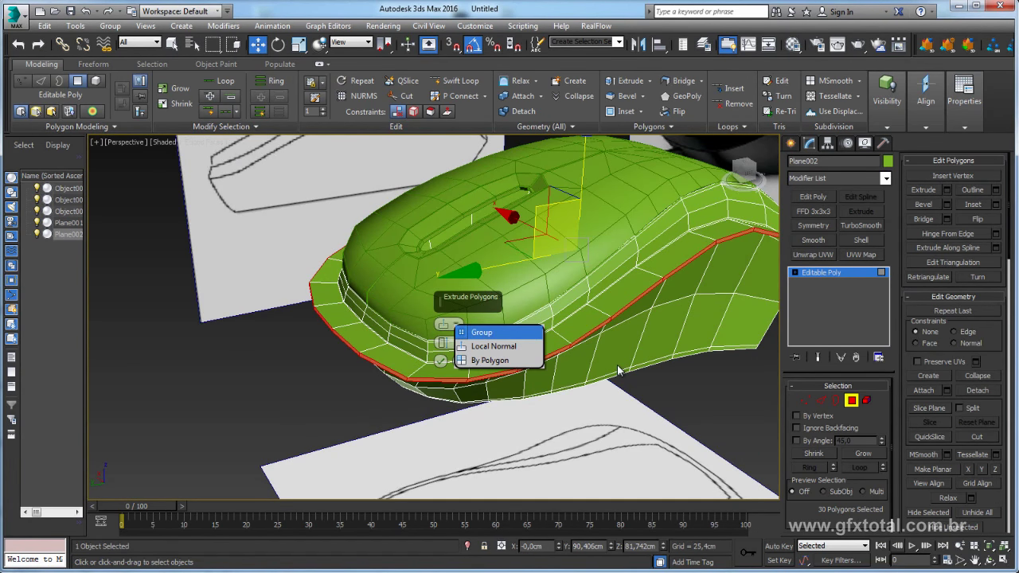
Try a Group extrusion at 45.034cm, then change the direction back to Local Normal
{"action": "left_click", "coordinate": [535, 347]}
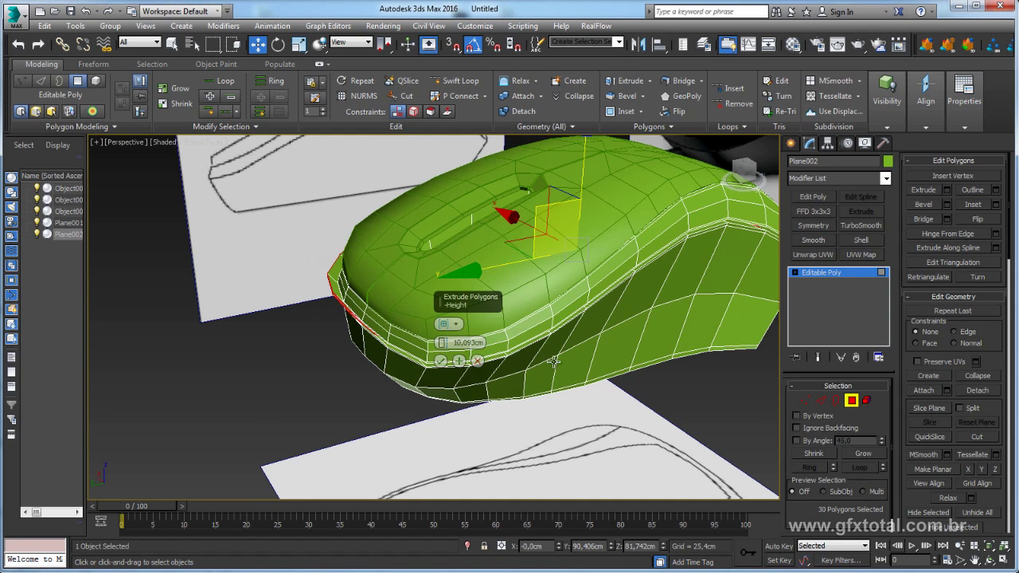
{"action": "mouse_move", "coordinate": [553, 363]}
{"action": "middle_mouse_down", "text": "alt"}
{"action": "mouse_move", "coordinate": [541, 354]}
{"action": "mouse_move", "coordinate": [550, 358]}
{"action": "middle_mouse_up", "text": "alt"}
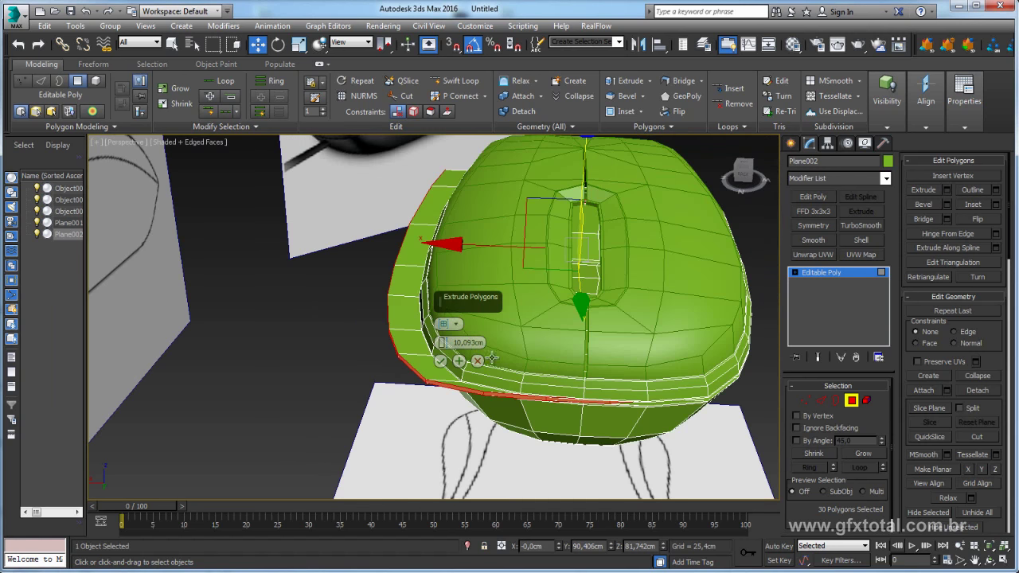
{"action": "left_click_drag", "start_coordinate": [443, 342], "coordinate": [455, 328]}
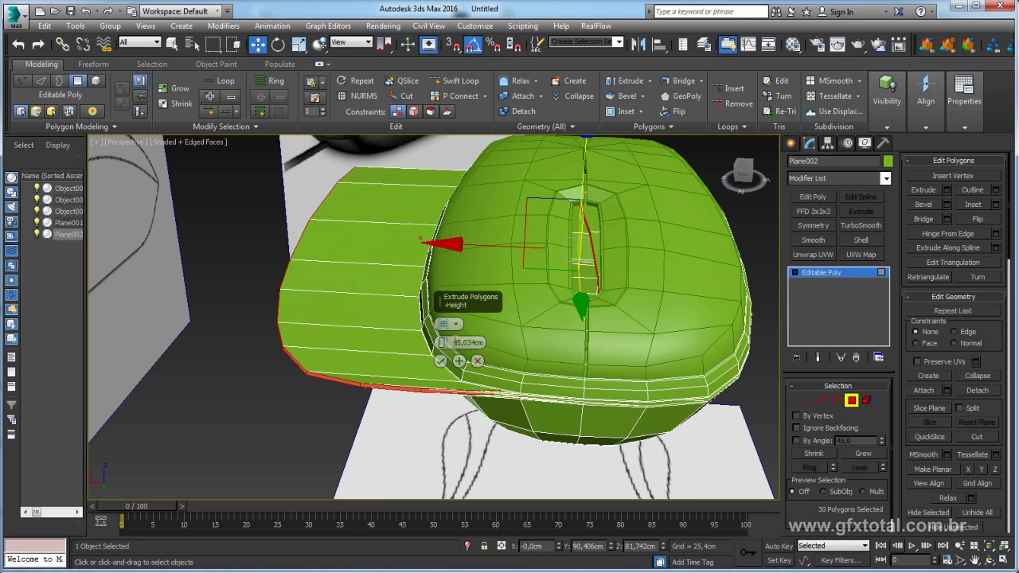
{"action": "left_click", "coordinate": [456, 328]}
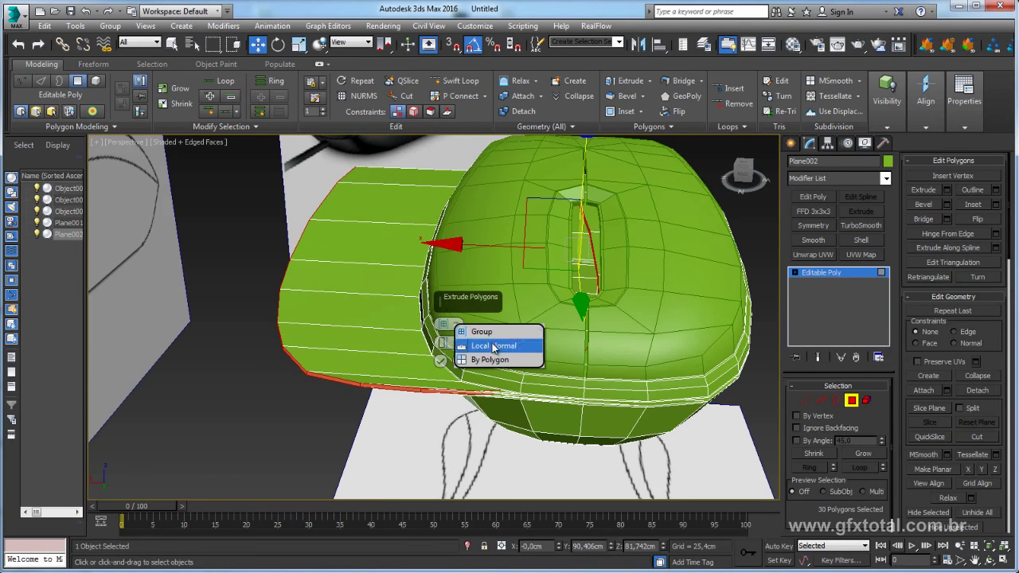
{"action": "left_click", "coordinate": [488, 337]}
Push the strip inward to about -0.777cm height and commit the groove
{"action": "mouse_move", "coordinate": [615, 334]}
{"action": "middle_mouse_down", "text": "alt"}
{"action": "mouse_move", "coordinate": [512, 366]}
{"action": "mouse_move", "coordinate": [478, 351]}
{"action": "middle_mouse_up", "text": "alt"}
{"action": "scroll", "coordinate": [478, 350], "scroll_direction": "up", "scroll_amount": 5}
{"action": "left_click_drag", "start_coordinate": [443, 342], "coordinate": [474, 420]}
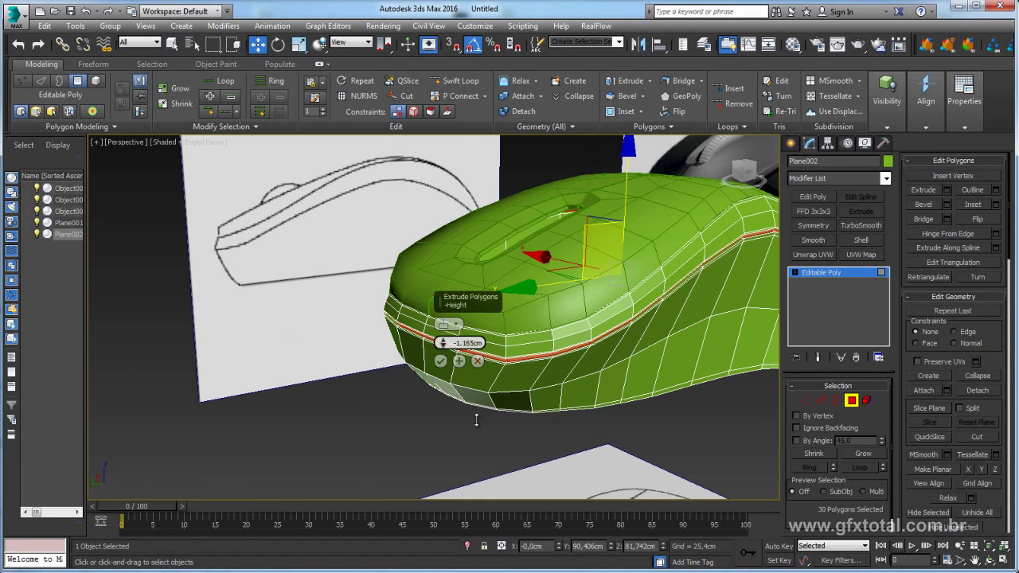
{"action": "scroll", "coordinate": [477, 419], "scroll_direction": "down", "scroll_amount": 5}
{"action": "middle_click_drag", "start_coordinate": [476, 420], "coordinate": [509, 359], "text": "alt"}
{"action": "scroll", "coordinate": [526, 335], "scroll_direction": "up", "scroll_amount": 8}
{"action": "scroll", "coordinate": [536, 322], "scroll_direction": "up", "scroll_amount": 3}
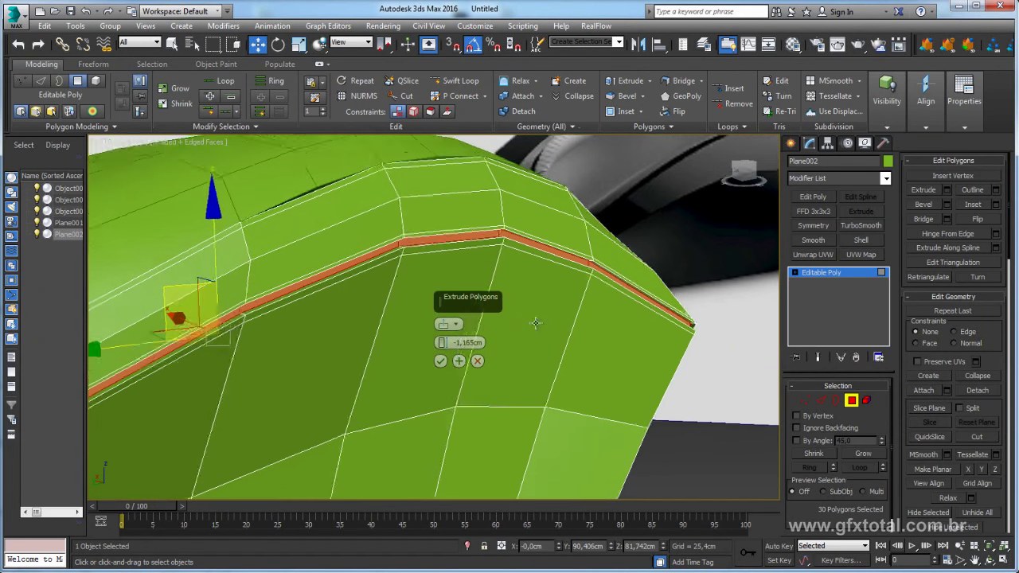
{"action": "middle_click_drag", "start_coordinate": [536, 323], "coordinate": [512, 294], "text": "alt"}
{"action": "scroll", "coordinate": [512, 295], "scroll_direction": "up", "scroll_amount": 3}
{"action": "left_click_drag", "start_coordinate": [444, 341], "coordinate": [452, 340]}
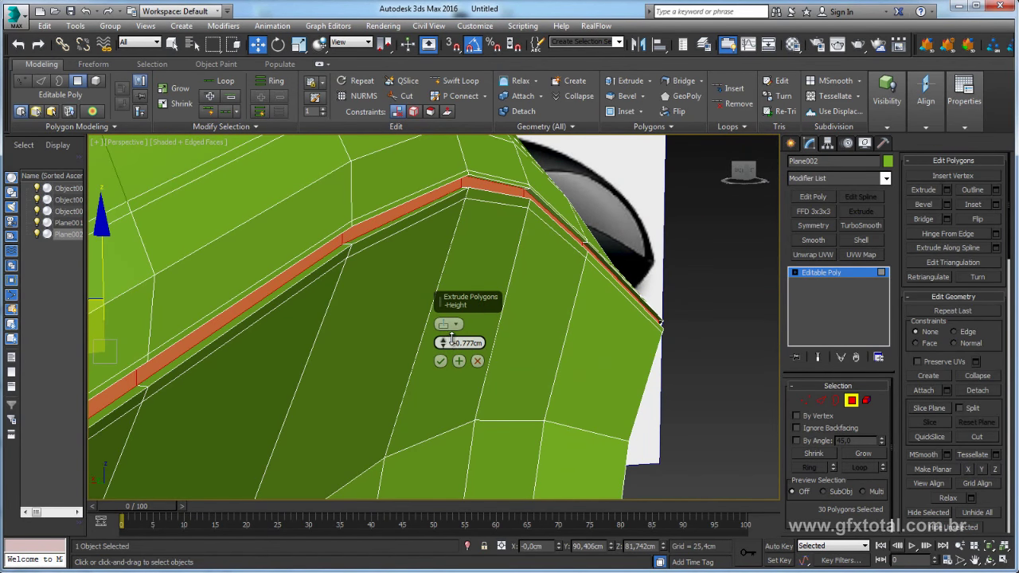
{"action": "left_click", "coordinate": [442, 362]}
{"action": "middle_click_drag", "start_coordinate": [442, 361], "coordinate": [623, 366]}
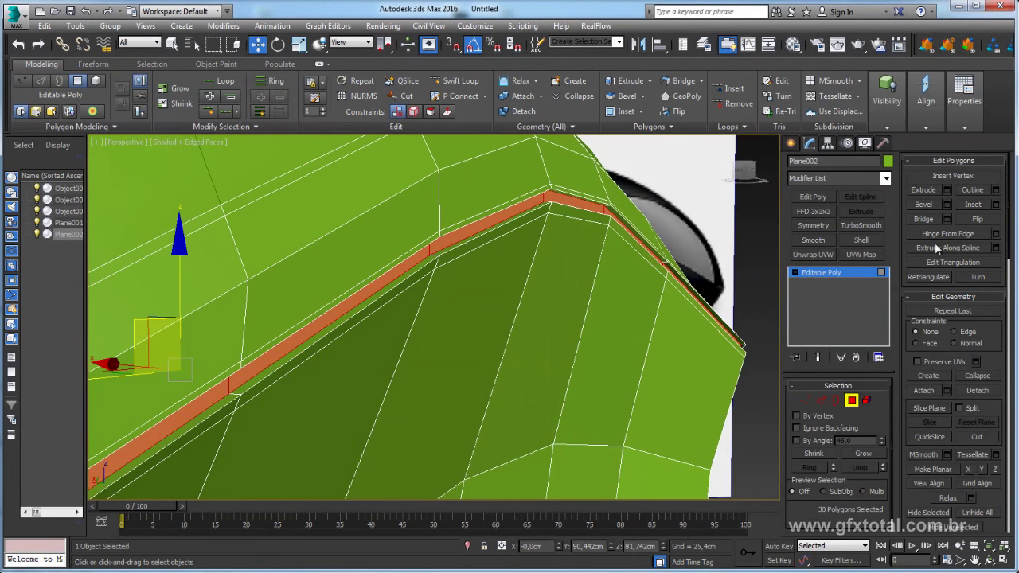
Inset the groove polygons by 0.275cm and exit Polygon mode
{"action": "left_click", "coordinate": [996, 205]}
{"action": "right_click", "coordinate": [444, 343]}
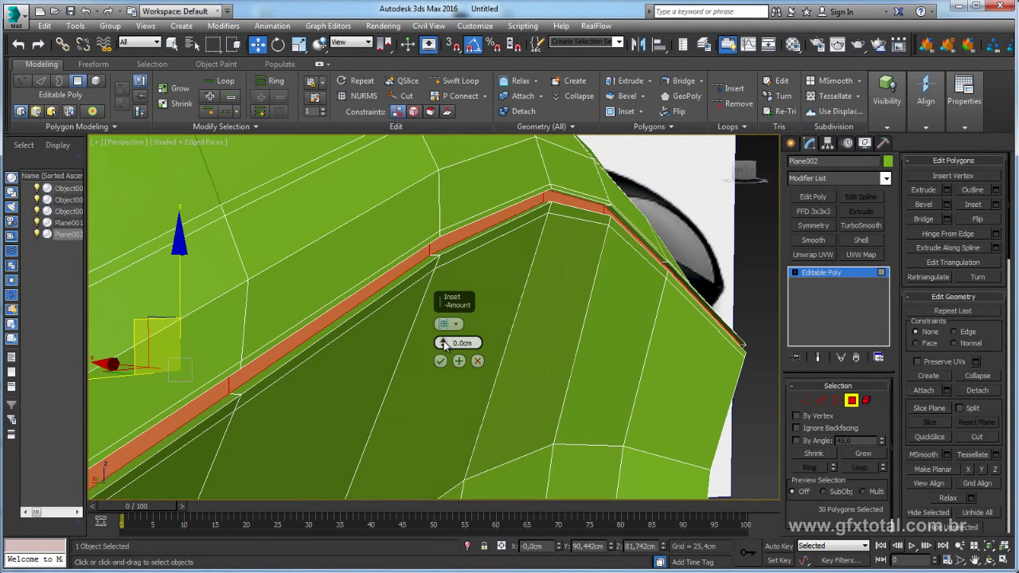
{"action": "left_click", "coordinate": [443, 341]}
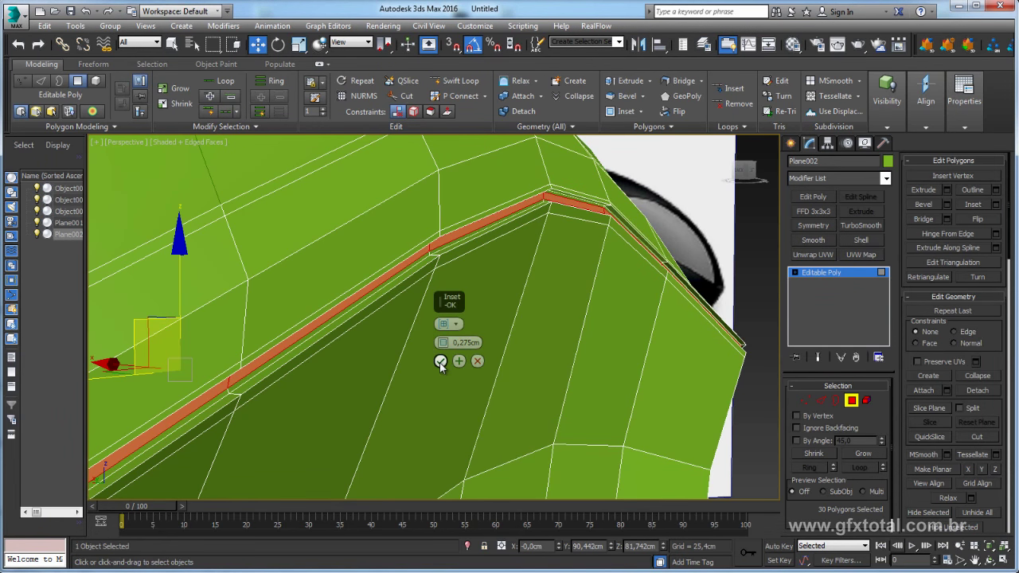
{"action": "left_click", "coordinate": [440, 360]}
{"action": "middle_click_drag", "start_coordinate": [465, 340], "coordinate": [497, 362], "text": "alt"}
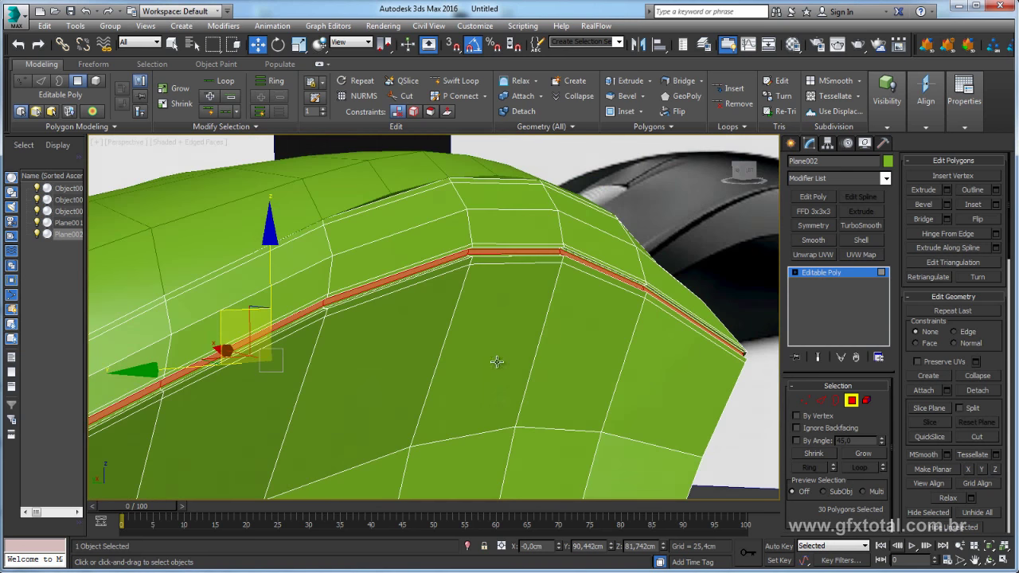
{"action": "left_click", "coordinate": [825, 275]}
Add TurboSmooth at 3 iterations to Plane002, deselect it and hide edges with F4
{"action": "left_click", "coordinate": [857, 226]}
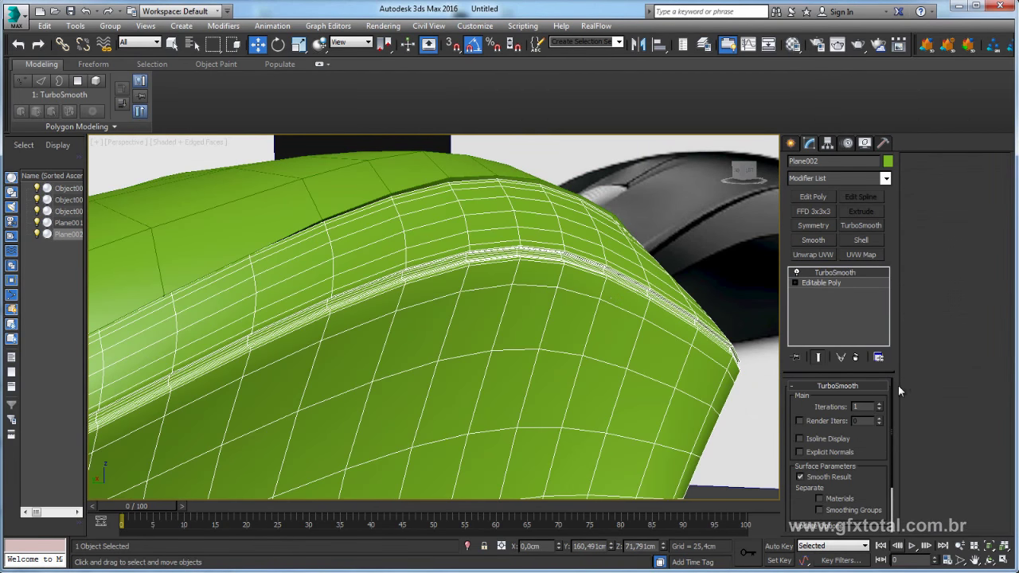
{"action": "left_click", "coordinate": [880, 407]}
{"action": "left_click", "coordinate": [880, 407]}
{"action": "scroll", "coordinate": [643, 327], "scroll_direction": "down", "scroll_amount": 5}
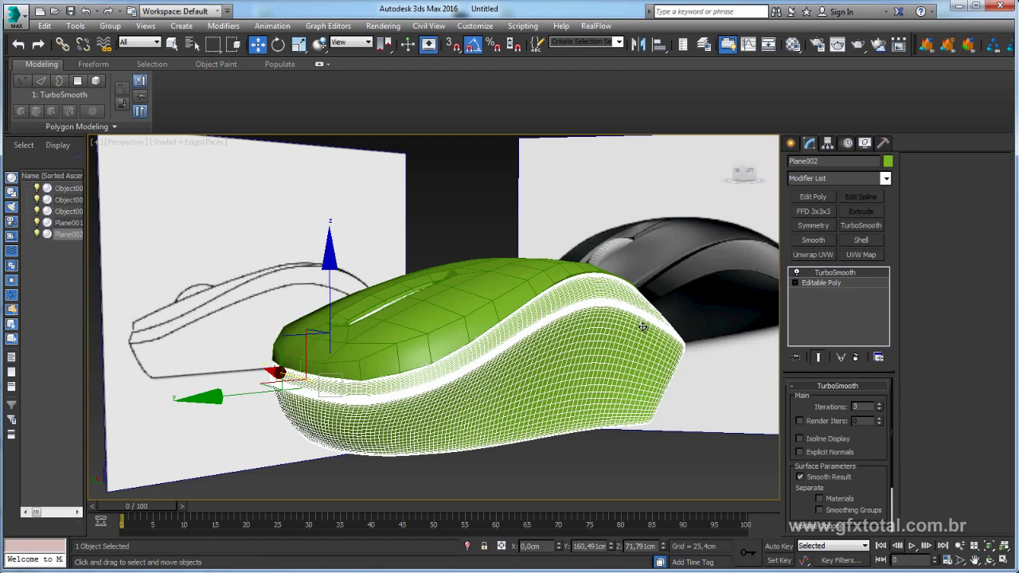
{"action": "left_click", "coordinate": [707, 473]}
{"action": "mouse_move", "coordinate": [707, 473]}
{"action": "middle_mouse_down", "text": "alt"}
{"action": "mouse_move", "coordinate": [610, 411]}
{"action": "mouse_move", "coordinate": [484, 430]}
{"action": "middle_mouse_up", "text": "alt"}
{"action": "key", "text": "F4"}
{"action": "scroll", "coordinate": [573, 351], "scroll_direction": "up", "scroll_amount": 5}
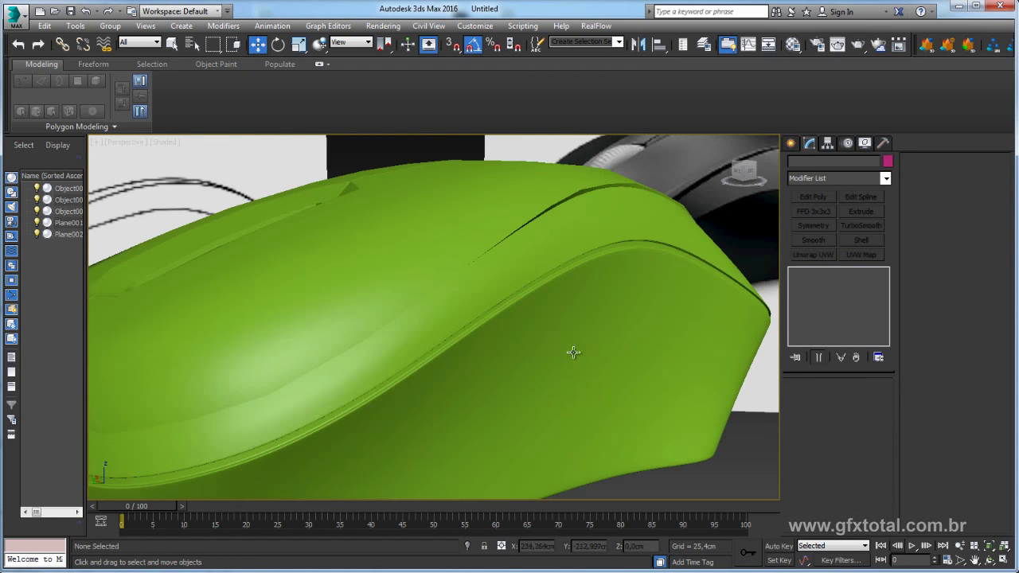
{"action": "mouse_move", "coordinate": [573, 352]}
{"action": "middle_mouse_down", "text": "alt"}
{"action": "mouse_move", "coordinate": [480, 342]}
{"action": "mouse_move", "coordinate": [581, 342]}
{"action": "mouse_move", "coordinate": [590, 374]}
{"action": "mouse_move", "coordinate": [581, 359]}
{"action": "mouse_move", "coordinate": [417, 291]}
{"action": "mouse_move", "coordinate": [467, 287]}
{"action": "mouse_move", "coordinate": [500, 325]}
{"action": "mouse_move", "coordinate": [550, 330]}
{"action": "middle_mouse_up", "text": "alt"}
Select the mouse body's rim edge ring and connect it with pinched edge loops
{"action": "left_click", "coordinate": [400, 287]}
{"action": "key", "text": "F4"}
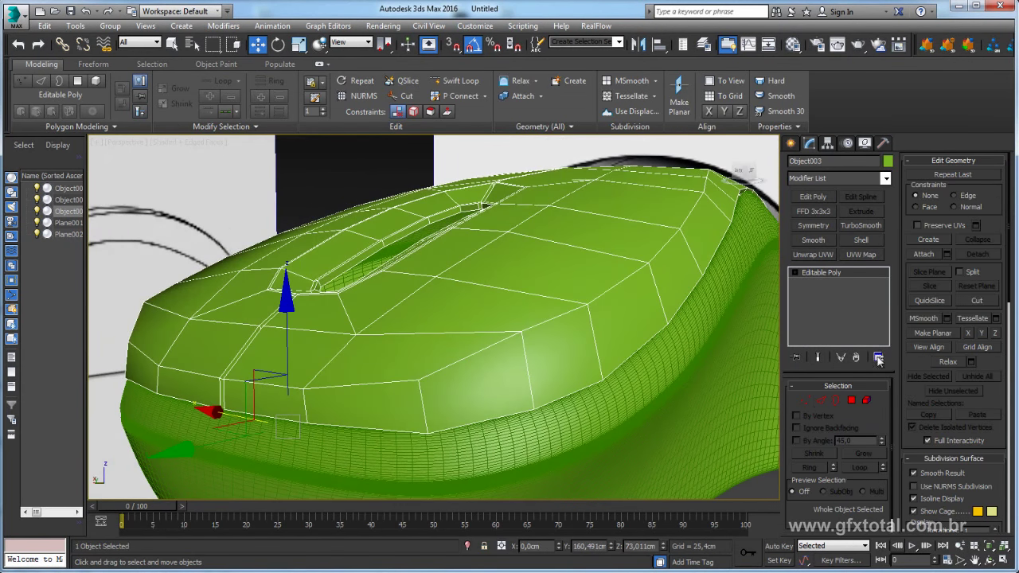
{"action": "left_click", "coordinate": [821, 400]}
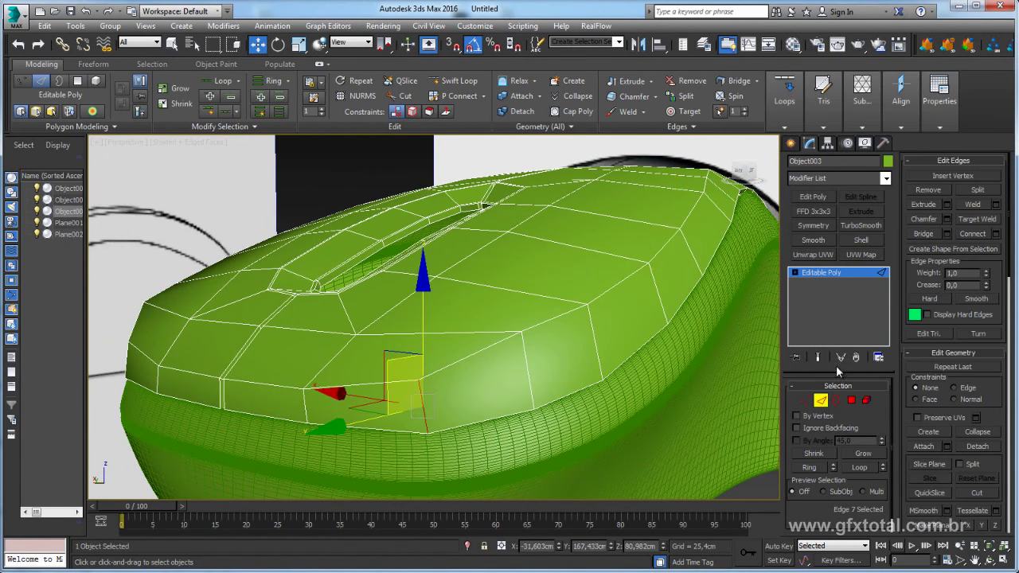
{"action": "left_click", "coordinate": [809, 468]}
{"action": "left_click", "coordinate": [996, 234]}
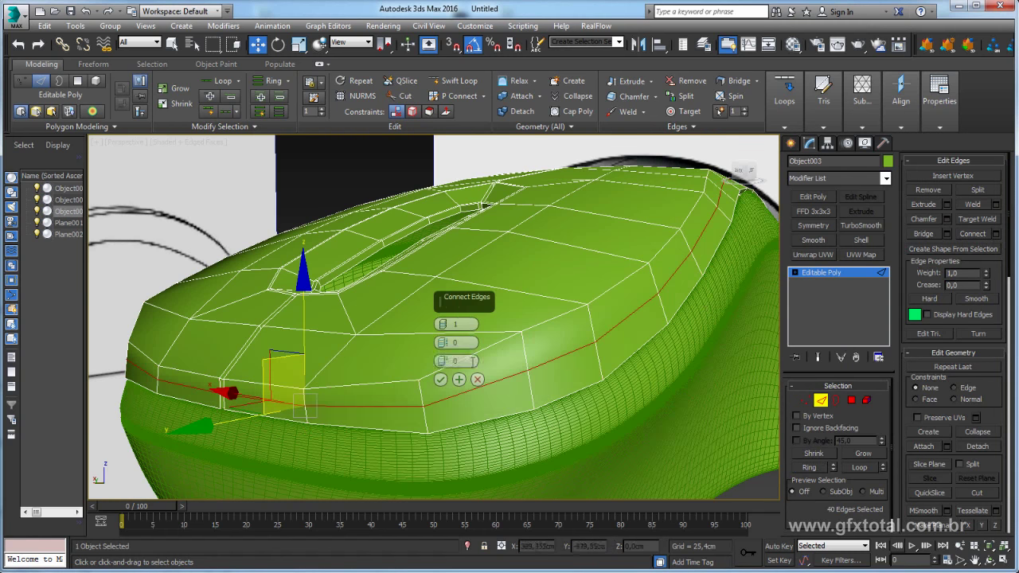
{"action": "left_click_drag", "start_coordinate": [443, 325], "coordinate": [438, 201]}
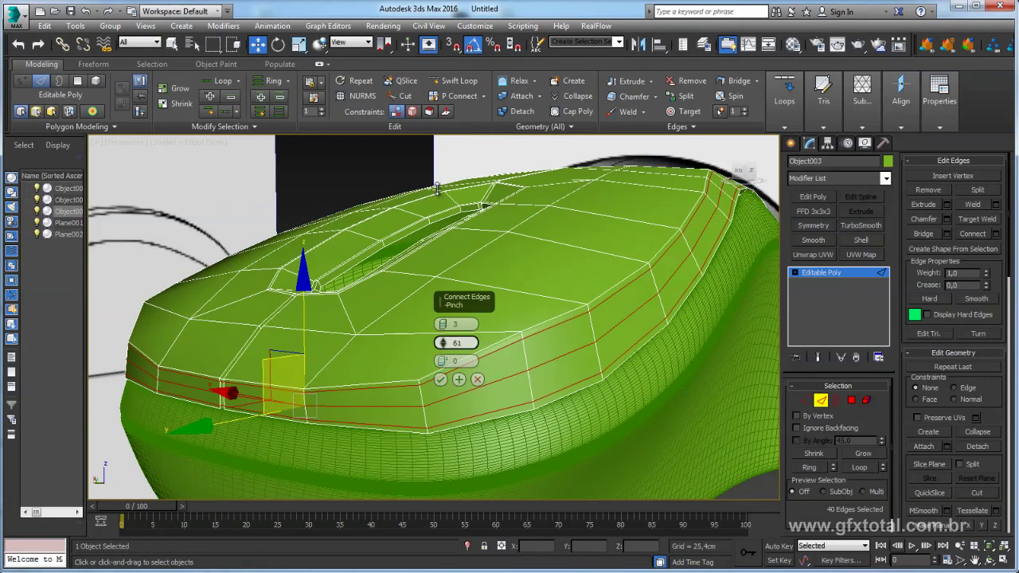
{"action": "left_click", "coordinate": [441, 380]}
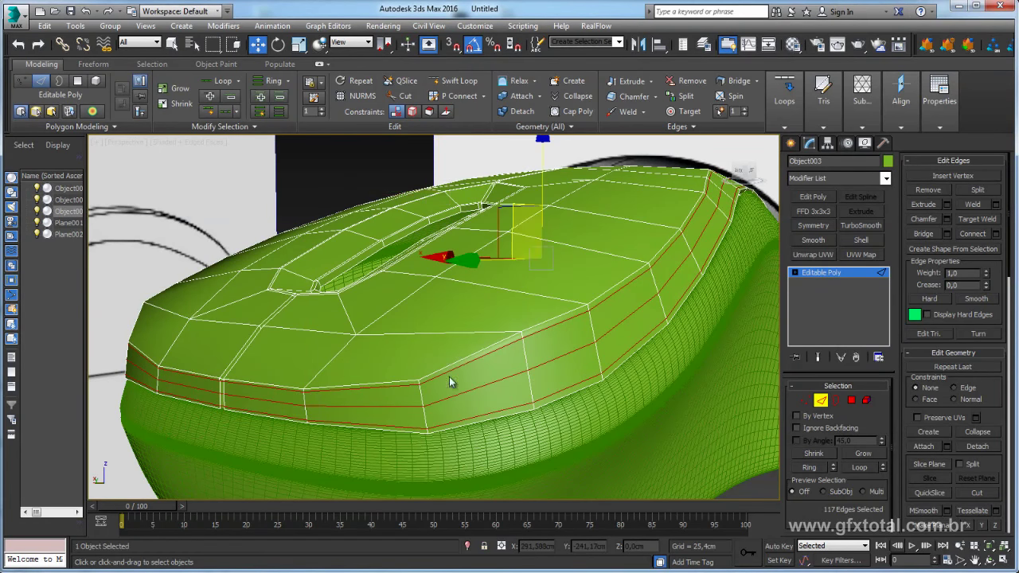
Add TurboSmooth with 2 iterations, then return to Editable Poly in the stack
{"action": "left_click", "coordinate": [806, 277]}
{"action": "left_click", "coordinate": [861, 225]}
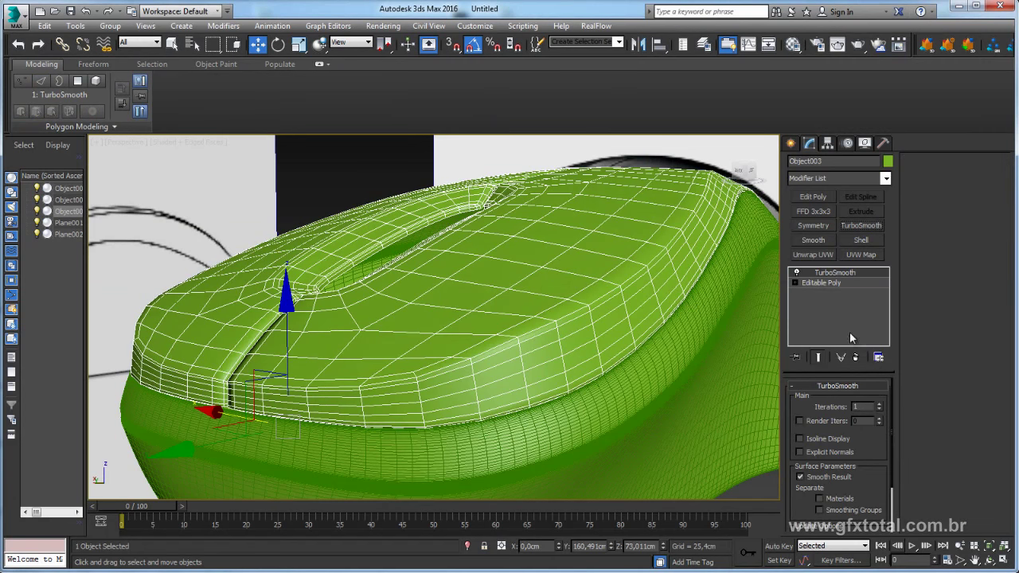
{"action": "left_click", "coordinate": [879, 404]}
{"action": "middle_click_drag", "start_coordinate": [510, 342], "coordinate": [652, 360], "text": "alt"}
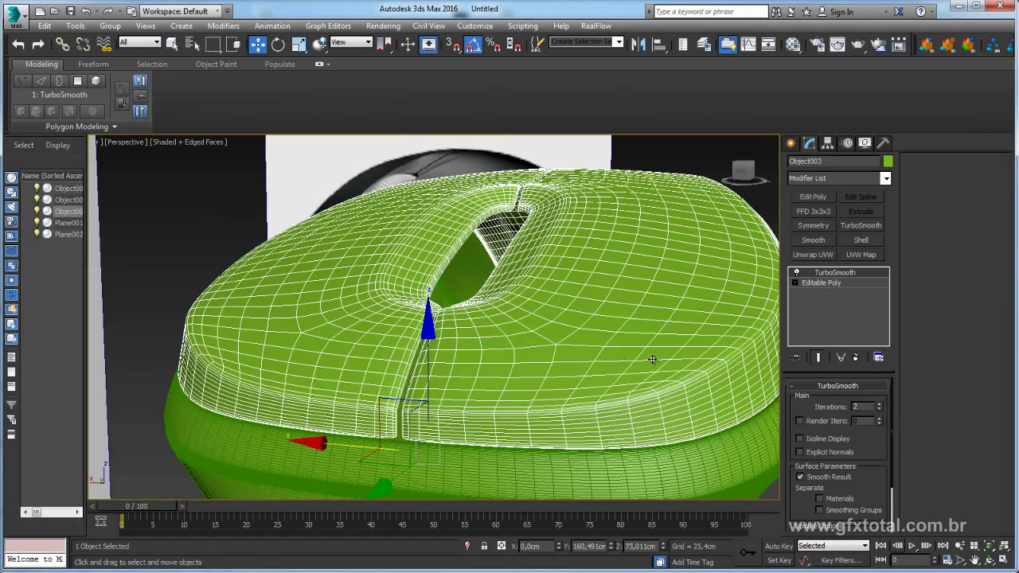
{"action": "scroll", "coordinate": [482, 346], "scroll_direction": "up", "scroll_amount": 3}
{"action": "scroll", "coordinate": [451, 327], "scroll_direction": "up", "scroll_amount": 3}
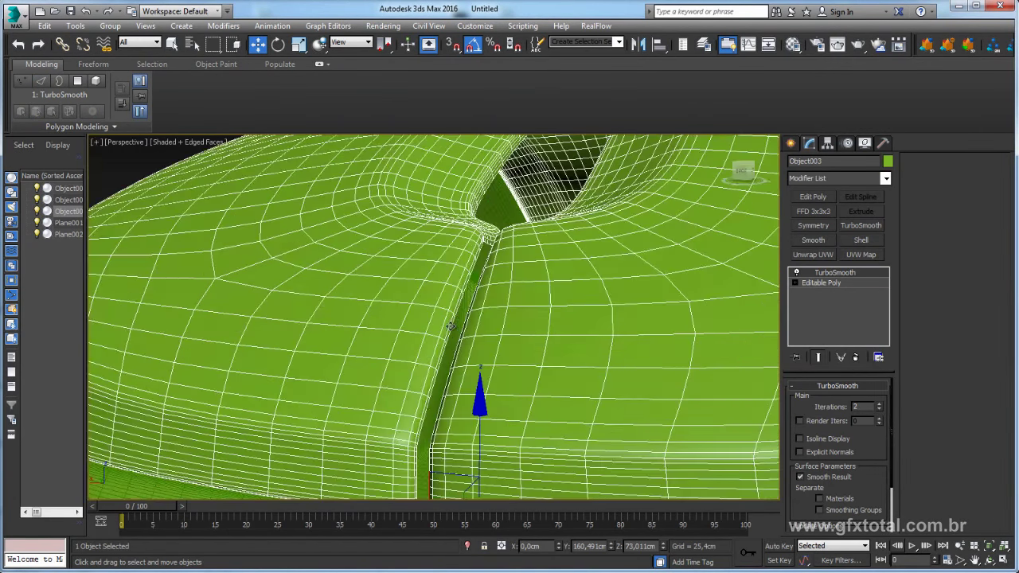
{"action": "left_click", "coordinate": [820, 284]}
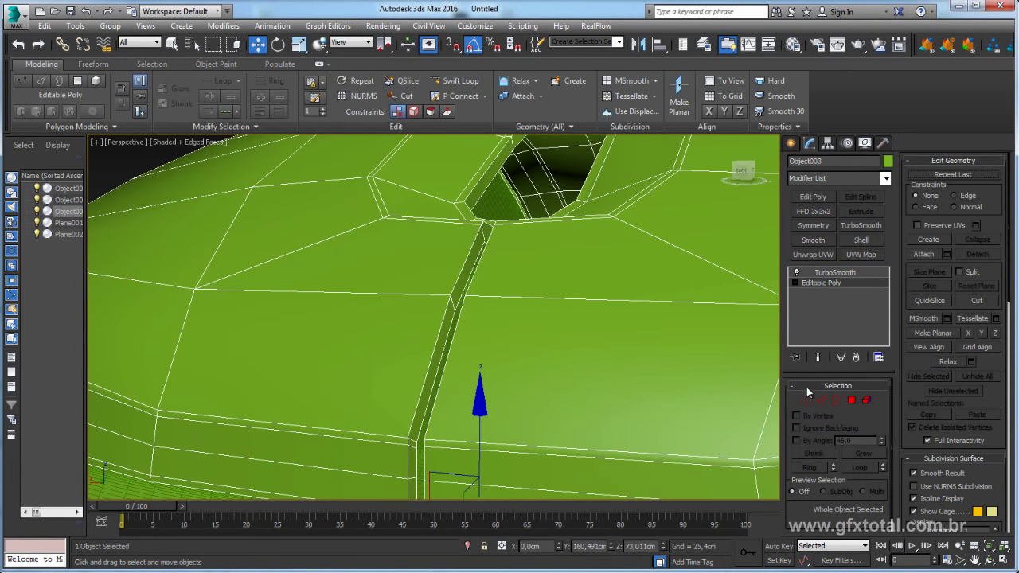
Ring the edges across the top groove, connect three loops pinched at 65, and preview TurboSmooth
{"action": "left_click", "coordinate": [452, 302]}
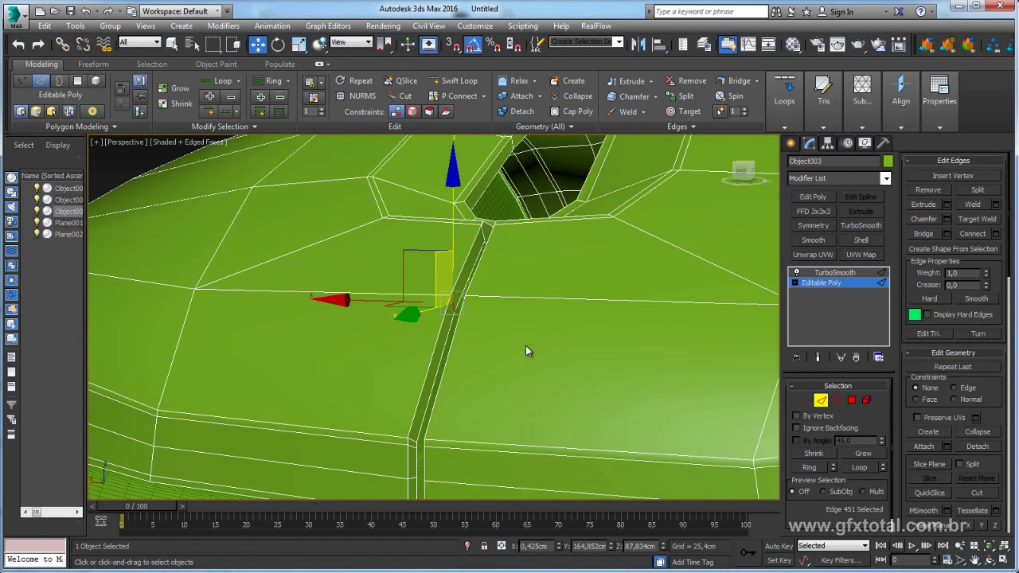
{"action": "left_click", "coordinate": [810, 468]}
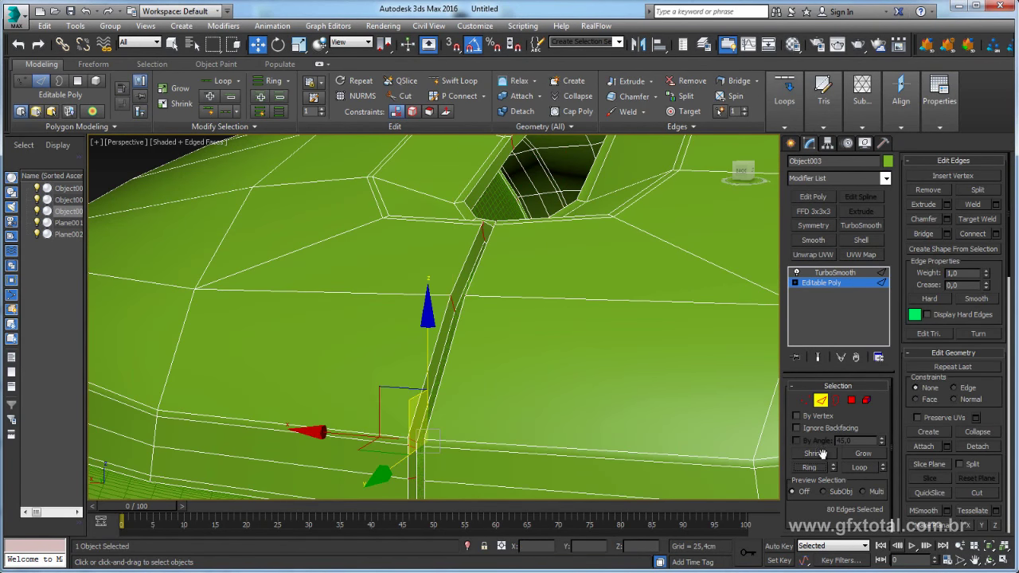
{"action": "left_click", "coordinate": [995, 234]}
{"action": "mouse_move", "coordinate": [475, 327]}
{"action": "middle_mouse_down", "text": "alt"}
{"action": "mouse_move", "coordinate": [469, 266]}
{"action": "mouse_move", "coordinate": [480, 244]}
{"action": "mouse_move", "coordinate": [321, 255]}
{"action": "mouse_move", "coordinate": [409, 257]}
{"action": "middle_mouse_up", "text": "alt"}
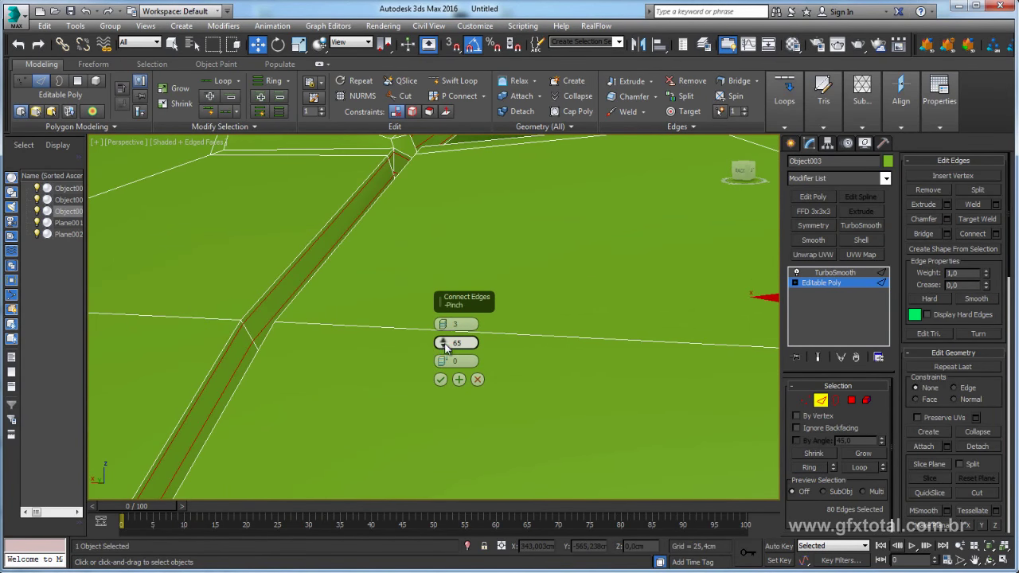
{"action": "left_click", "coordinate": [440, 379]}
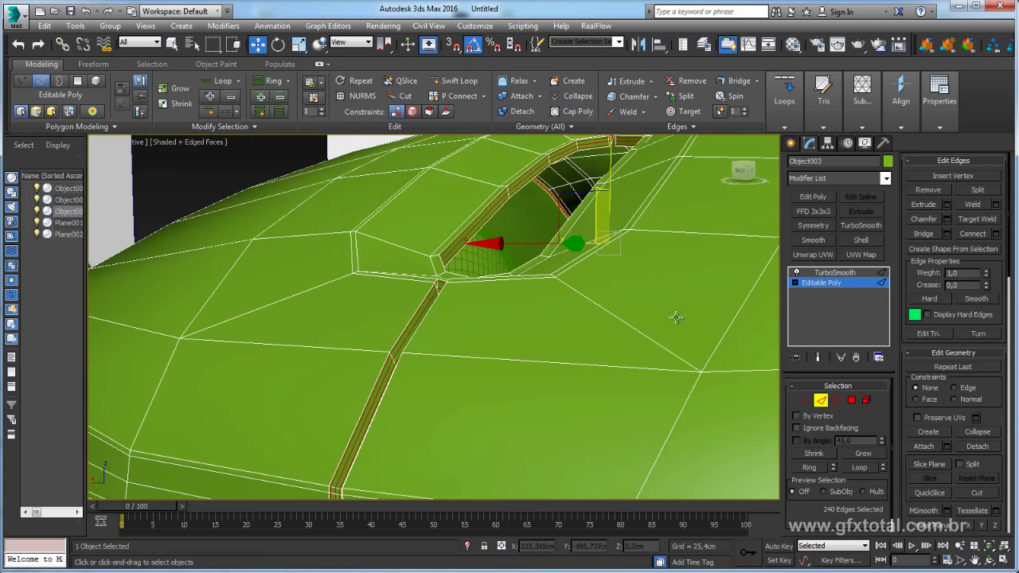
{"action": "left_click", "coordinate": [833, 273]}
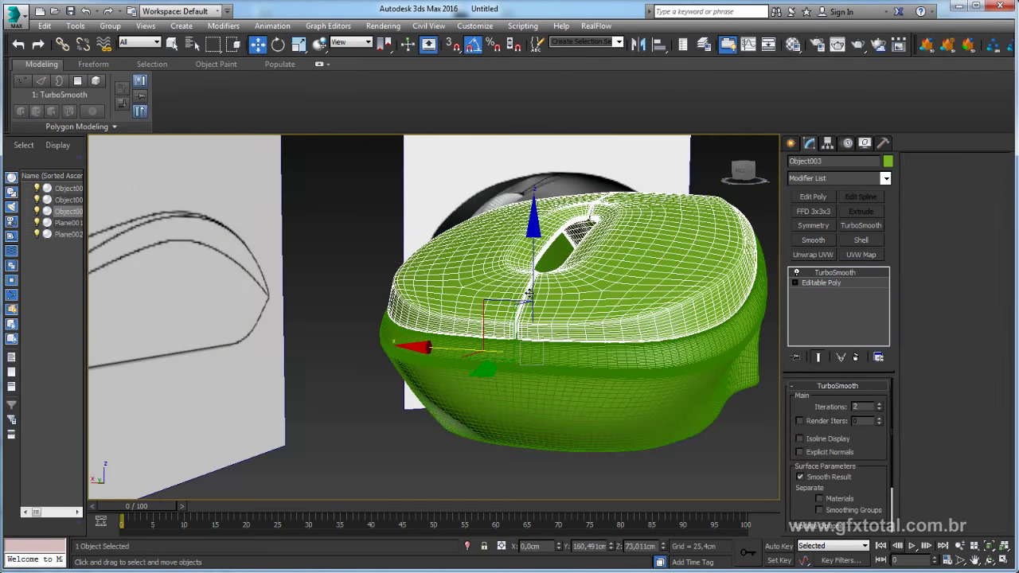
Orbit around the smoothed mouse body and switch the viewport to the Left view
{"action": "left_click", "coordinate": [363, 268]}
{"action": "mouse_move", "coordinate": [364, 268]}
{"action": "middle_mouse_down", "text": "alt"}
{"action": "mouse_move", "coordinate": [573, 296]}
{"action": "mouse_move", "coordinate": [560, 391]}
{"action": "mouse_move", "coordinate": [469, 272]}
{"action": "mouse_move", "coordinate": [575, 263]}
{"action": "mouse_move", "coordinate": [614, 291]}
{"action": "mouse_move", "coordinate": [528, 228]}
{"action": "mouse_move", "coordinate": [537, 243]}
{"action": "mouse_move", "coordinate": [625, 229]}
{"action": "mouse_move", "coordinate": [604, 240]}
{"action": "middle_mouse_up", "text": "alt"}
{"action": "scroll", "coordinate": [573, 316], "scroll_direction": "down", "scroll_amount": 2}
{"action": "scroll", "coordinate": [593, 323], "scroll_direction": "up", "scroll_amount": 2}
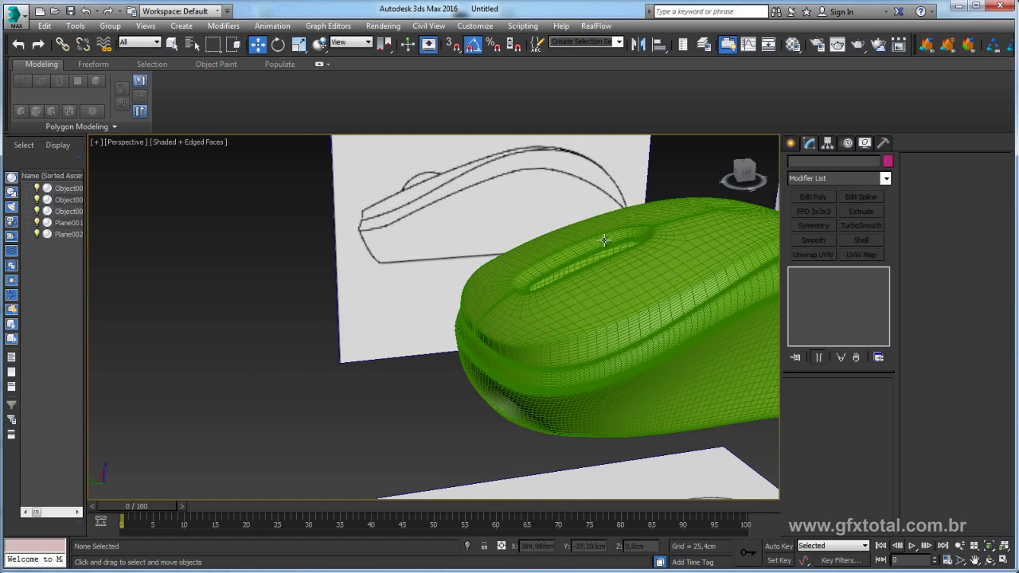
{"action": "middle_click_drag", "start_coordinate": [668, 279], "coordinate": [575, 308], "text": "alt"}
{"action": "key", "text": "l"}
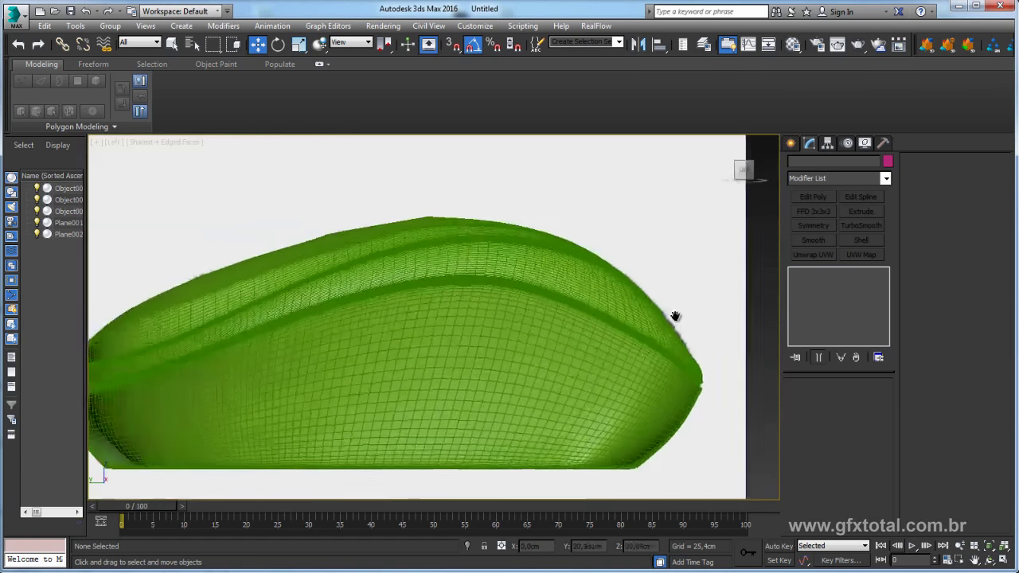
{"action": "scroll", "coordinate": [676, 318], "scroll_direction": "down", "scroll_amount": 3}
{"action": "scroll", "coordinate": [558, 326], "scroll_direction": "up", "scroll_amount": 2}
Frame the whole mouse in Left view, open the Create panel, and select the body and sketch plane
{"action": "left_click", "coordinate": [610, 311]}
{"action": "left_click", "coordinate": [611, 314], "text": "ctrl"}
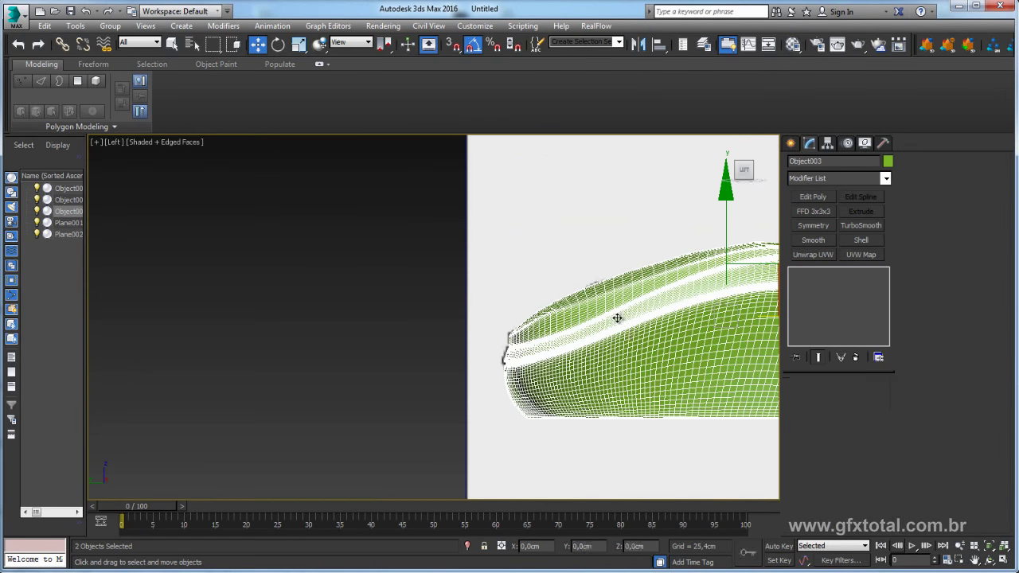
{"action": "scroll", "coordinate": [598, 348], "scroll_direction": "up", "scroll_amount": 3}
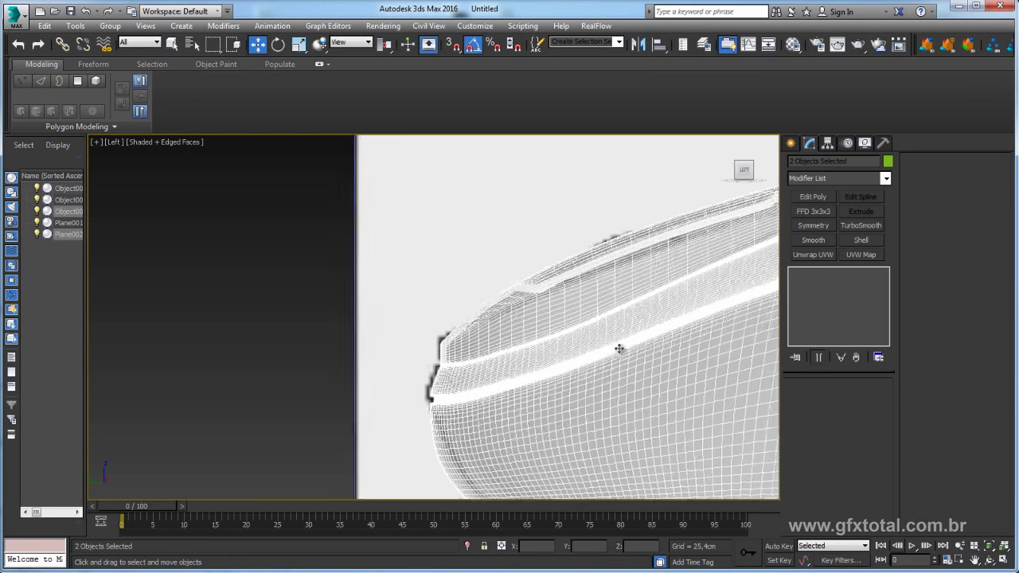
{"action": "scroll", "coordinate": [619, 345], "scroll_direction": "down", "scroll_amount": 3}
{"action": "left_click", "coordinate": [353, 346]}
{"action": "middle_click_drag", "start_coordinate": [537, 352], "coordinate": [418, 354]}
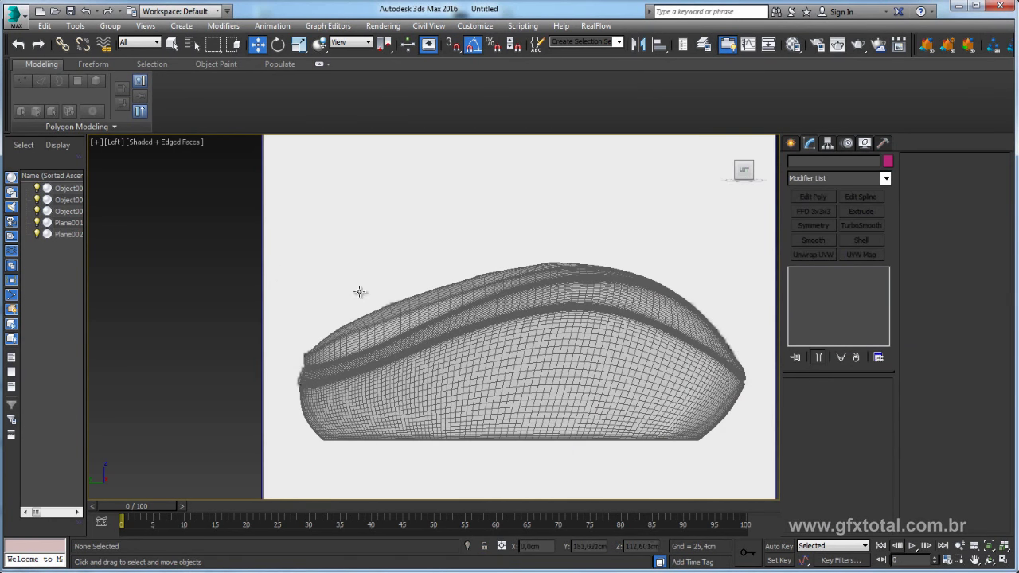
{"action": "scroll", "coordinate": [359, 293], "scroll_direction": "up", "scroll_amount": 3}
{"action": "scroll", "coordinate": [728, 244], "scroll_direction": "down", "scroll_amount": 2}
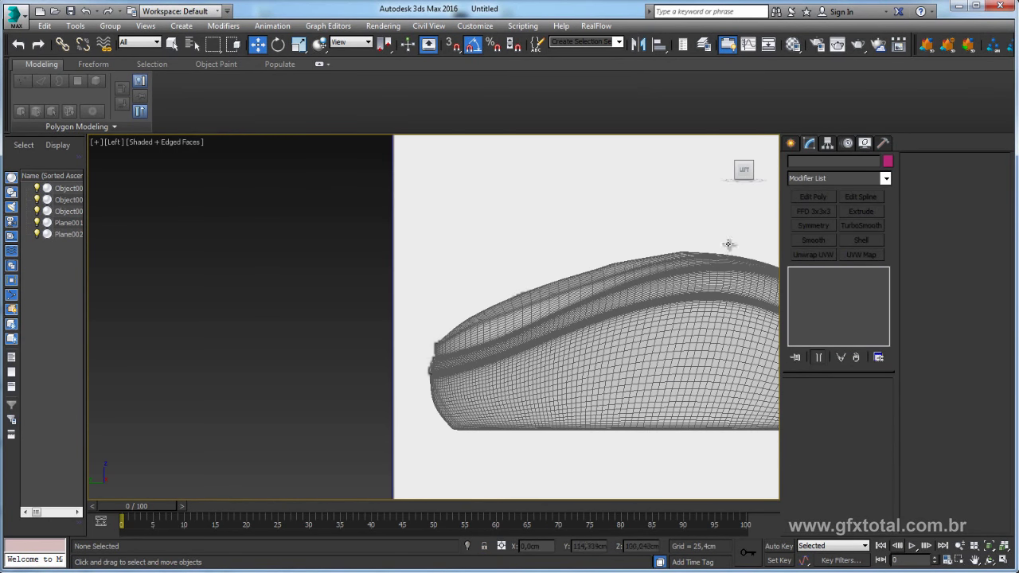
{"action": "left_click", "coordinate": [791, 143]}
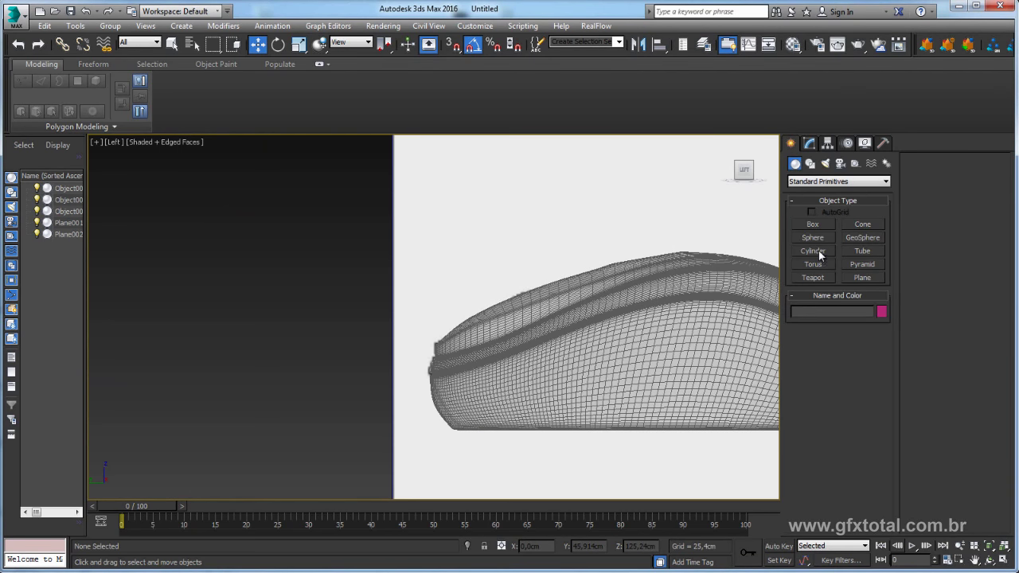
{"action": "left_click", "coordinate": [592, 301]}
{"action": "right_click", "coordinate": [607, 329]}
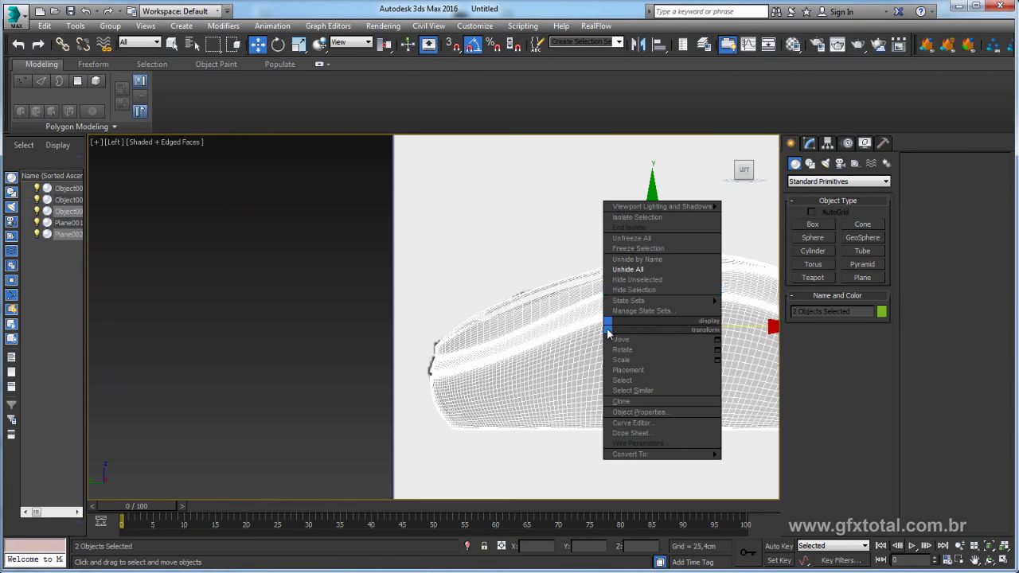
Hide the mouse body and plane, and draw a cylinder over the sketched wheel
{"action": "left_click", "coordinate": [652, 290]}
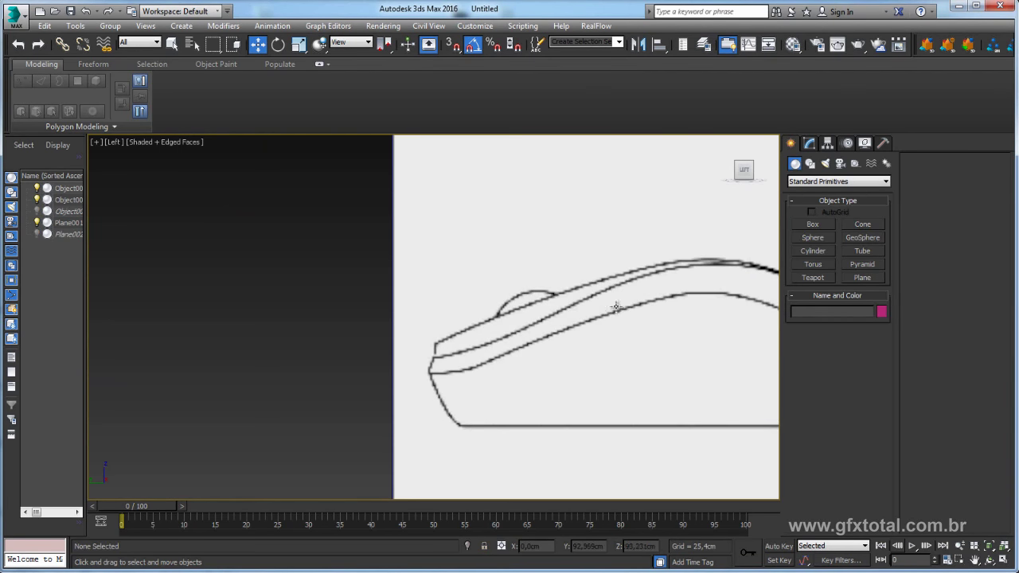
{"action": "left_click", "coordinate": [813, 251]}
{"action": "left_click_drag", "start_coordinate": [536, 338], "coordinate": [572, 374]}
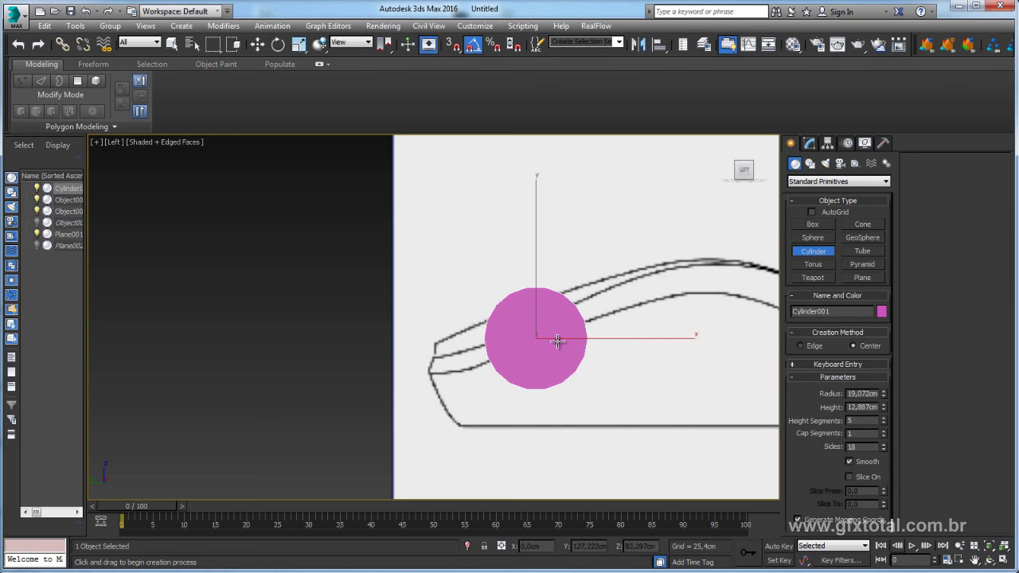
{"action": "left_click", "coordinate": [557, 341]}
{"action": "key", "text": "w"}
{"action": "left_click_drag", "start_coordinate": [578, 292], "coordinate": [585, 290]}
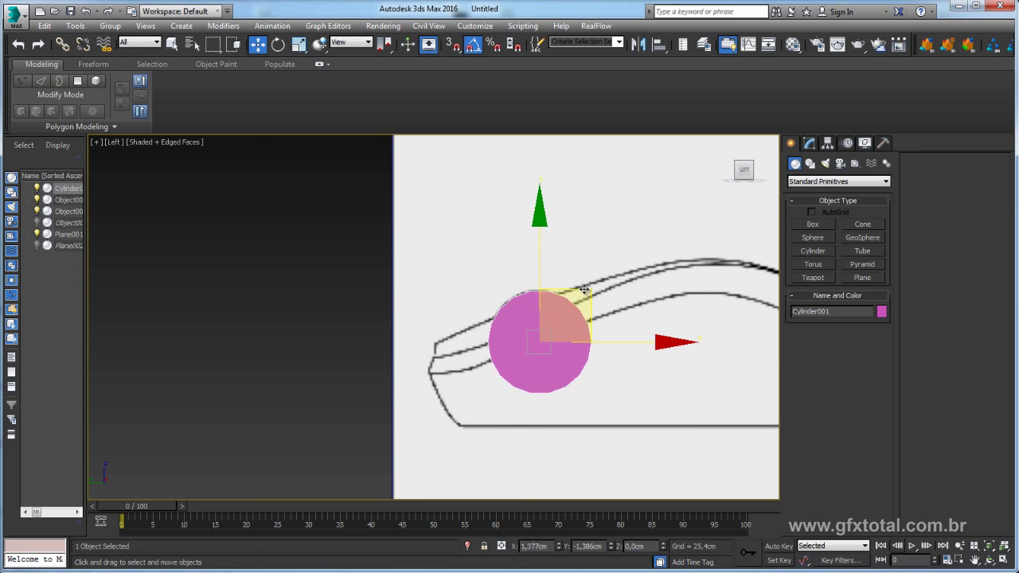
{"action": "key", "text": "p"}
{"action": "middle_click_drag", "start_coordinate": [585, 290], "coordinate": [669, 329], "text": "alt"}
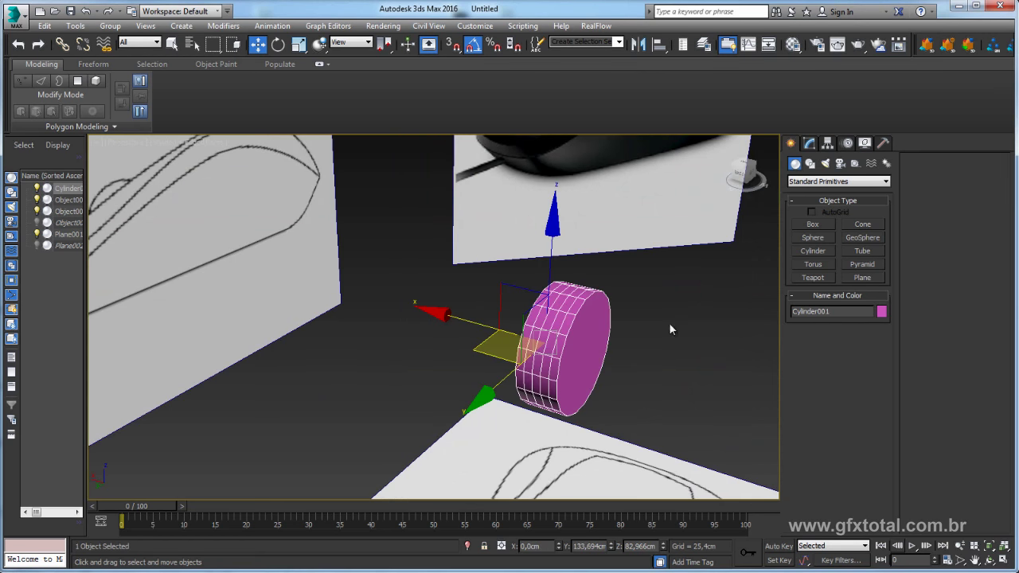
Set the cylinder to 1 height segment, 128 sides and a thinner 9.408cm height
{"action": "left_click", "coordinate": [828, 144]}
{"action": "left_click", "coordinate": [809, 144]}
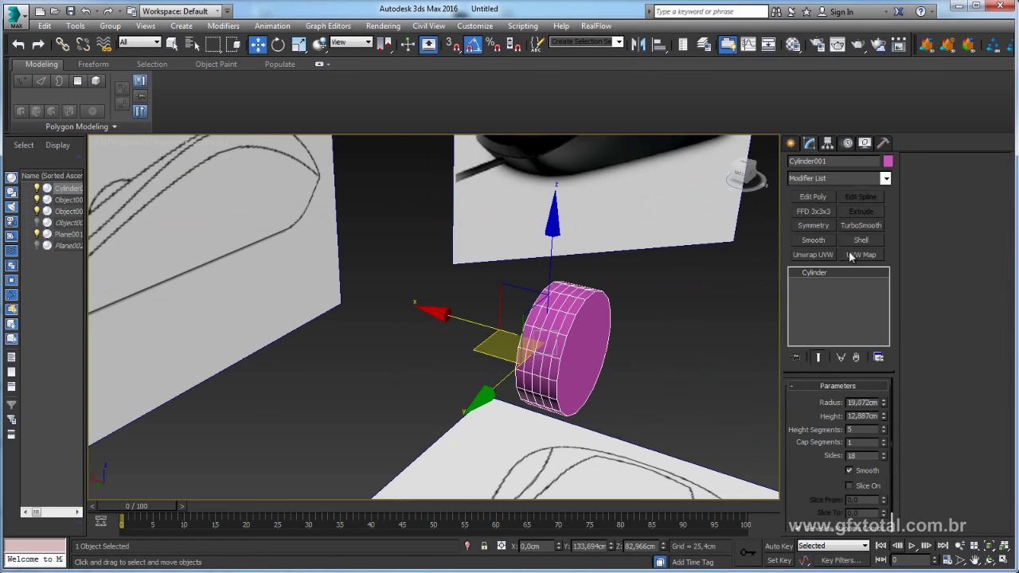
{"action": "left_click_drag", "start_coordinate": [881, 428], "coordinate": [895, 446]}
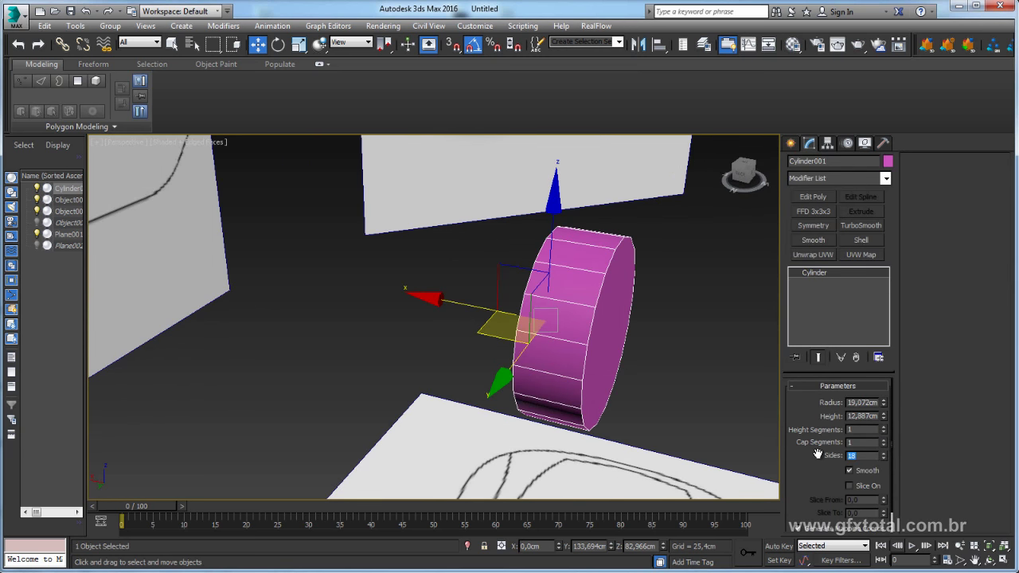
{"action": "type", "text": "128"}
{"action": "key", "text": "Return"}
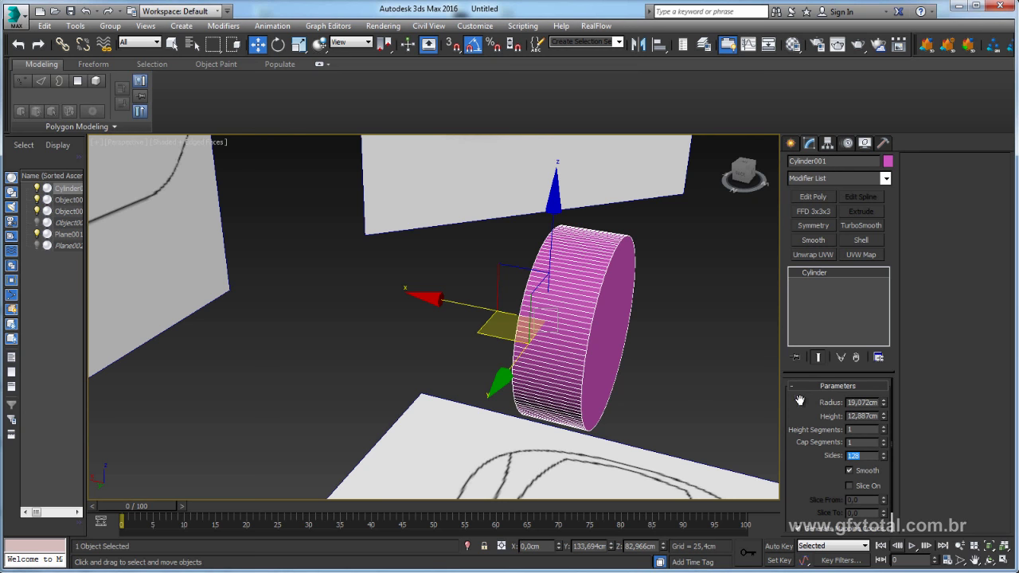
{"action": "left_click_drag", "start_coordinate": [883, 404], "coordinate": [884, 430]}
{"action": "mouse_move", "coordinate": [533, 304]}
{"action": "middle_mouse_down", "text": "alt"}
{"action": "mouse_move", "coordinate": [557, 295]}
{"action": "mouse_move", "coordinate": [545, 281]}
{"action": "middle_mouse_up", "text": "alt"}
{"action": "scroll", "coordinate": [545, 282], "scroll_direction": "up", "scroll_amount": 2}
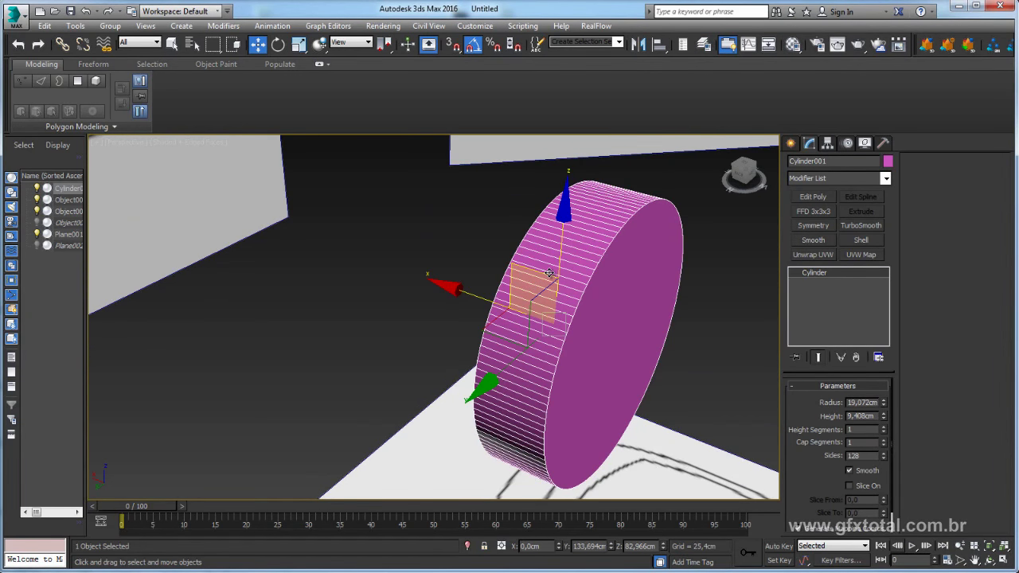
{"action": "right_click", "coordinate": [550, 277]}
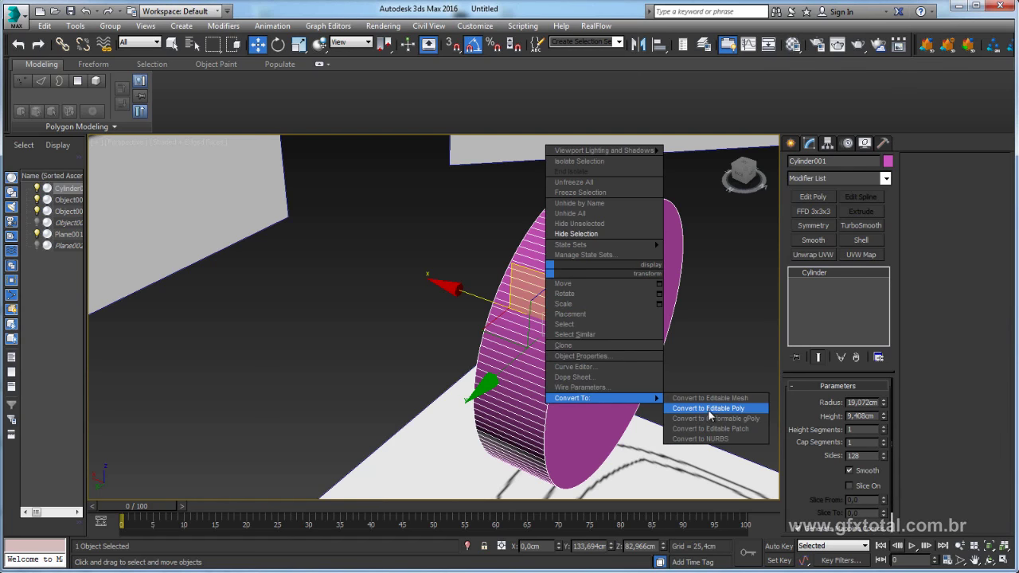
Convert the cylinder to Editable Poly and invert the selection to its side polygons
{"action": "left_click", "coordinate": [717, 406]}
{"action": "left_click", "coordinate": [852, 401]}
{"action": "mouse_move", "coordinate": [596, 325]}
{"action": "middle_mouse_down", "text": "alt"}
{"action": "mouse_move", "coordinate": [608, 313]}
{"action": "mouse_move", "coordinate": [584, 308]}
{"action": "middle_mouse_up", "text": "alt"}
{"action": "left_click", "coordinate": [558, 334]}
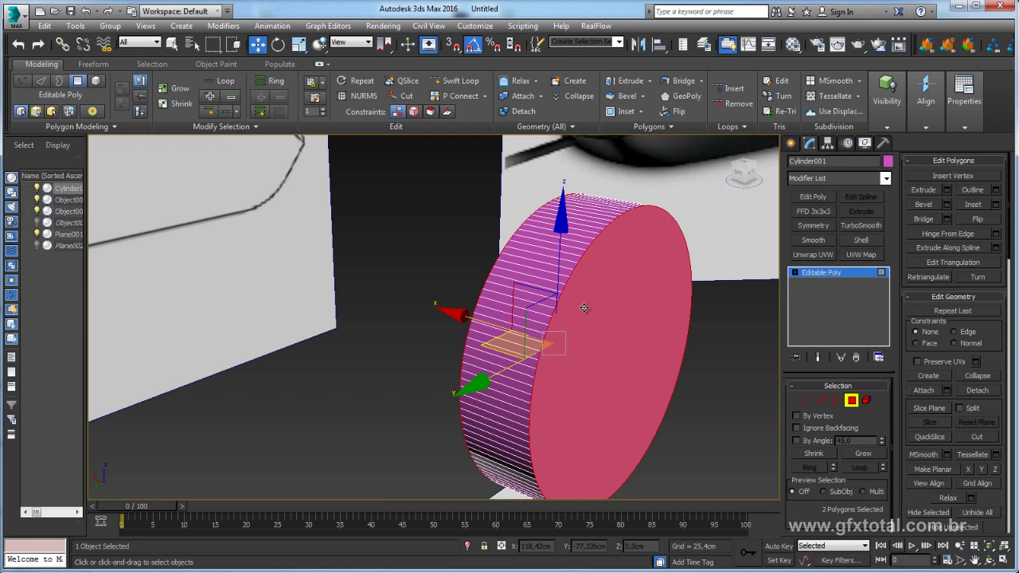
{"action": "key", "text": "ctrl+i"}
{"action": "mouse_move", "coordinate": [650, 310]}
{"action": "middle_mouse_down"}
{"action": "mouse_move", "coordinate": [703, 334]}
{"action": "mouse_move", "coordinate": [608, 319]}
{"action": "mouse_move", "coordinate": [576, 269]}
{"action": "mouse_move", "coordinate": [478, 318]}
{"action": "middle_mouse_up"}
Bevel the side polygons By Polygon at 0.325cm height, -0.225cm outline, then reselect the caps
{"action": "left_click", "coordinate": [947, 204]}
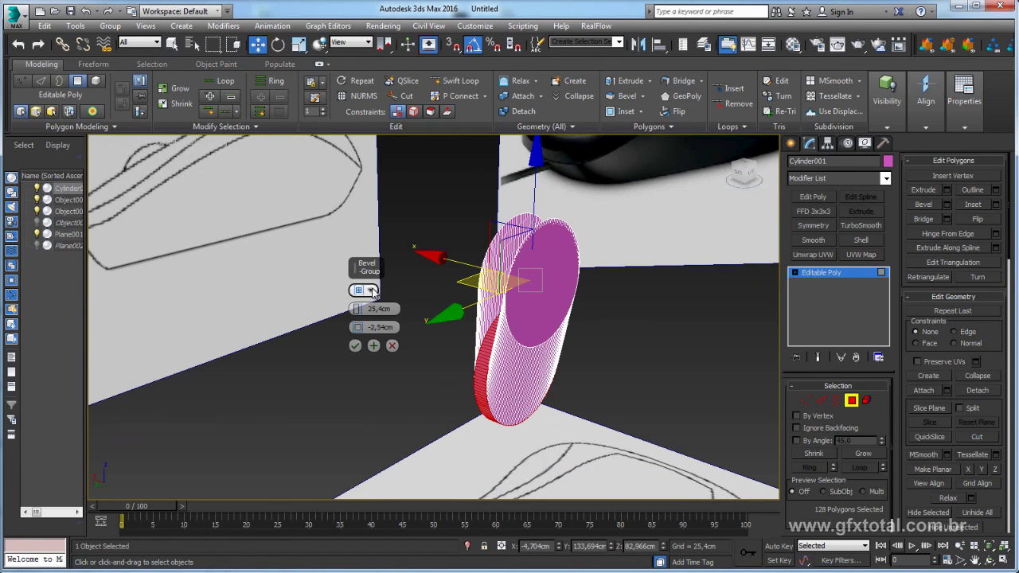
{"action": "left_click", "coordinate": [369, 290]}
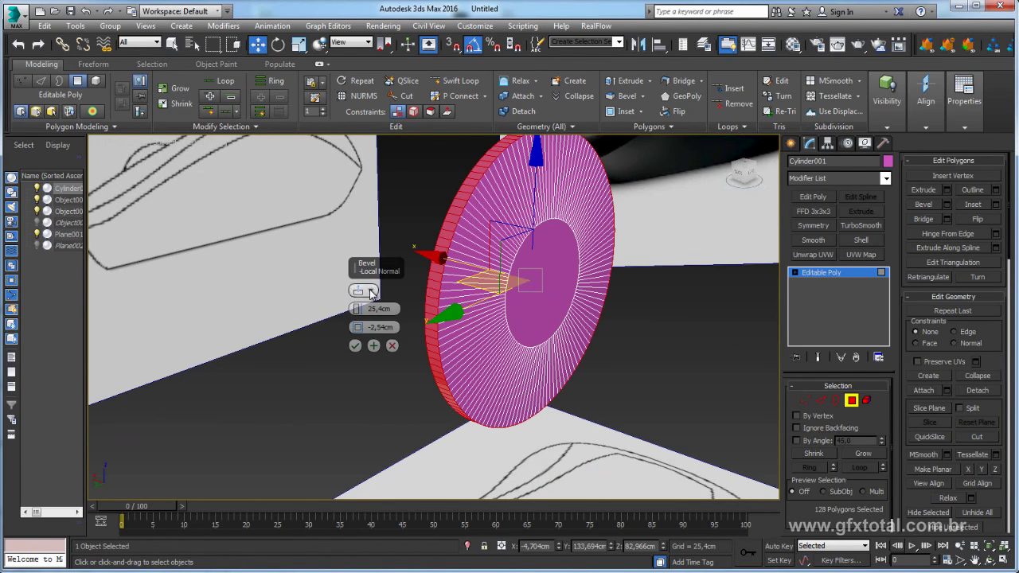
{"action": "left_click", "coordinate": [370, 294]}
{"action": "left_click", "coordinate": [404, 326]}
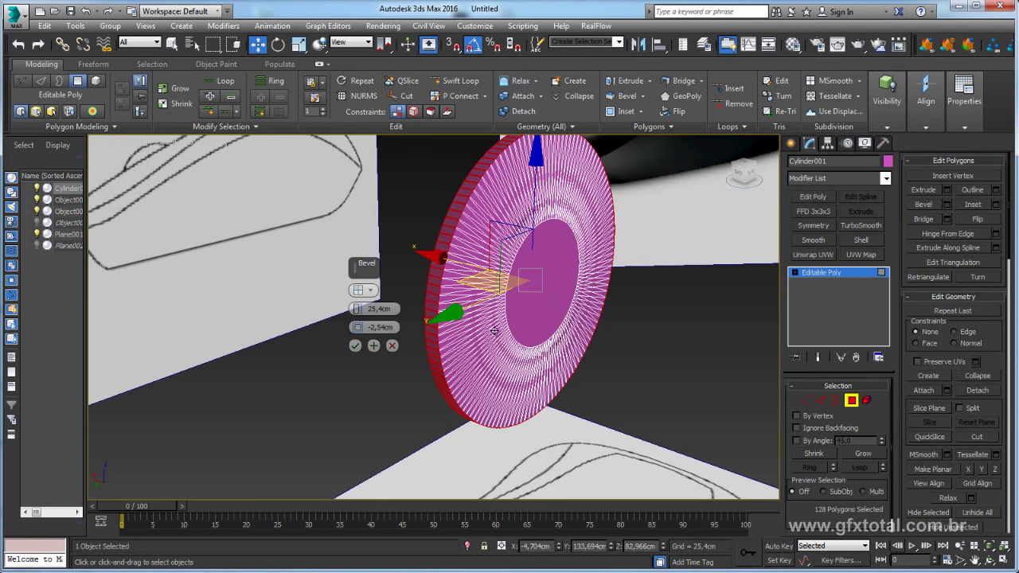
{"action": "right_click", "coordinate": [359, 328]}
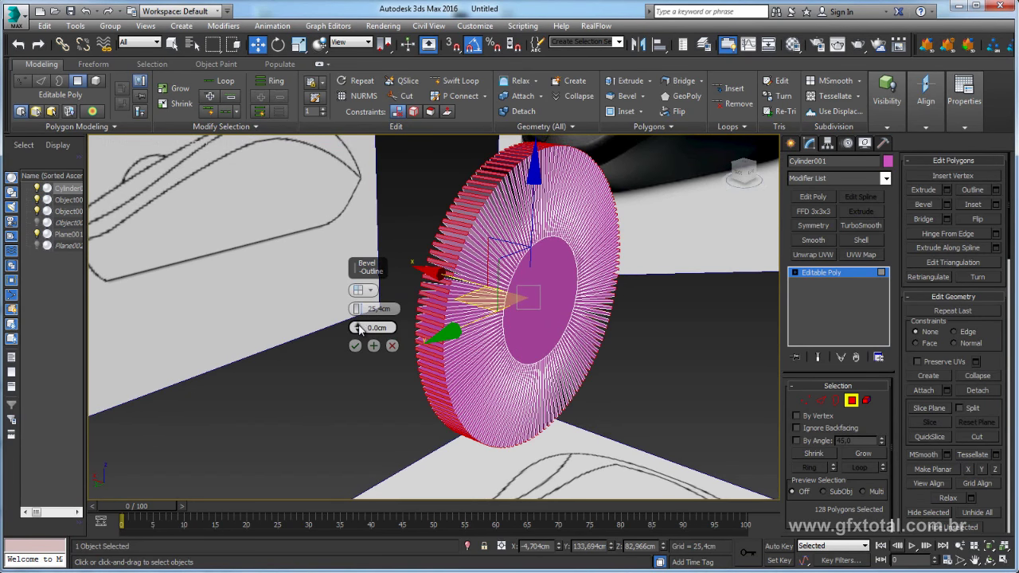
{"action": "right_click", "coordinate": [357, 308]}
{"action": "middle_click_drag", "start_coordinate": [414, 319], "coordinate": [447, 325]}
{"action": "scroll", "coordinate": [447, 326], "scroll_direction": "up", "scroll_amount": 5}
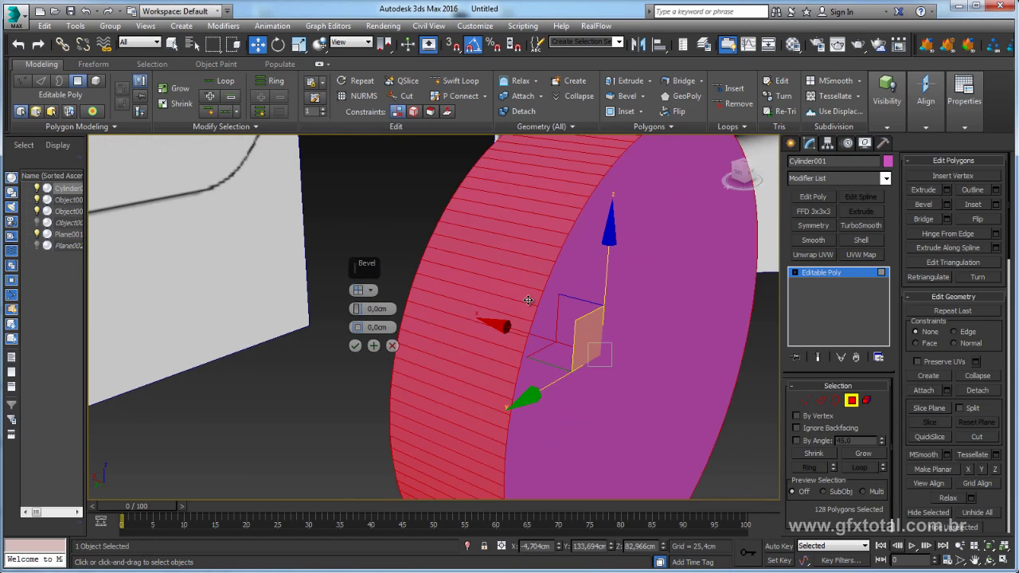
{"action": "left_click_drag", "start_coordinate": [358, 312], "coordinate": [360, 336]}
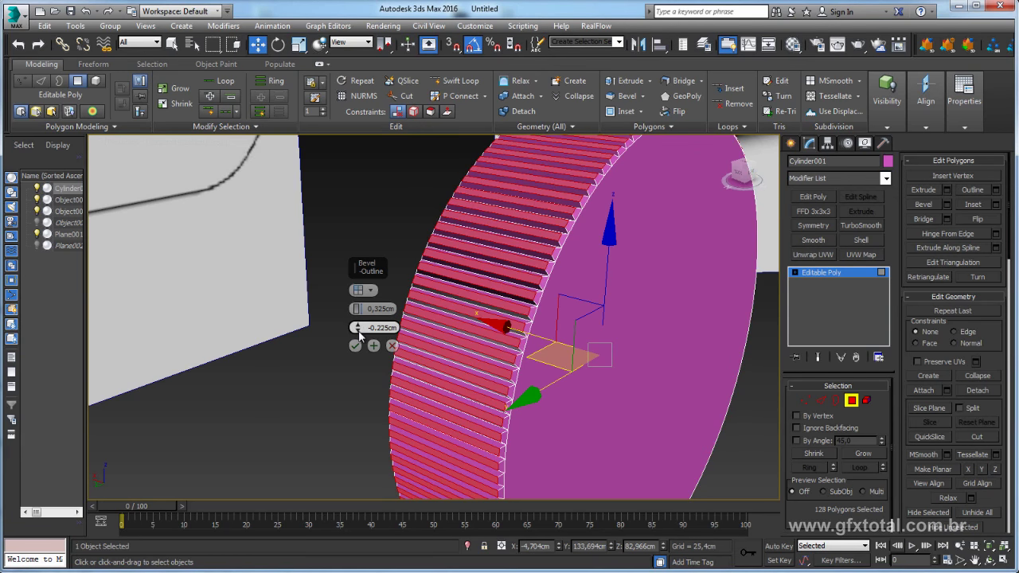
{"action": "left_click", "coordinate": [355, 346]}
{"action": "middle_click_drag", "start_coordinate": [355, 345], "coordinate": [522, 326], "text": "alt"}
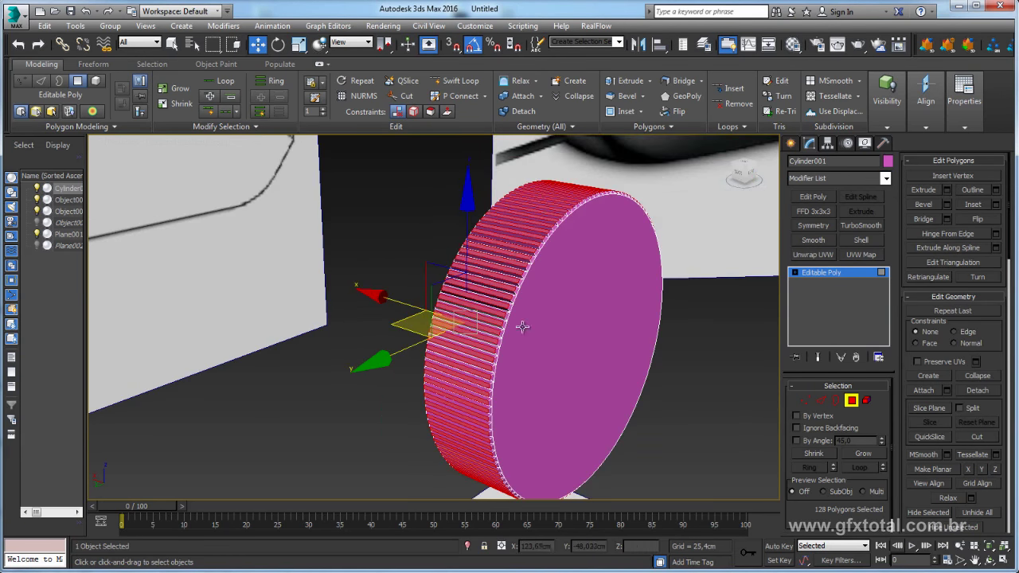
{"action": "mouse_move", "coordinate": [578, 282]}
{"action": "middle_mouse_down", "text": "alt"}
{"action": "mouse_move", "coordinate": [603, 303]}
{"action": "mouse_move", "coordinate": [636, 297]}
{"action": "mouse_move", "coordinate": [515, 348]}
{"action": "mouse_move", "coordinate": [528, 353]}
{"action": "middle_mouse_up", "text": "alt"}
{"action": "key", "text": "ctrl+i"}
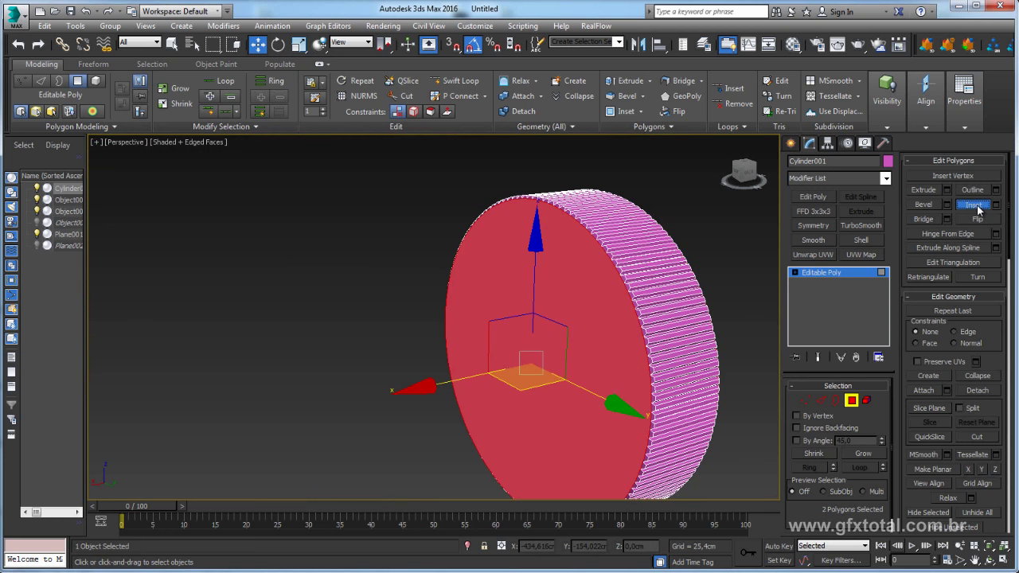
Inset the wheel caps into rings, then convert a cap edge ring into a polygon band
{"action": "left_click", "coordinate": [978, 209]}
{"action": "mouse_move", "coordinate": [608, 333]}
{"action": "left_mouse_down"}
{"action": "mouse_move", "coordinate": [577, 358]}
{"action": "mouse_move", "coordinate": [562, 352]}
{"action": "left_mouse_up"}
{"action": "key", "text": "w"}
{"action": "left_click", "coordinate": [824, 401]}
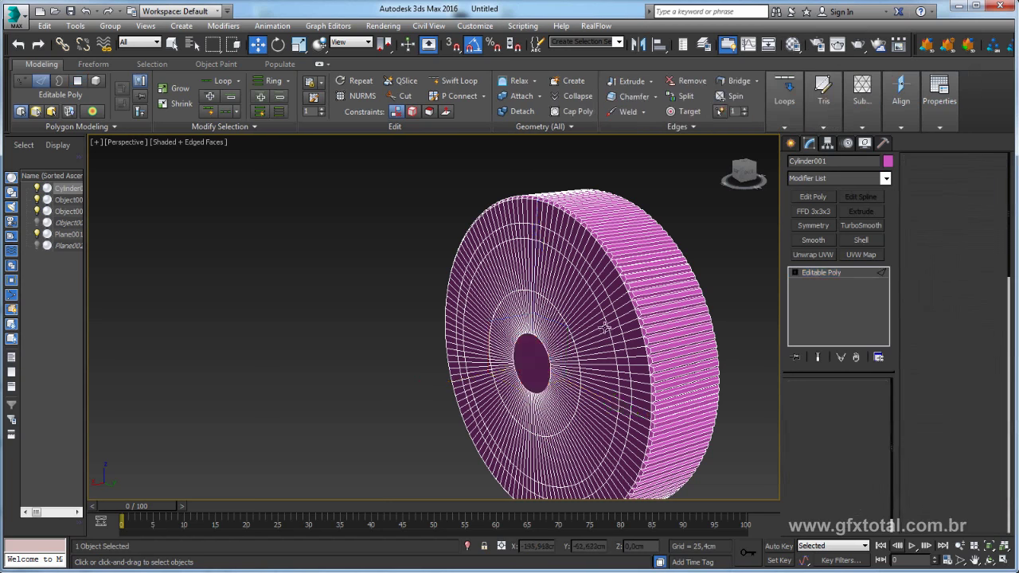
{"action": "left_click", "coordinate": [606, 309]}
{"action": "mouse_move", "coordinate": [607, 309]}
{"action": "middle_mouse_down", "text": "alt"}
{"action": "mouse_move", "coordinate": [673, 318]}
{"action": "mouse_move", "coordinate": [610, 302]}
{"action": "middle_mouse_up", "text": "alt"}
{"action": "left_click", "coordinate": [673, 319], "text": "ctrl"}
{"action": "left_click", "coordinate": [810, 467]}
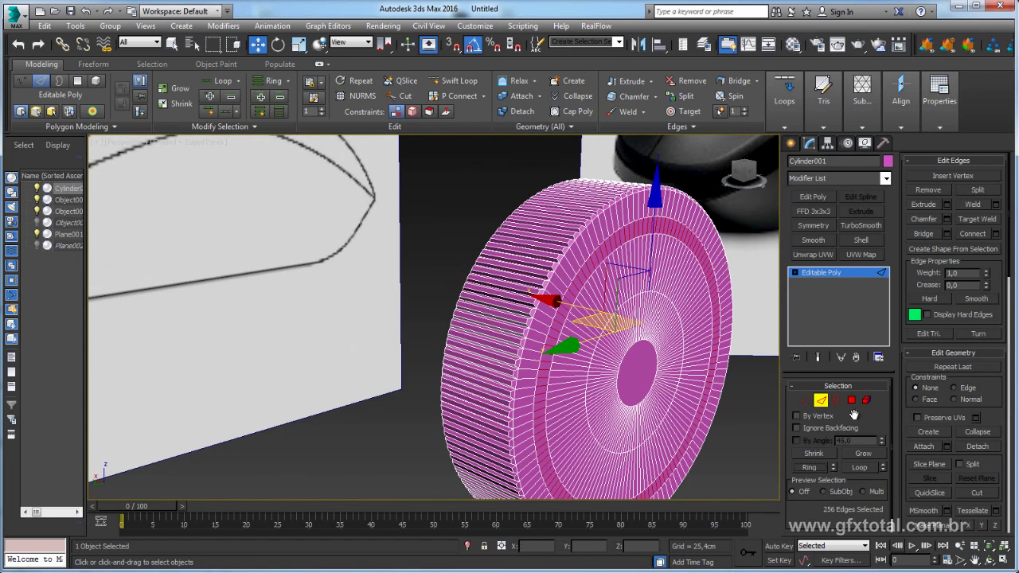
{"action": "left_click", "coordinate": [851, 401], "text": "ctrl"}
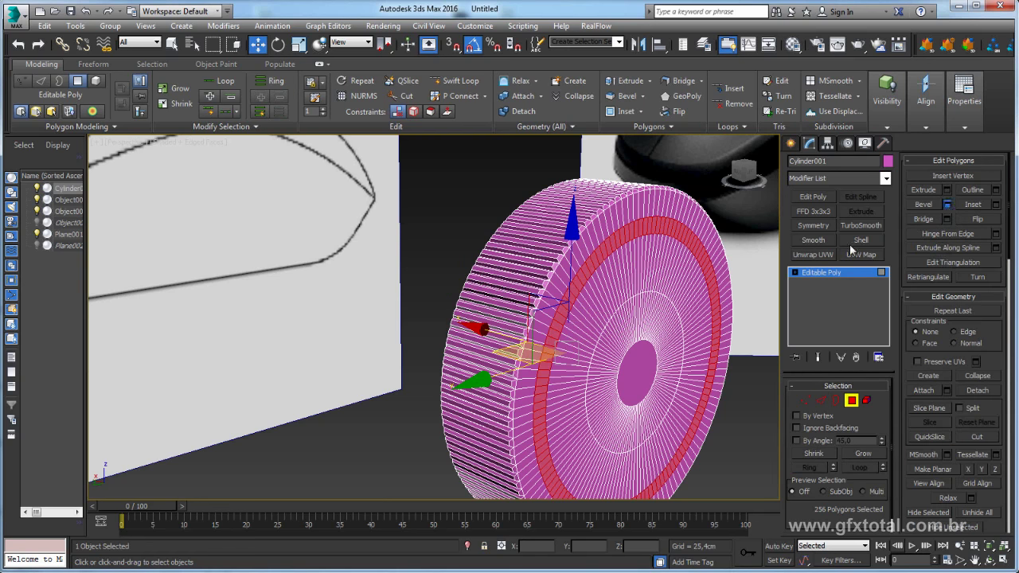
Bevel the ring band with 0.25cm height and -0.613cm outline
{"action": "left_click", "coordinate": [948, 204]}
{"action": "middle_click_drag", "start_coordinate": [414, 334], "coordinate": [360, 296], "text": "alt"}
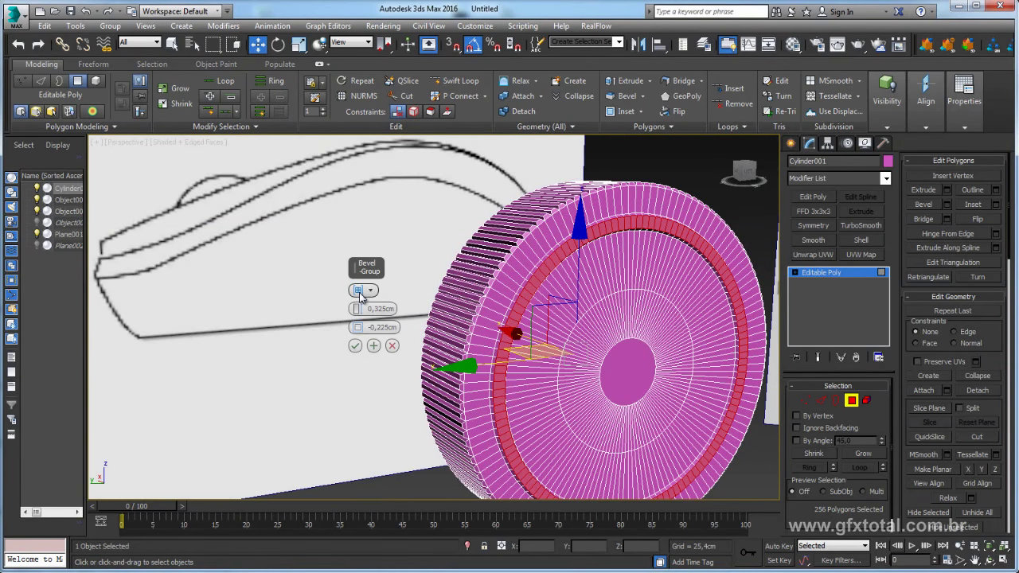
{"action": "mouse_move", "coordinate": [357, 309]}
{"action": "left_mouse_down"}
{"action": "mouse_move", "coordinate": [357, 297]}
{"action": "mouse_move", "coordinate": [357, 327]}
{"action": "left_mouse_up"}
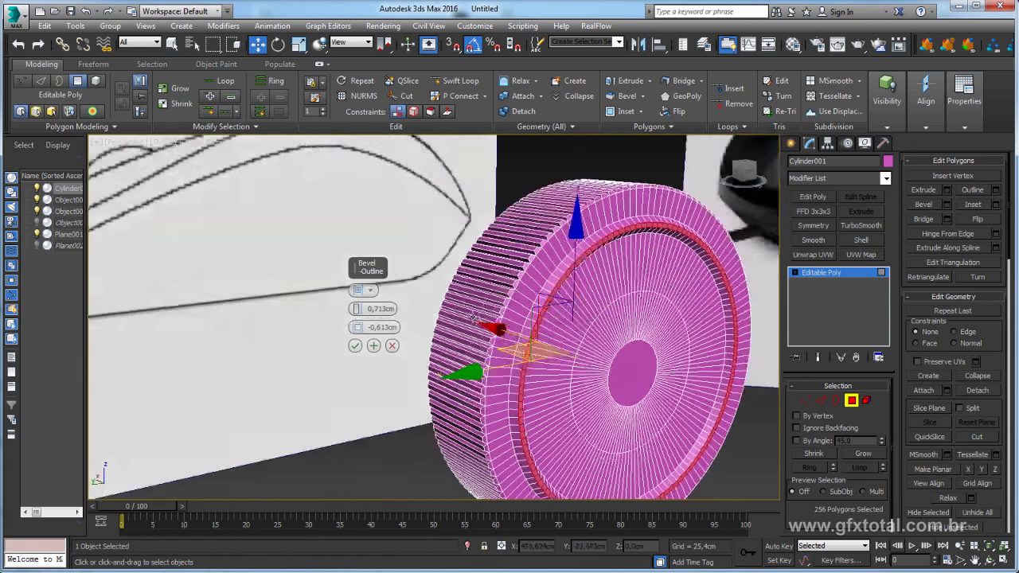
{"action": "middle_click_drag", "start_coordinate": [368, 325], "coordinate": [359, 334], "text": "alt"}
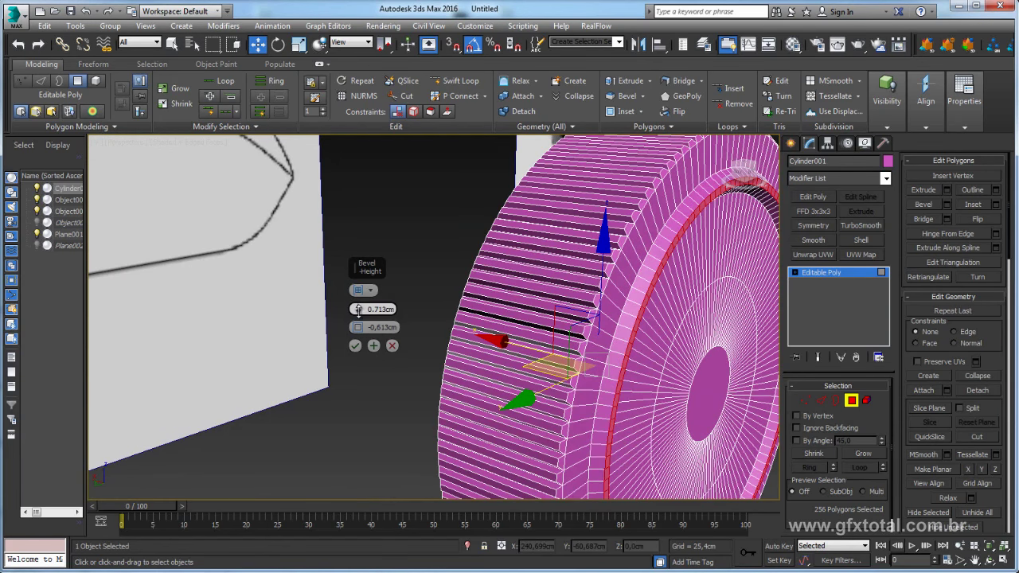
{"action": "left_click_drag", "start_coordinate": [357, 309], "coordinate": [357, 320]}
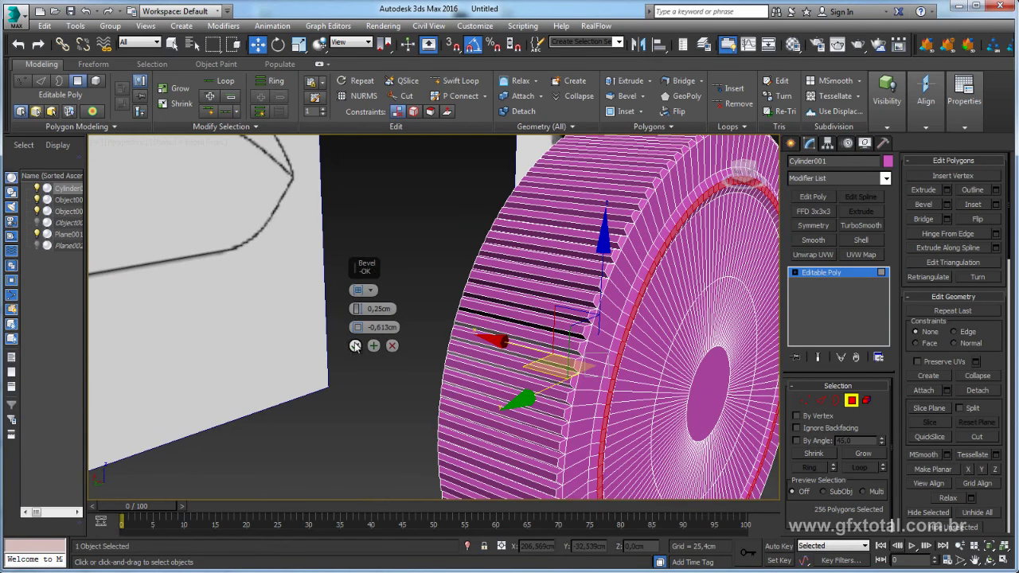
{"action": "left_click", "coordinate": [355, 345]}
{"action": "key", "text": "shift+z"}
{"action": "key", "text": "shift+z"}
Ring-select a rim edge on Cylinder001 and Connect it with 3 segments, then return to object level
{"action": "left_click", "coordinate": [801, 344]}
{"action": "key", "text": "shift+z"}
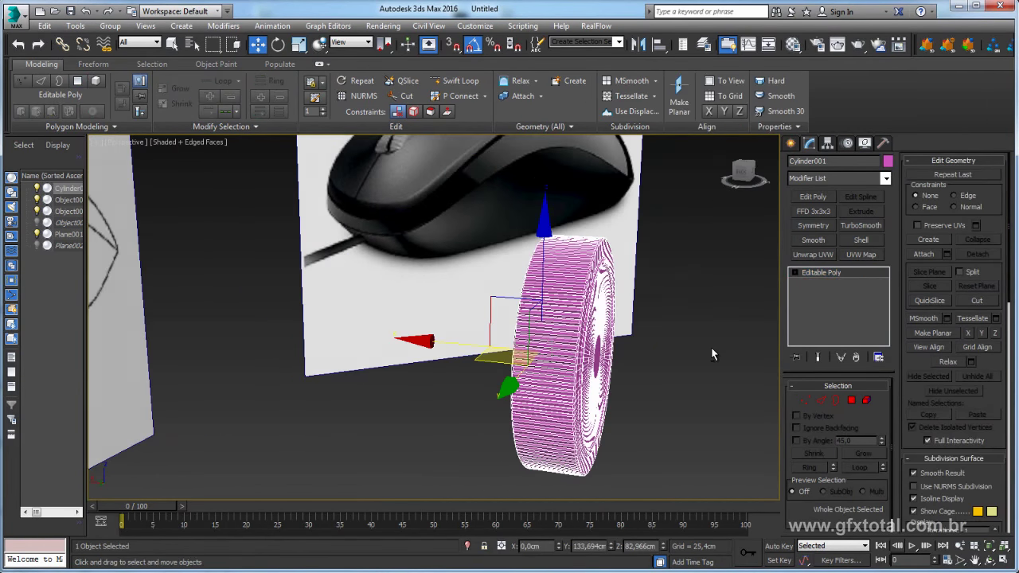
{"action": "left_click", "coordinate": [821, 401]}
{"action": "scroll", "coordinate": [594, 307], "scroll_direction": "up", "scroll_amount": 3}
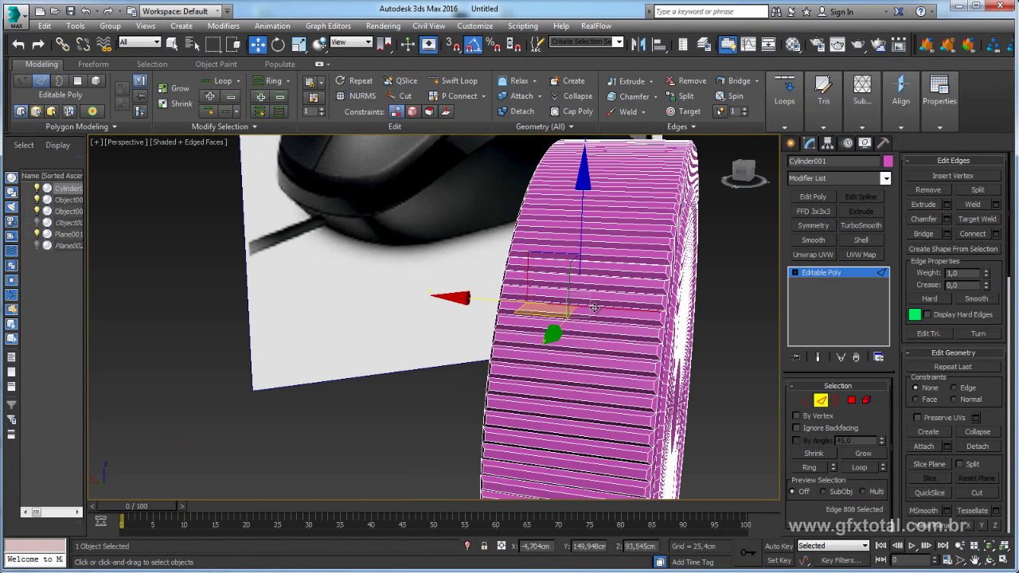
{"action": "left_click", "coordinate": [810, 467]}
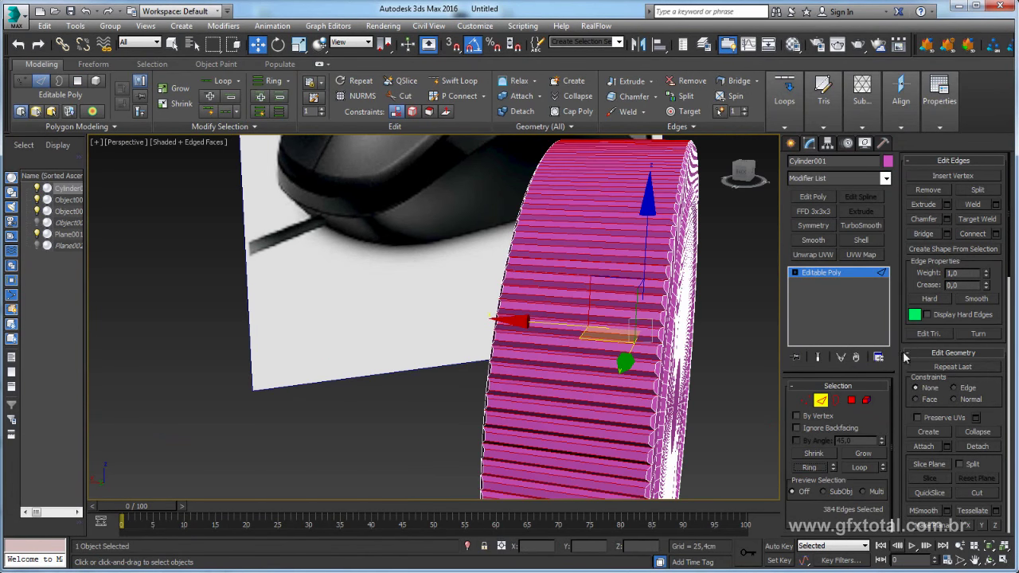
{"action": "left_click", "coordinate": [995, 234]}
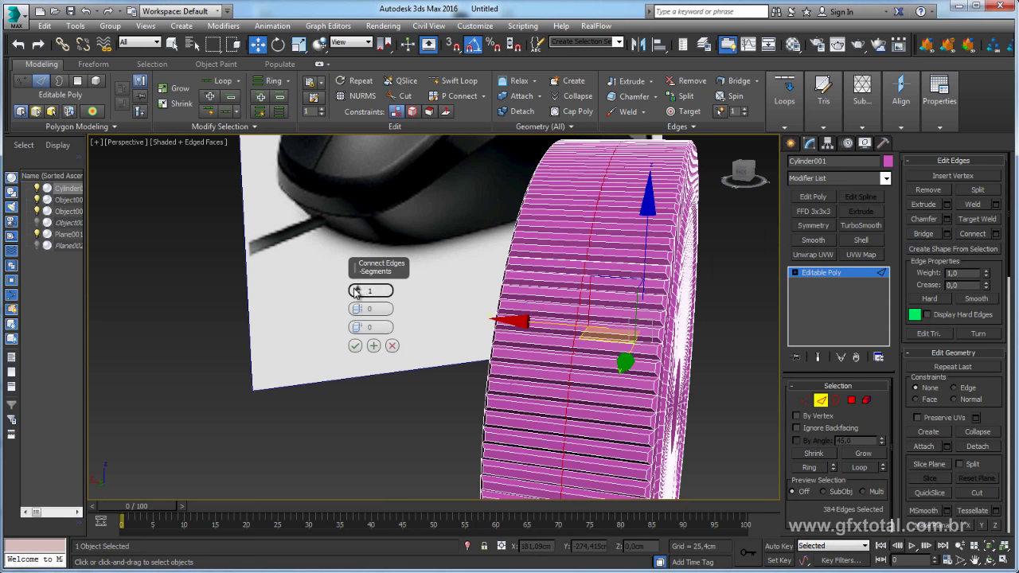
{"action": "left_click_drag", "start_coordinate": [356, 292], "coordinate": [357, 289]}
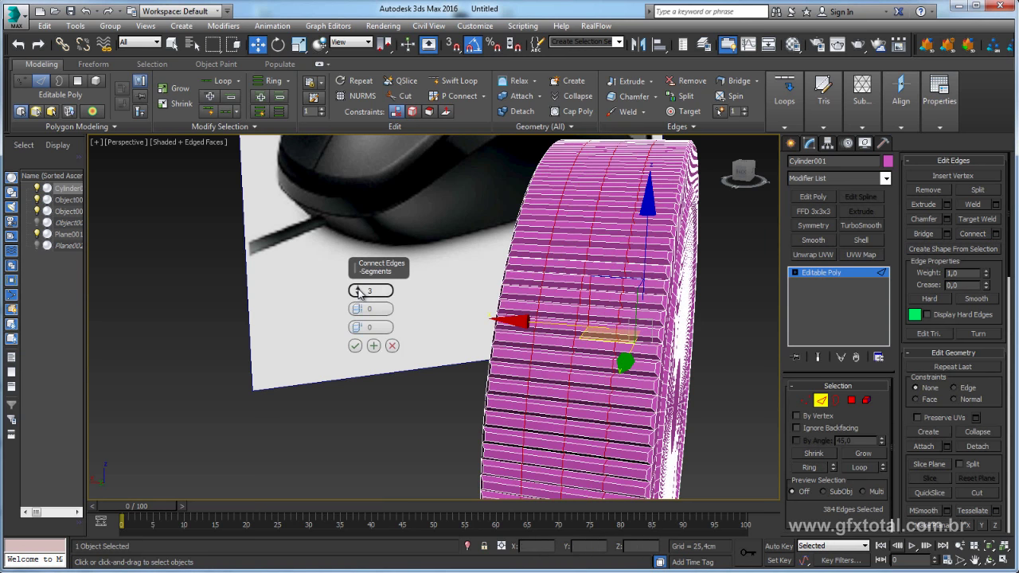
{"action": "left_click", "coordinate": [358, 349]}
{"action": "left_click", "coordinate": [800, 272]}
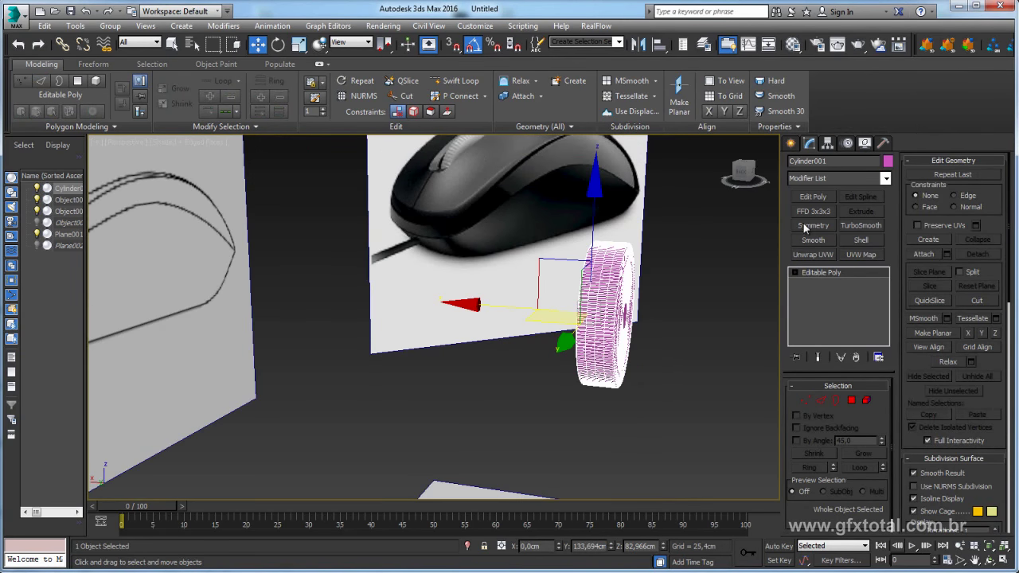
Add an FFD 3x3x3 modifier to the wheel and select the middle column of control points from Top view
{"action": "left_click", "coordinate": [815, 211]}
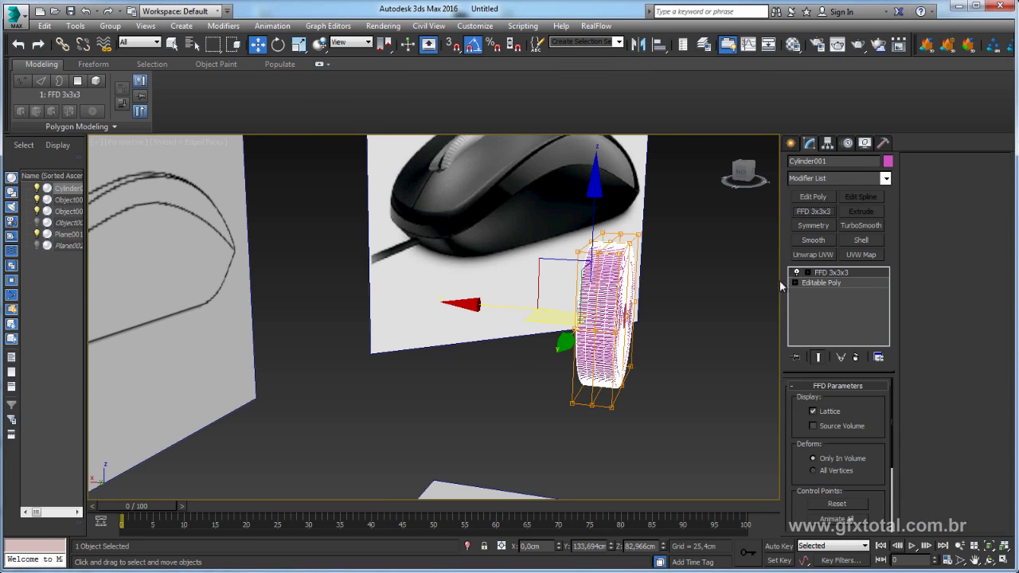
{"action": "left_click", "coordinate": [808, 273]}
{"action": "left_click", "coordinate": [842, 283]}
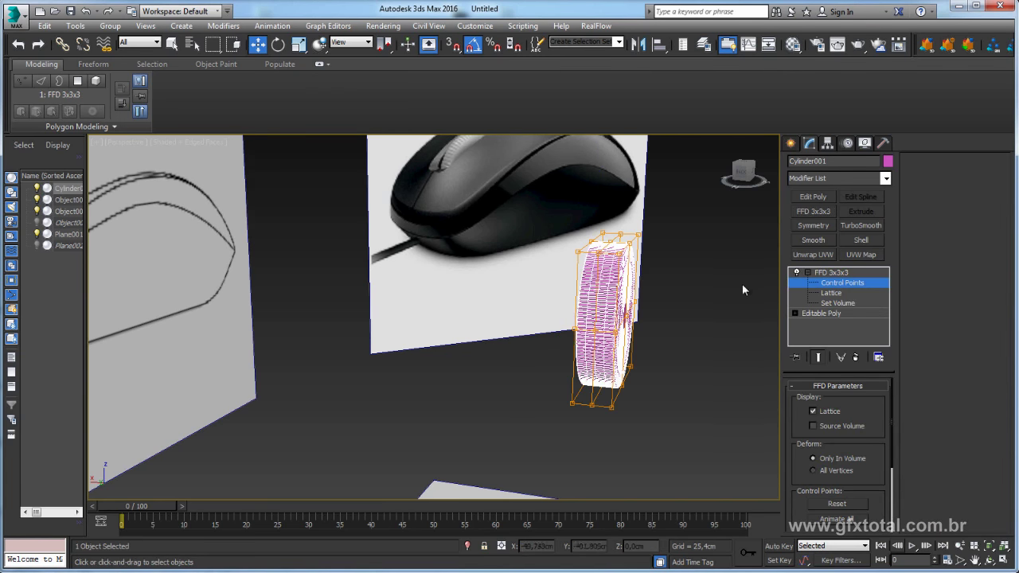
{"action": "middle_click_drag", "start_coordinate": [742, 284], "coordinate": [661, 329]}
{"action": "key", "text": "t"}
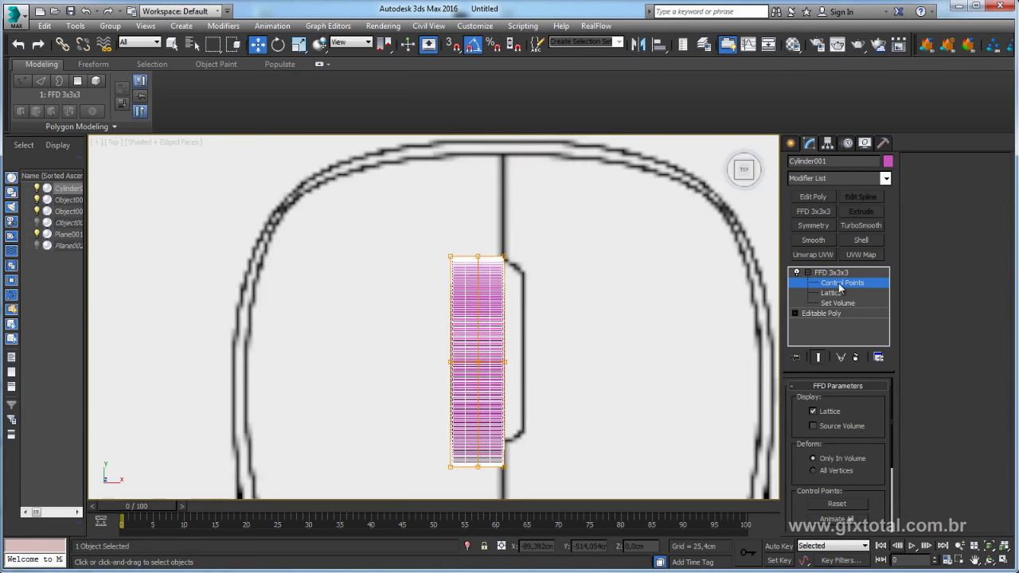
{"action": "scroll", "coordinate": [578, 191], "scroll_direction": "up", "scroll_amount": 2}
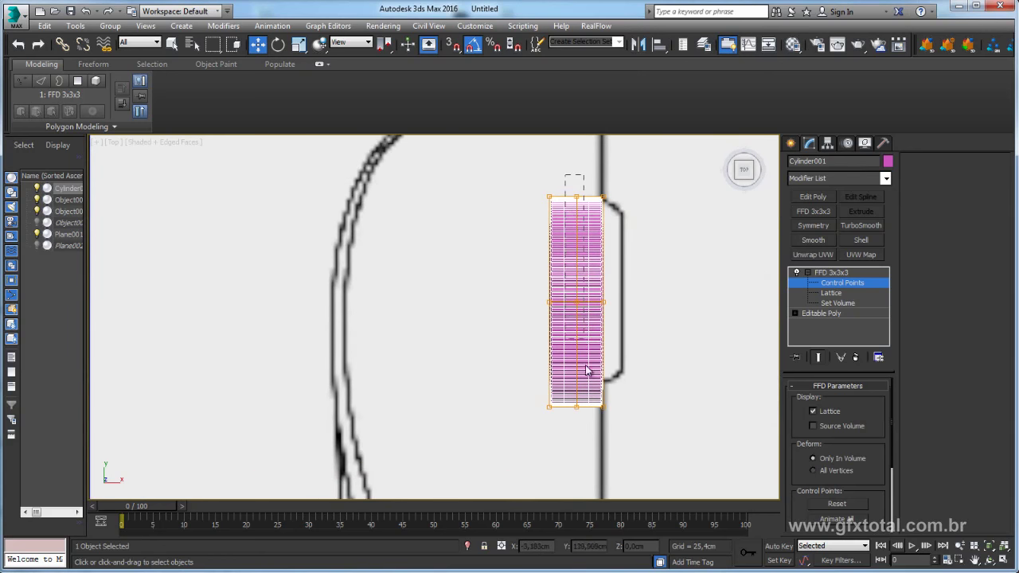
{"action": "left_click_drag", "start_coordinate": [584, 438], "coordinate": [584, 437]}
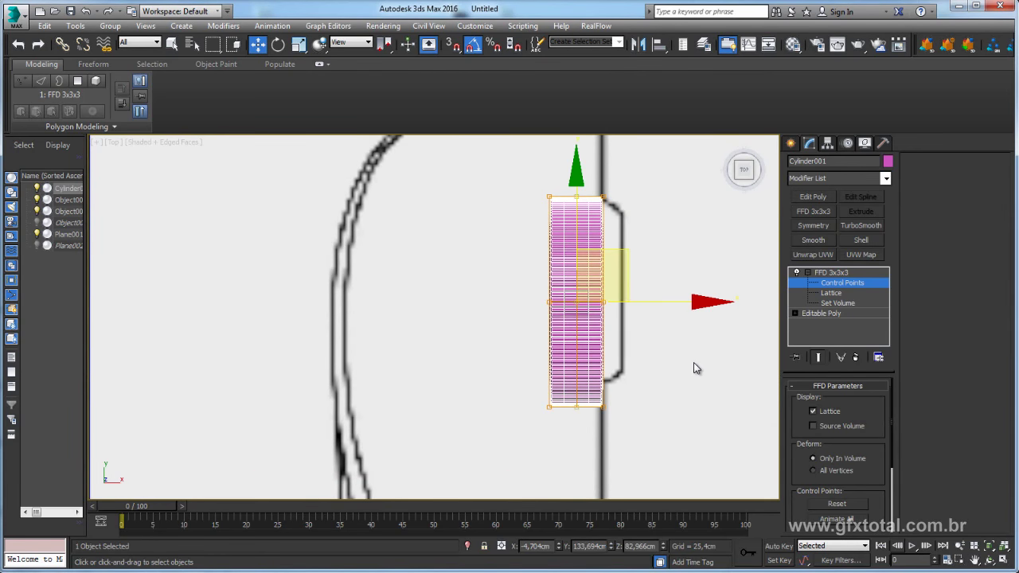
Scale the selected lattice points to X 100, Y 111, Z 111 in the Perspective view
{"action": "key", "text": "l"}
{"action": "key", "text": "f"}
{"action": "key", "text": "p"}
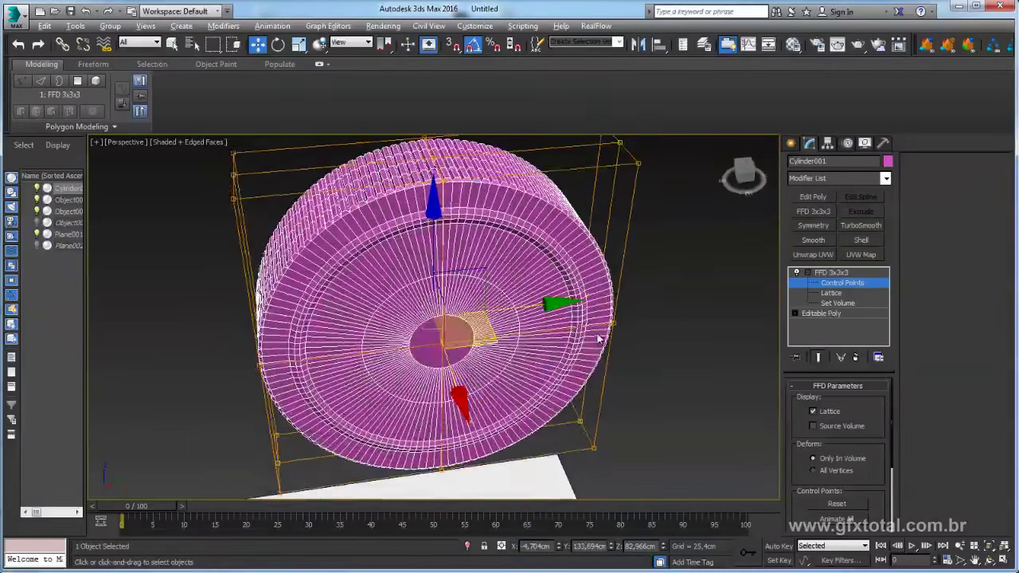
{"action": "middle_click_drag", "start_coordinate": [599, 340], "coordinate": [477, 318], "text": "alt"}
{"action": "key", "text": "r"}
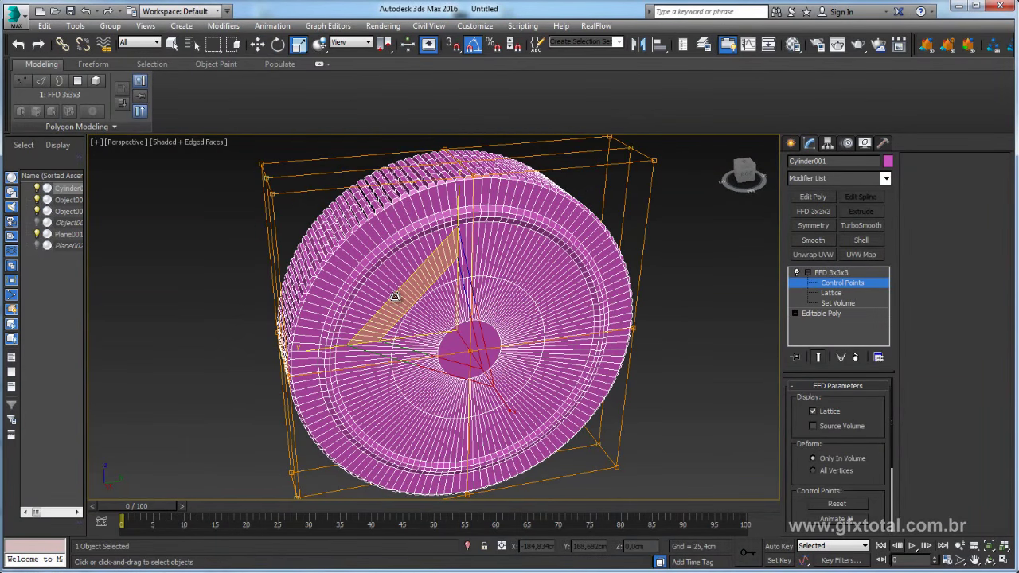
{"action": "left_click_drag", "start_coordinate": [395, 296], "coordinate": [386, 296]}
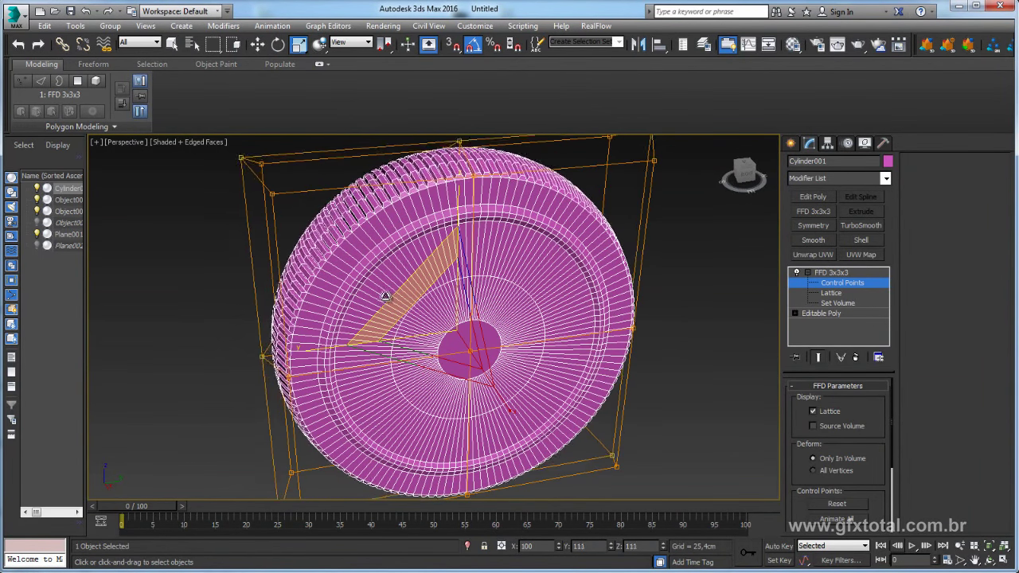
{"action": "middle_click_drag", "start_coordinate": [385, 296], "coordinate": [403, 300], "text": "alt"}
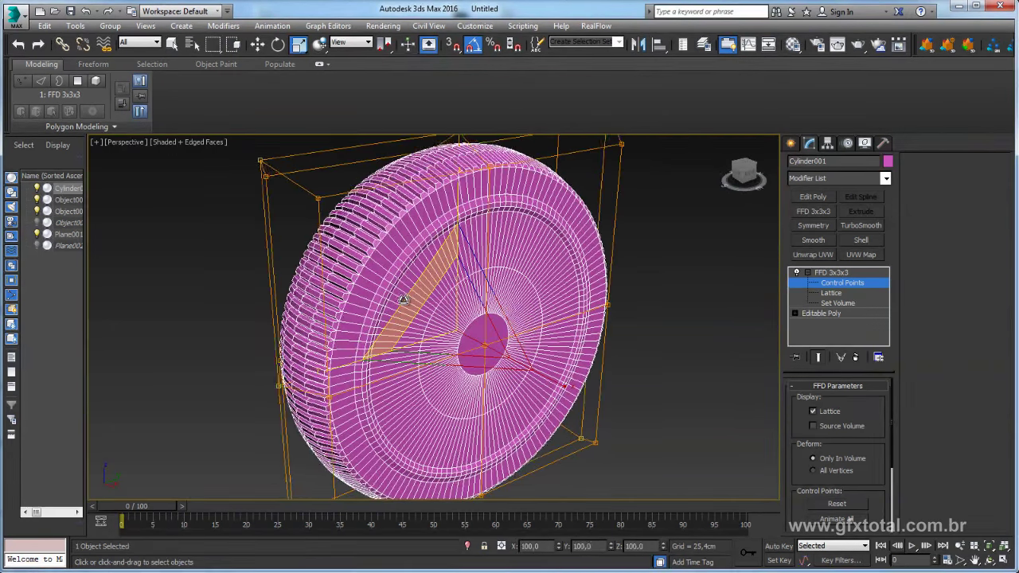
{"action": "mouse_move", "coordinate": [404, 300]}
{"action": "middle_mouse_down", "text": "alt"}
{"action": "mouse_move", "coordinate": [489, 265]}
{"action": "mouse_move", "coordinate": [450, 224]}
{"action": "middle_mouse_up", "text": "alt"}
Collapse the FFD into Editable Poly, then try and remove a TurboSmooth modifier
{"action": "right_click", "coordinate": [450, 224]}
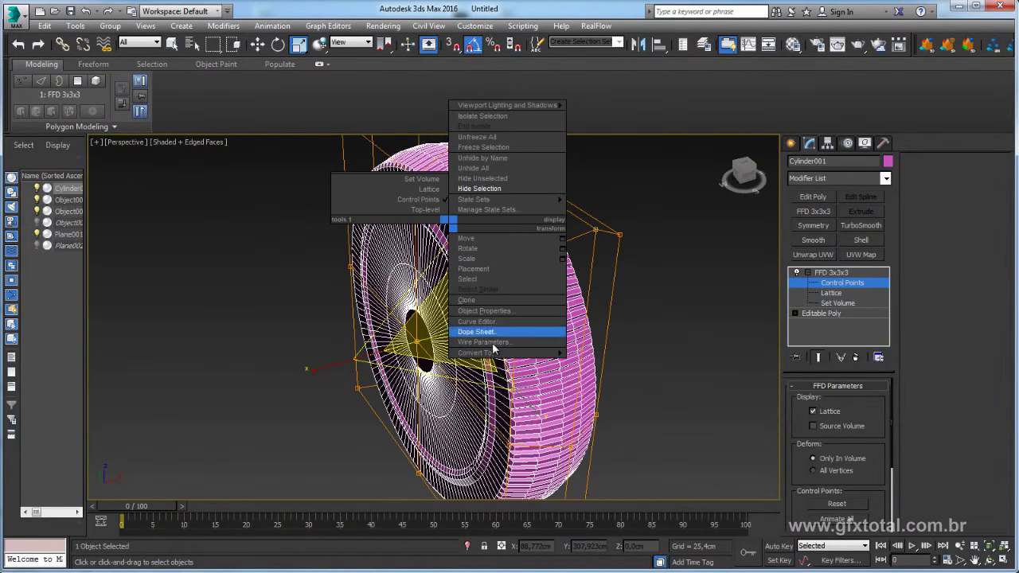
{"action": "left_click", "coordinate": [613, 365]}
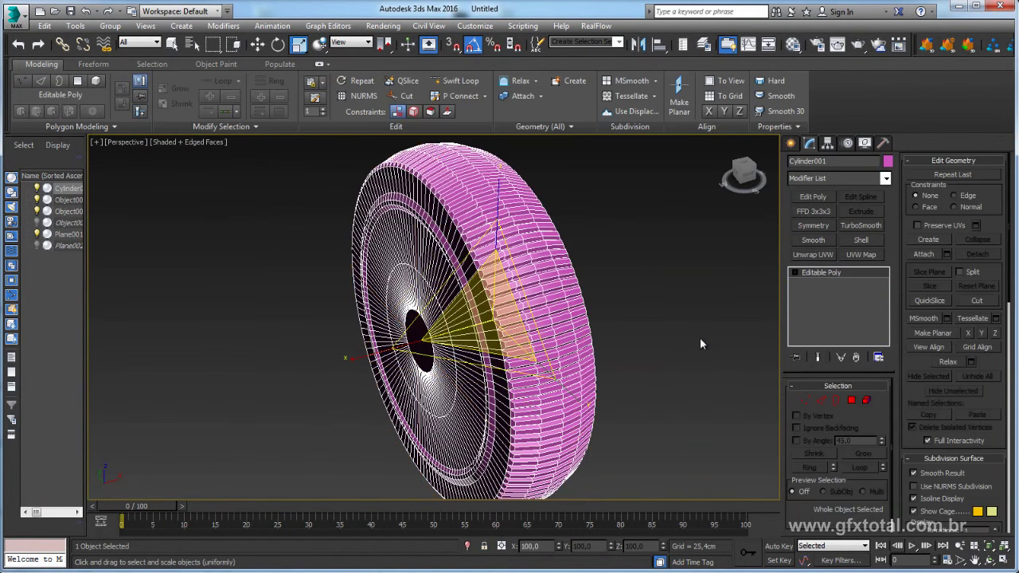
{"action": "left_click", "coordinate": [863, 227]}
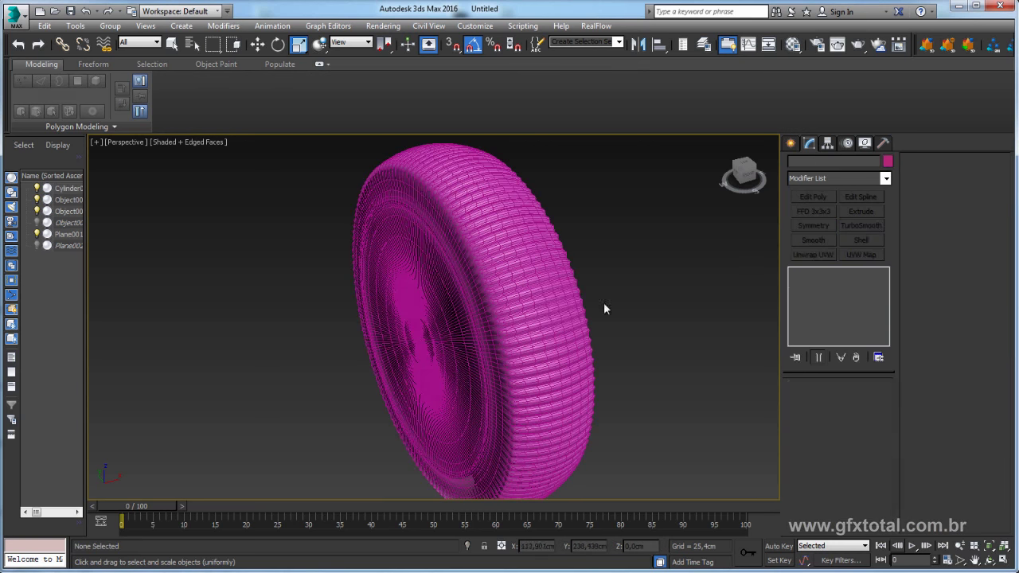
{"action": "left_click", "coordinate": [856, 358]}
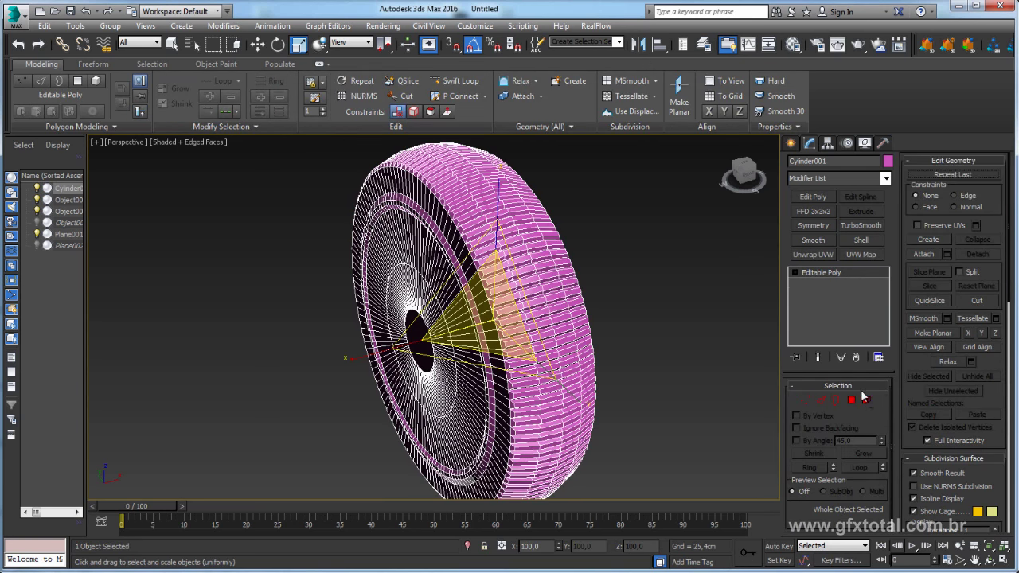
Select the whole wheel element, Auto Smooth it at 45 degrees, and deselect
{"action": "left_click", "coordinate": [867, 400]}
{"action": "left_click", "coordinate": [497, 374]}
{"action": "left_click_drag", "start_coordinate": [498, 374], "coordinate": [635, 365]}
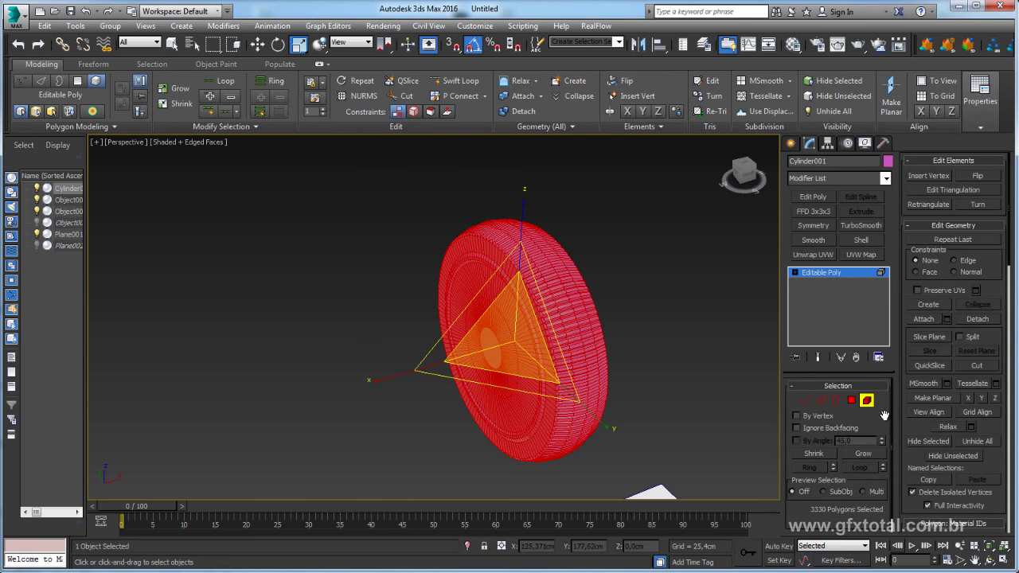
{"action": "scroll", "coordinate": [908, 430], "scroll_direction": "down", "scroll_amount": 3}
{"action": "scroll", "coordinate": [911, 390], "scroll_direction": "down", "scroll_amount": 3}
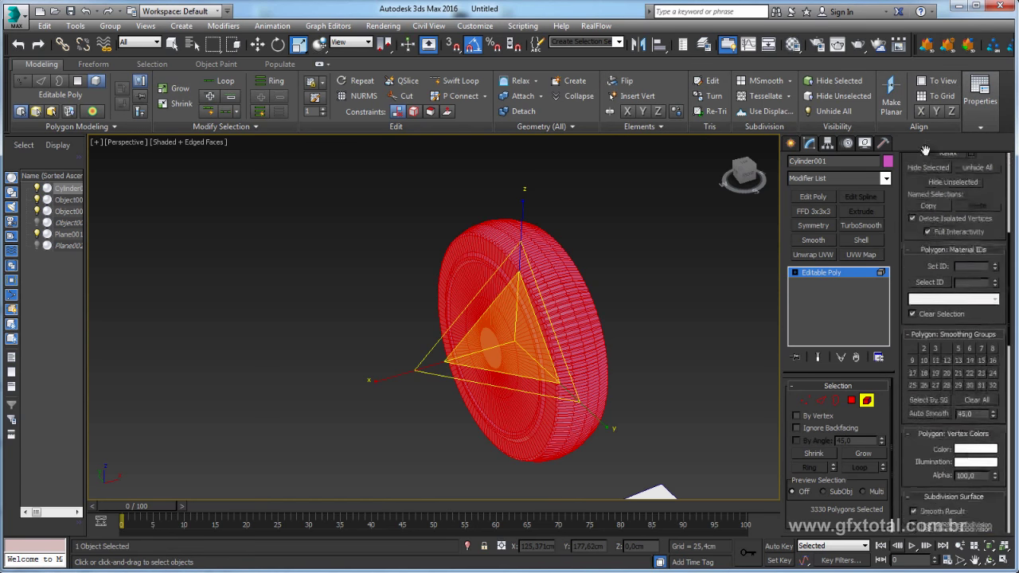
{"action": "scroll", "coordinate": [918, 339], "scroll_direction": "down", "scroll_amount": 3}
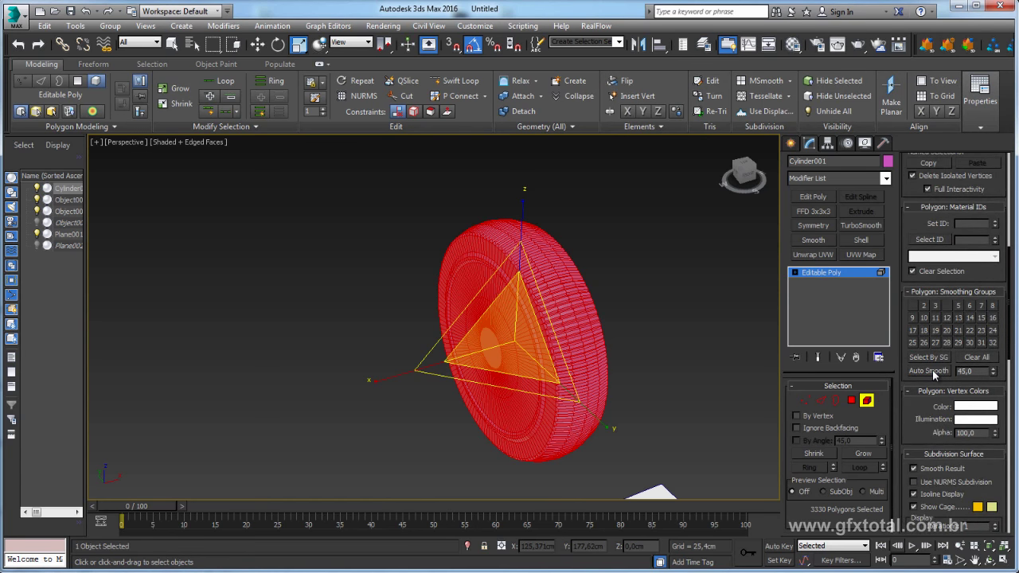
{"action": "left_click", "coordinate": [932, 370]}
{"action": "left_click", "coordinate": [824, 273]}
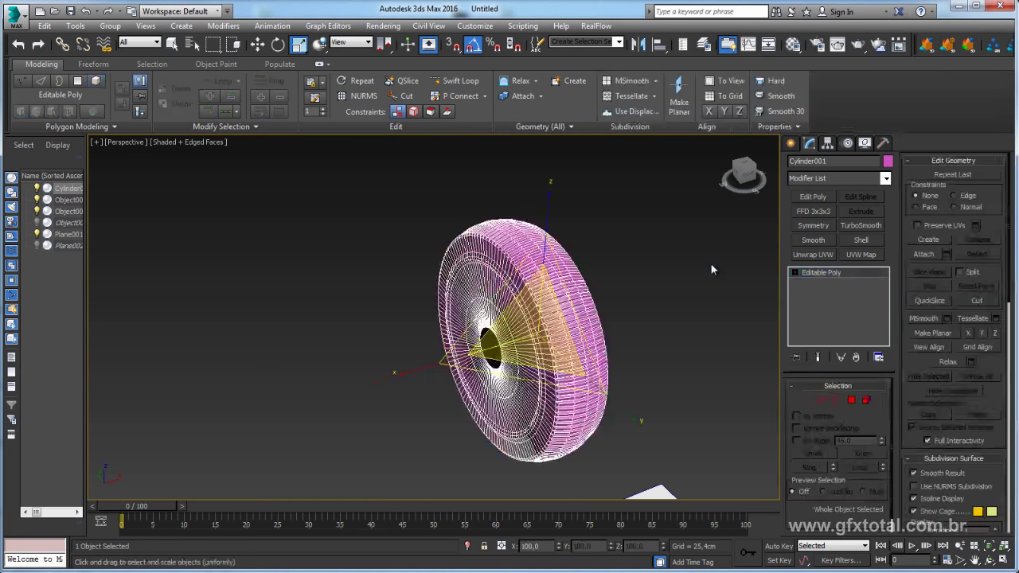
{"action": "left_click", "coordinate": [710, 263]}
Unhide all objects to reveal the mouse body and select the pink wheel cylinder
{"action": "key", "text": "z"}
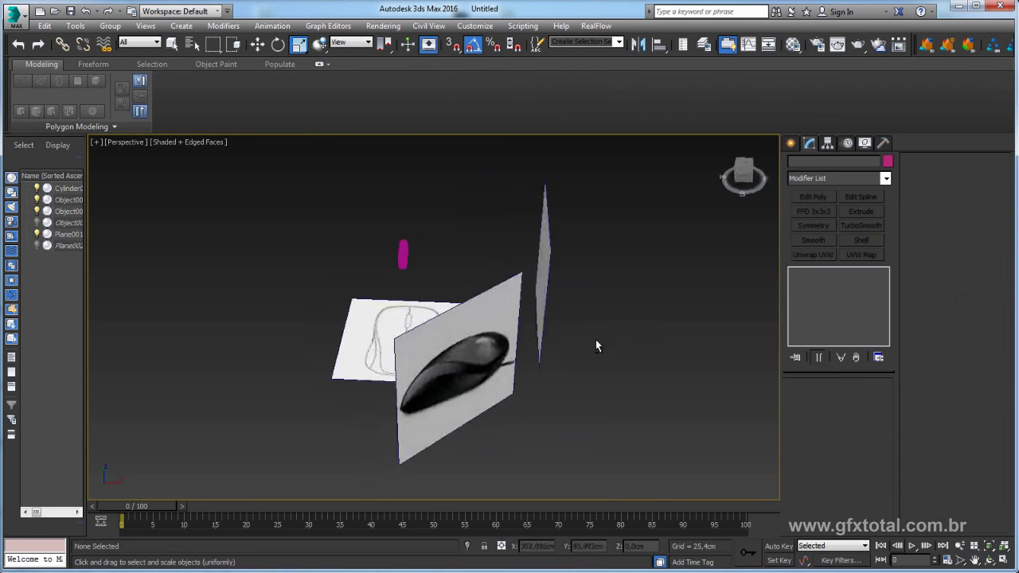
{"action": "middle_click_drag", "start_coordinate": [597, 345], "coordinate": [623, 345], "text": "alt"}
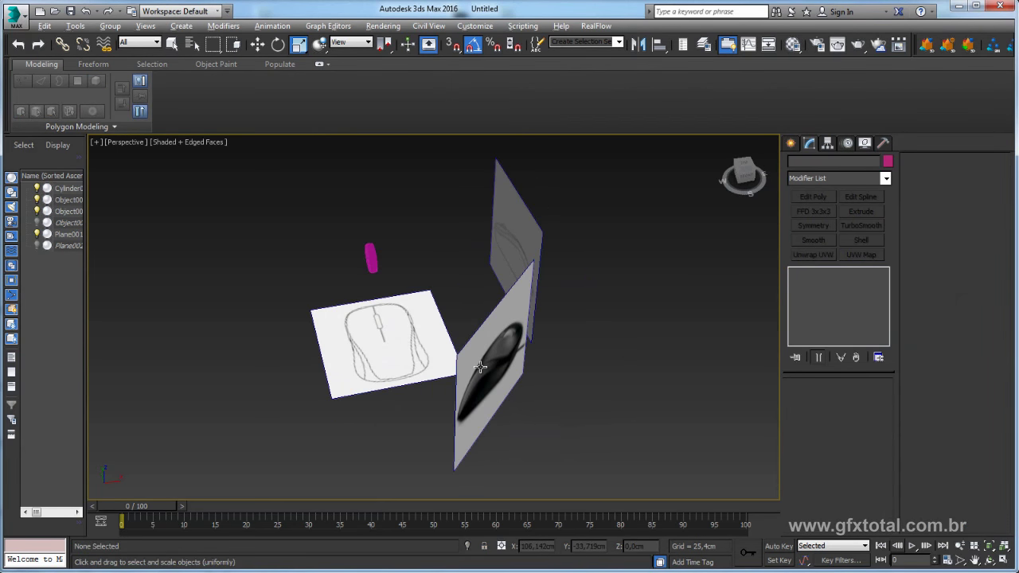
{"action": "mouse_move", "coordinate": [480, 367]}
{"action": "middle_mouse_down", "text": "alt"}
{"action": "mouse_move", "coordinate": [587, 353]}
{"action": "mouse_move", "coordinate": [523, 384]}
{"action": "middle_mouse_up", "text": "alt"}
{"action": "right_click", "coordinate": [524, 378]}
{"action": "left_click", "coordinate": [532, 333]}
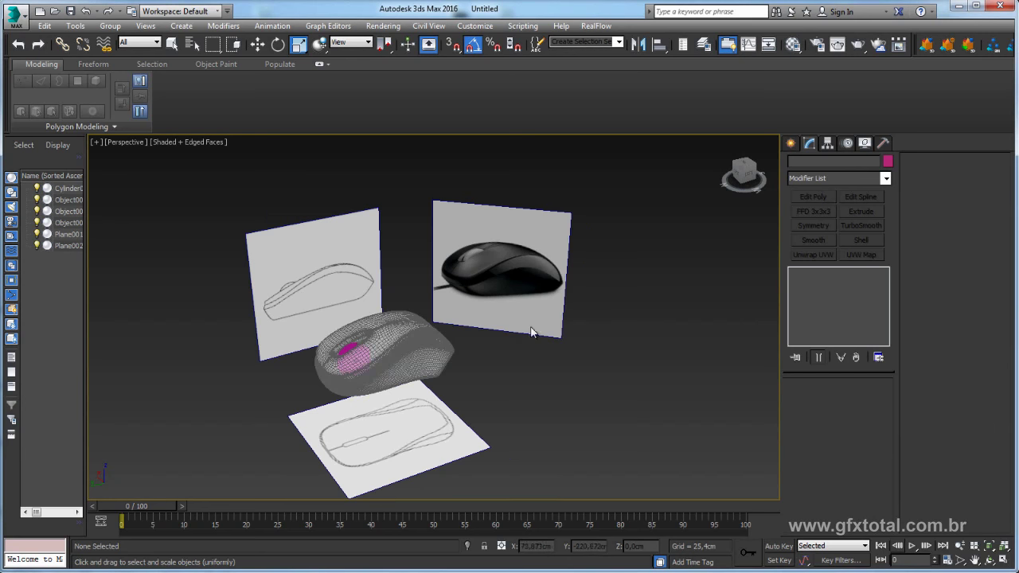
{"action": "left_click", "coordinate": [349, 348]}
{"action": "key", "text": "z"}
{"action": "mouse_move", "coordinate": [349, 347]}
{"action": "middle_mouse_down", "text": "alt"}
{"action": "mouse_move", "coordinate": [473, 342]}
{"action": "mouse_move", "coordinate": [295, 318]}
{"action": "mouse_move", "coordinate": [376, 339]}
{"action": "middle_mouse_up", "text": "alt"}
Move the wheel up into the body's slot and enlarge it to about 111%
{"action": "key", "text": "w"}
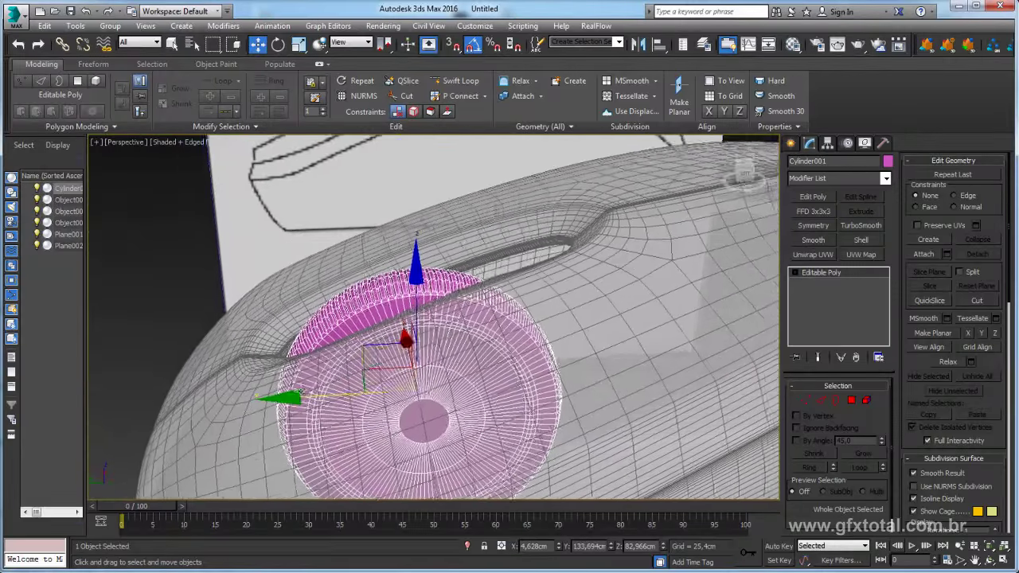
{"action": "left_click_drag", "start_coordinate": [376, 339], "coordinate": [409, 322]}
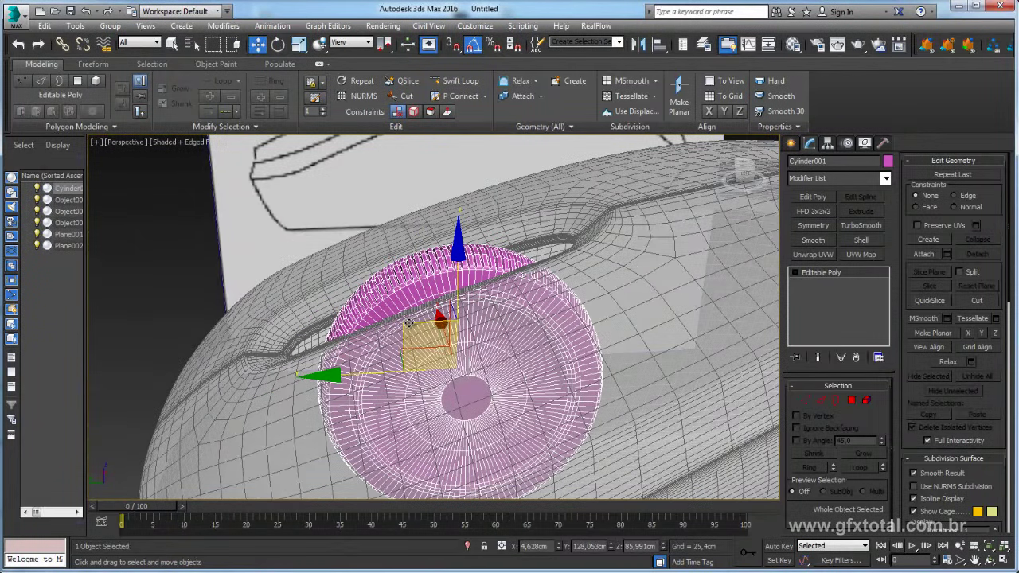
{"action": "middle_click_drag", "start_coordinate": [383, 328], "coordinate": [474, 347], "text": "alt"}
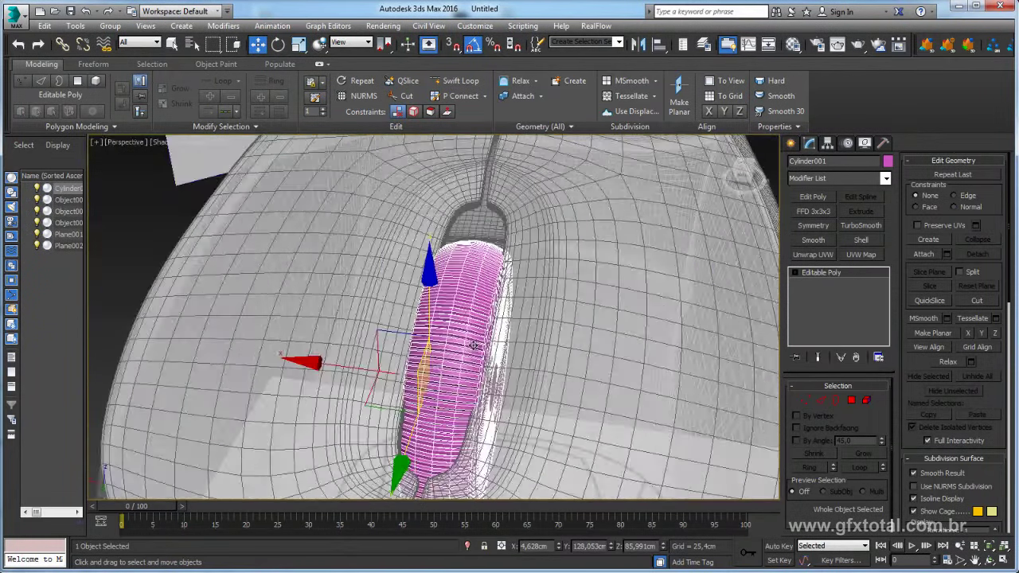
{"action": "key", "text": "r"}
{"action": "left_click_drag", "start_coordinate": [445, 375], "coordinate": [448, 362]}
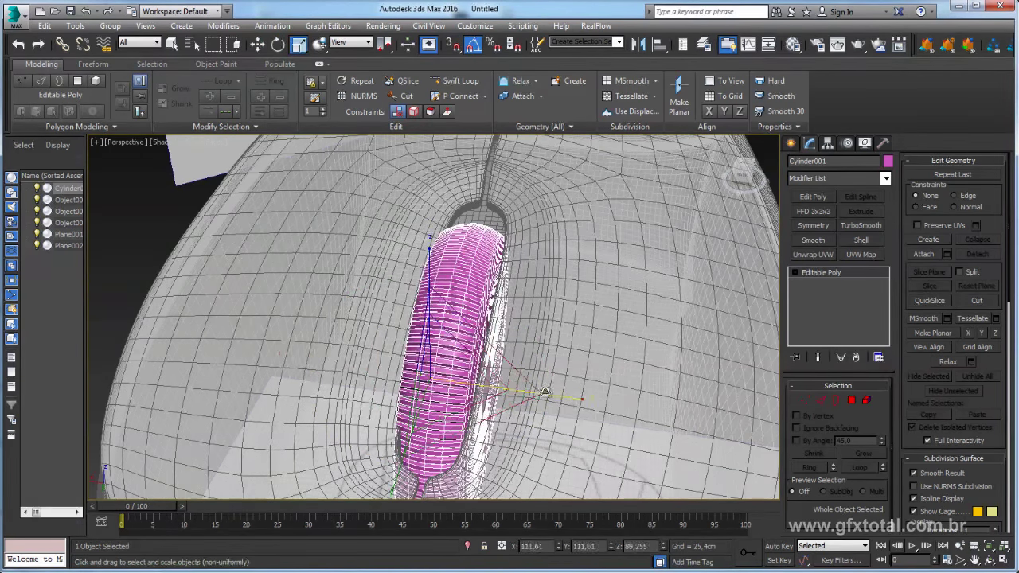
Center the wheel sideways in the slot and stretch it non-uniformly to fill it
{"action": "key", "text": "w"}
{"action": "middle_click_drag", "start_coordinate": [558, 398], "coordinate": [531, 388], "text": "alt"}
{"action": "left_click_drag", "start_coordinate": [355, 387], "coordinate": [347, 384]}
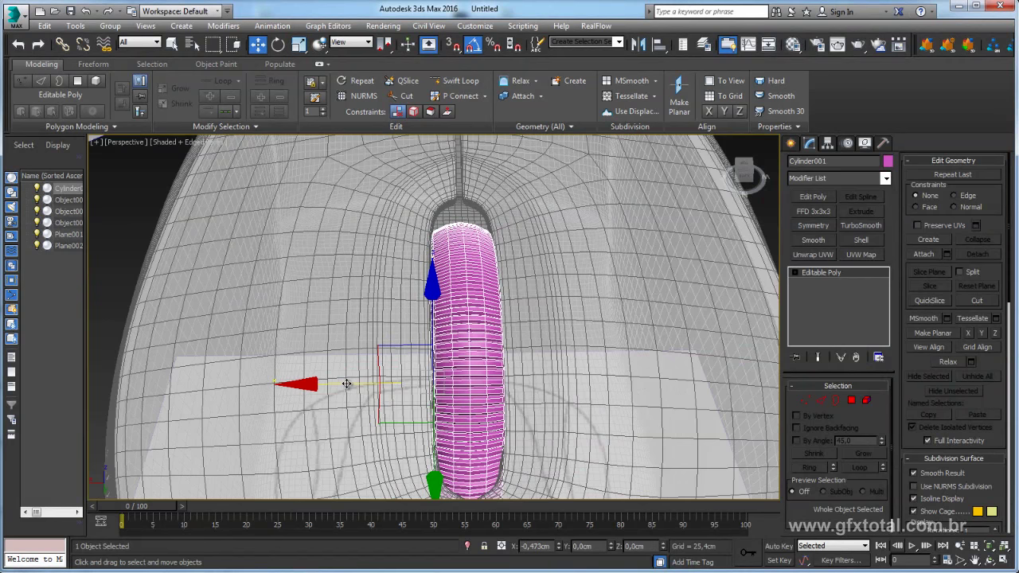
{"action": "middle_click_drag", "start_coordinate": [450, 356], "coordinate": [356, 398], "text": "alt"}
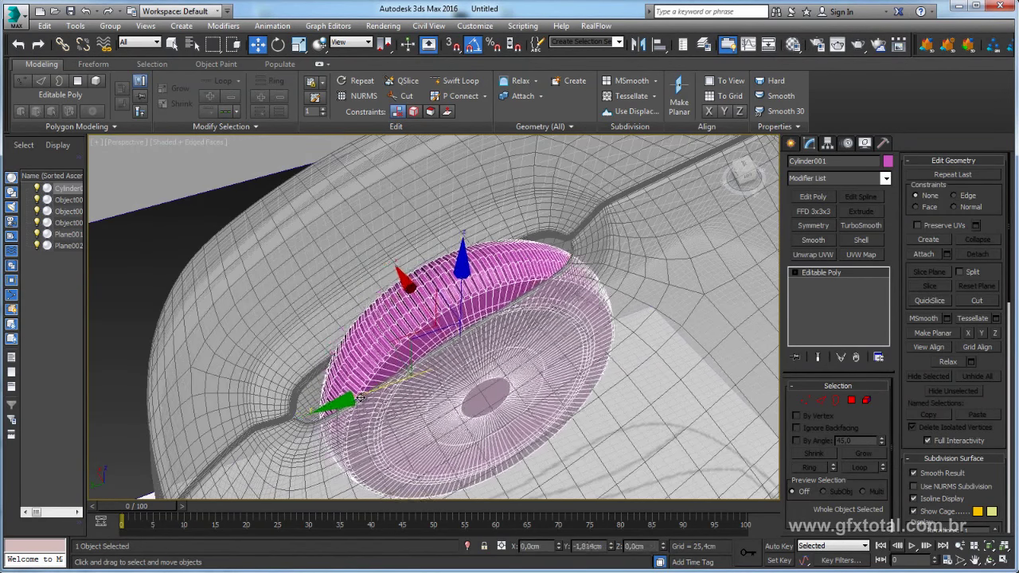
{"action": "key", "text": "e"}
{"action": "key", "text": "r"}
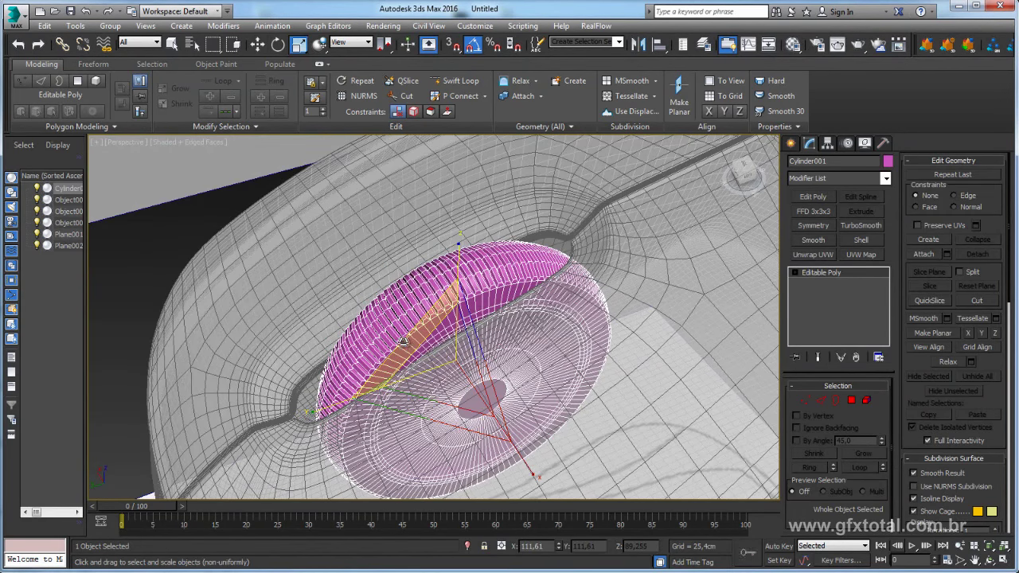
{"action": "left_click_drag", "start_coordinate": [404, 341], "coordinate": [386, 358]}
{"action": "key", "text": "w"}
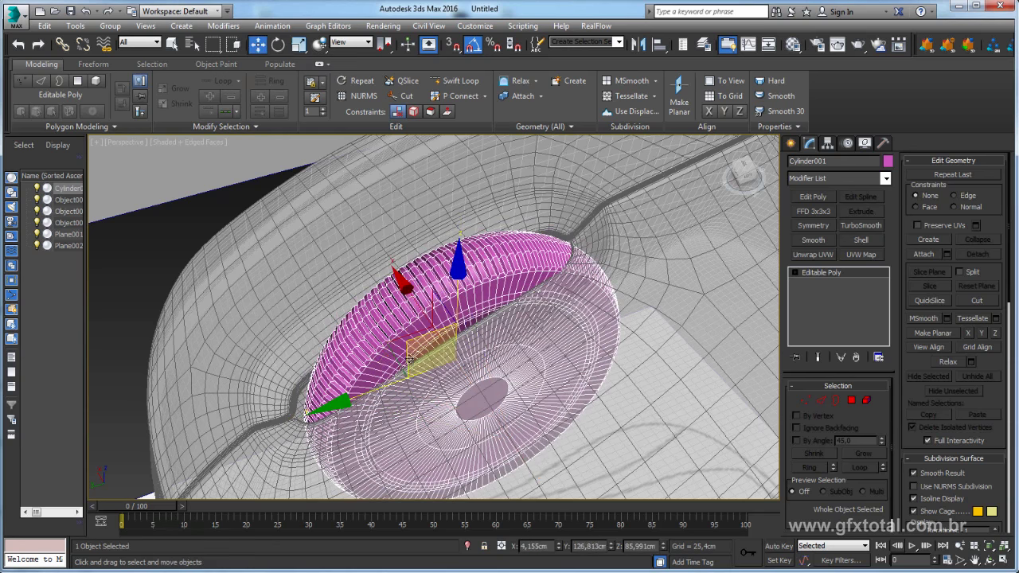
Thin the wheel across its width along X and check its fit in the groove
{"action": "middle_click_drag", "start_coordinate": [385, 374], "coordinate": [548, 412], "text": "alt"}
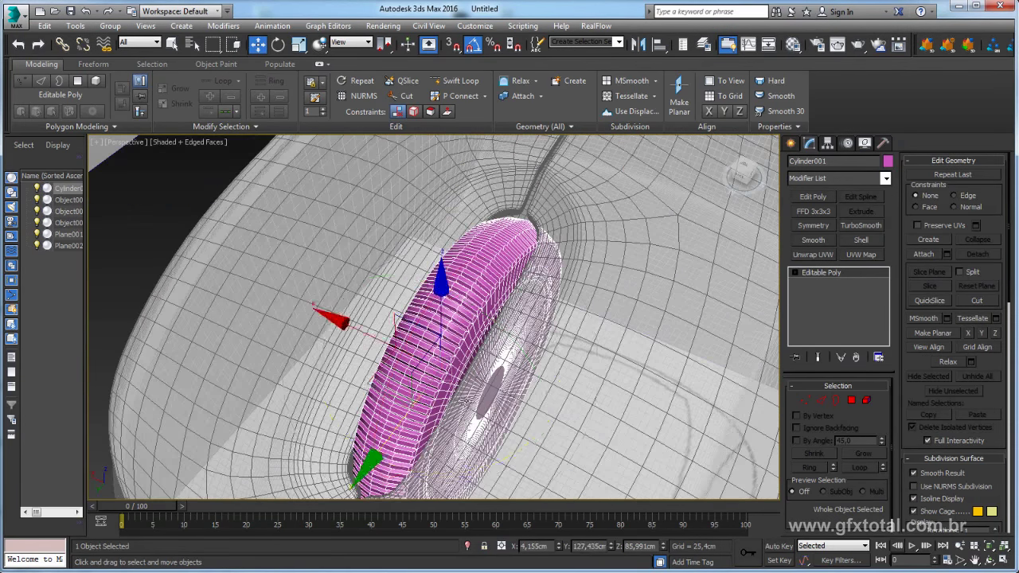
{"action": "key", "text": "r"}
{"action": "key", "text": "r"}
{"action": "left_click_drag", "start_coordinate": [573, 434], "coordinate": [568, 435]}
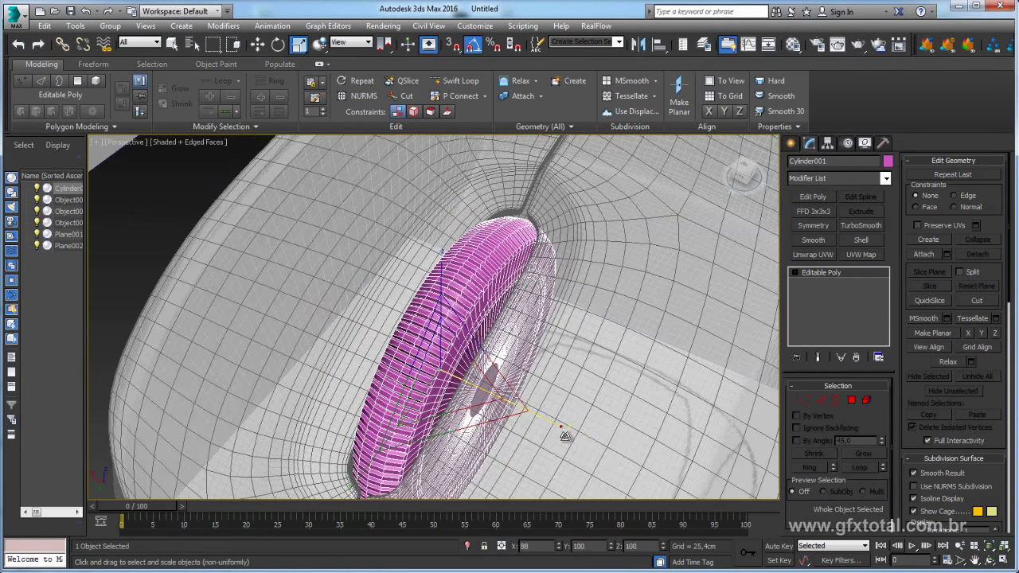
{"action": "middle_click_drag", "start_coordinate": [568, 435], "coordinate": [487, 402], "text": "alt"}
{"action": "key", "text": "w"}
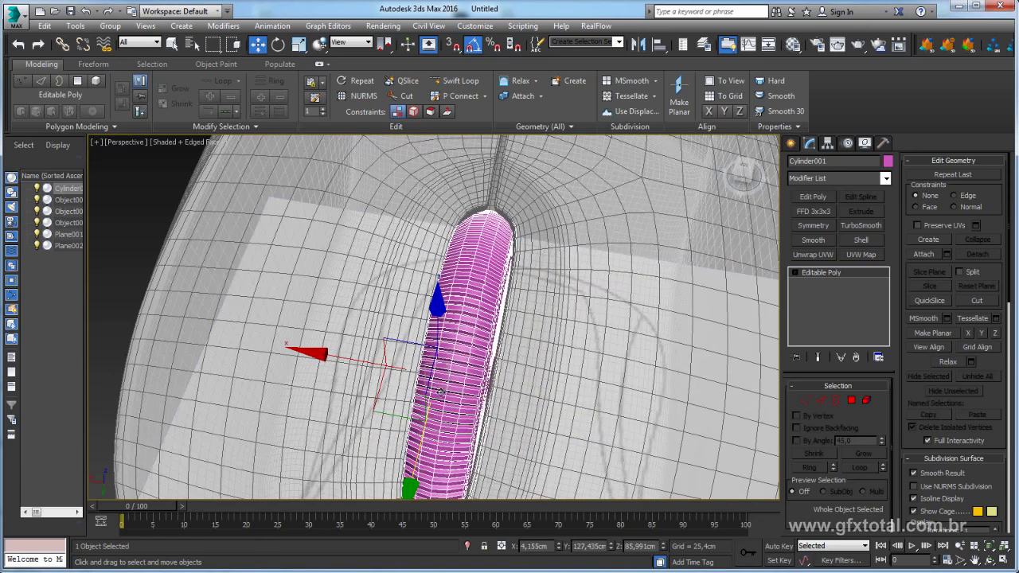
{"action": "key", "text": "r"}
{"action": "key", "text": "r"}
{"action": "left_click_drag", "start_coordinate": [585, 414], "coordinate": [579, 403]}
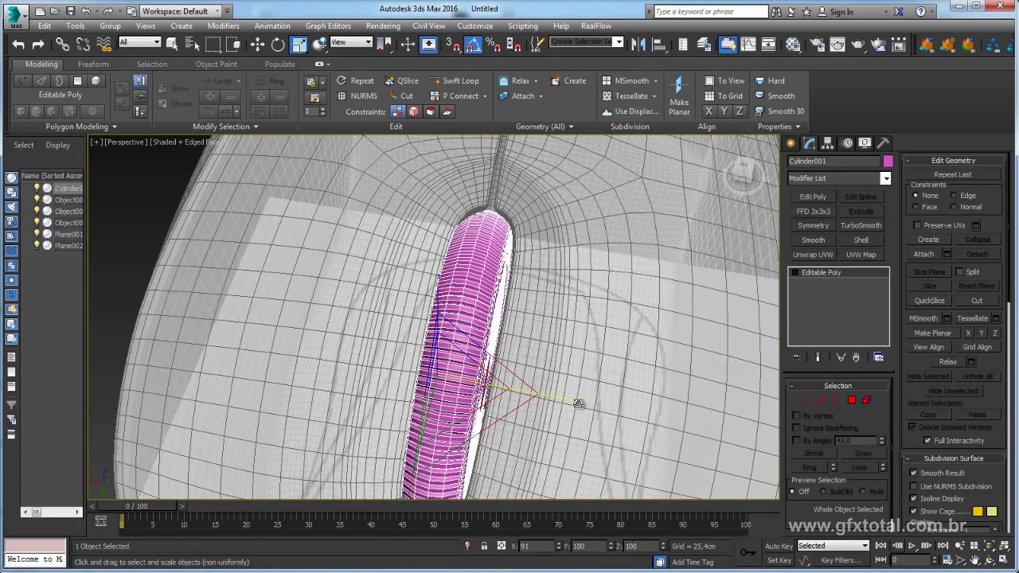
{"action": "key", "text": "w"}
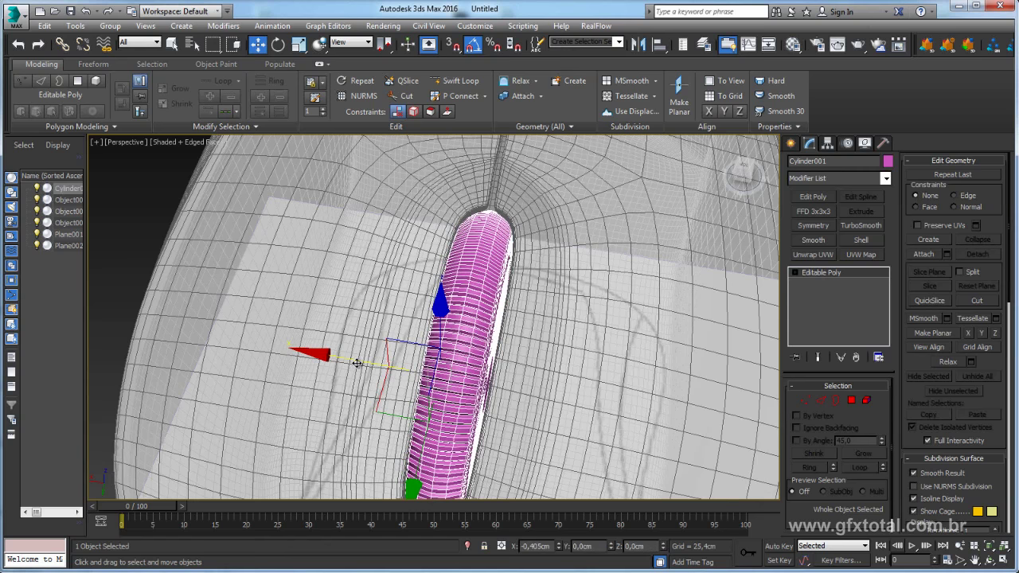
{"action": "mouse_move", "coordinate": [358, 358]}
{"action": "middle_mouse_down", "text": "alt"}
{"action": "mouse_move", "coordinate": [426, 383]}
{"action": "mouse_move", "coordinate": [406, 271]}
{"action": "middle_mouse_up", "text": "alt"}
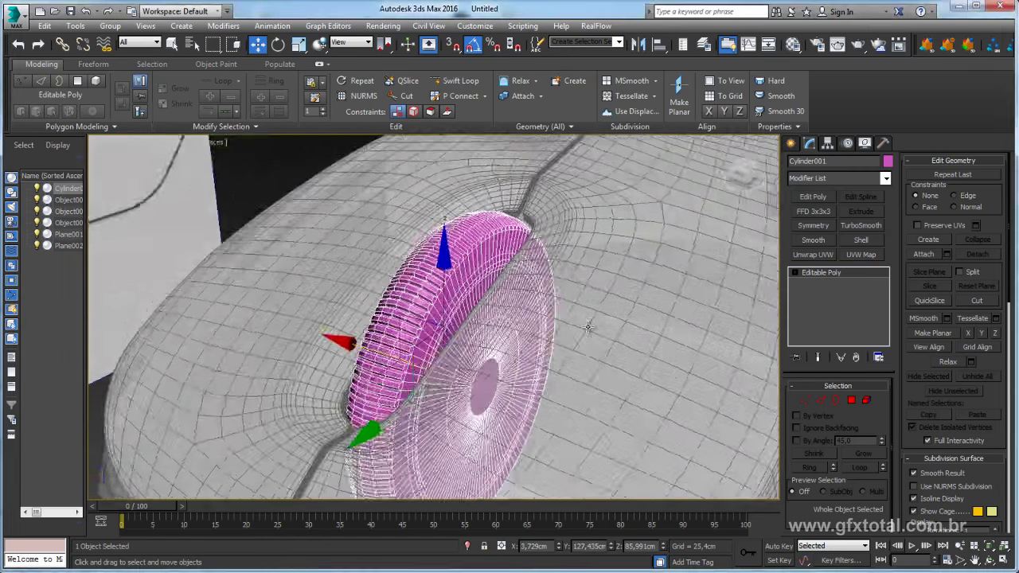
{"action": "mouse_move", "coordinate": [588, 314]}
{"action": "middle_mouse_down", "text": "alt"}
{"action": "mouse_move", "coordinate": [614, 340]}
{"action": "mouse_move", "coordinate": [634, 299]}
{"action": "middle_mouse_up", "text": "alt"}
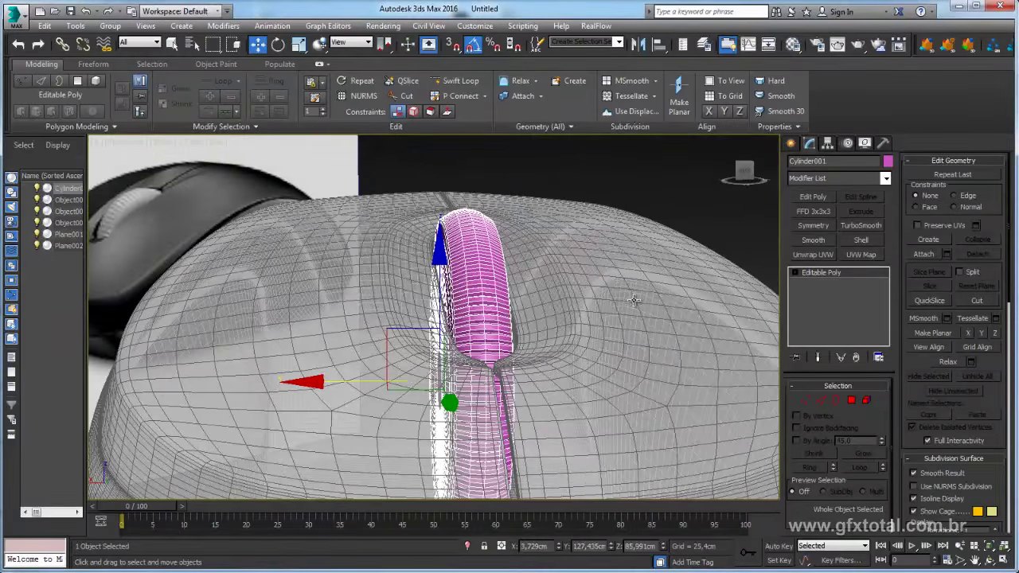
{"action": "mouse_move", "coordinate": [472, 331]}
{"action": "middle_mouse_down", "text": "alt"}
{"action": "mouse_move", "coordinate": [423, 387]}
{"action": "mouse_move", "coordinate": [414, 343]}
{"action": "middle_mouse_up", "text": "alt"}
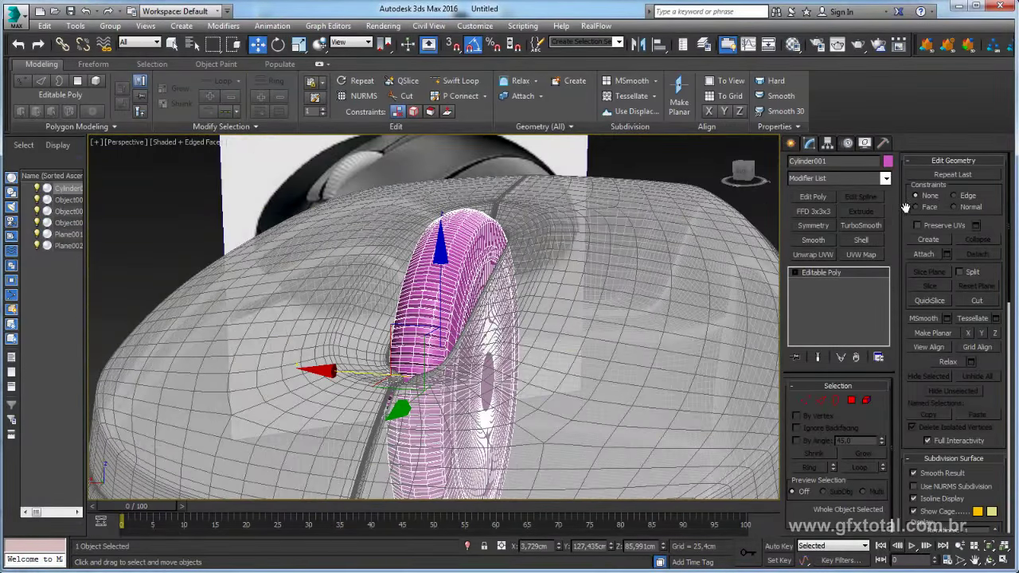
Add an FFD 3x3x3 to the wheel and select its middle row of control points from Top view
{"action": "left_click", "coordinate": [815, 212]}
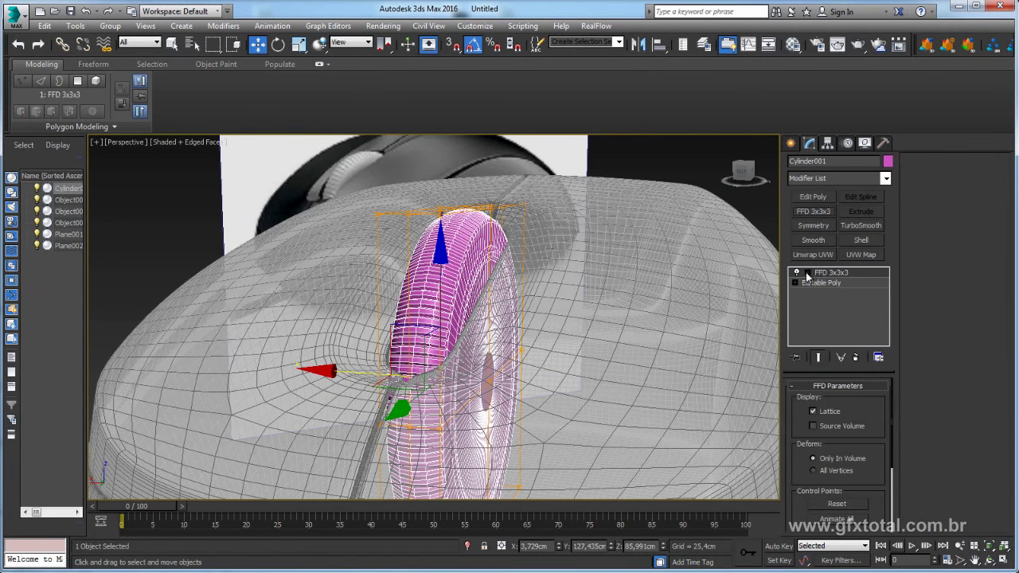
{"action": "left_click", "coordinate": [808, 272]}
{"action": "left_click", "coordinate": [828, 283]}
{"action": "mouse_move", "coordinate": [569, 296]}
{"action": "middle_mouse_down", "text": "alt"}
{"action": "mouse_move", "coordinate": [586, 291]}
{"action": "mouse_move", "coordinate": [480, 280]}
{"action": "middle_mouse_up", "text": "alt"}
{"action": "key", "text": "t"}
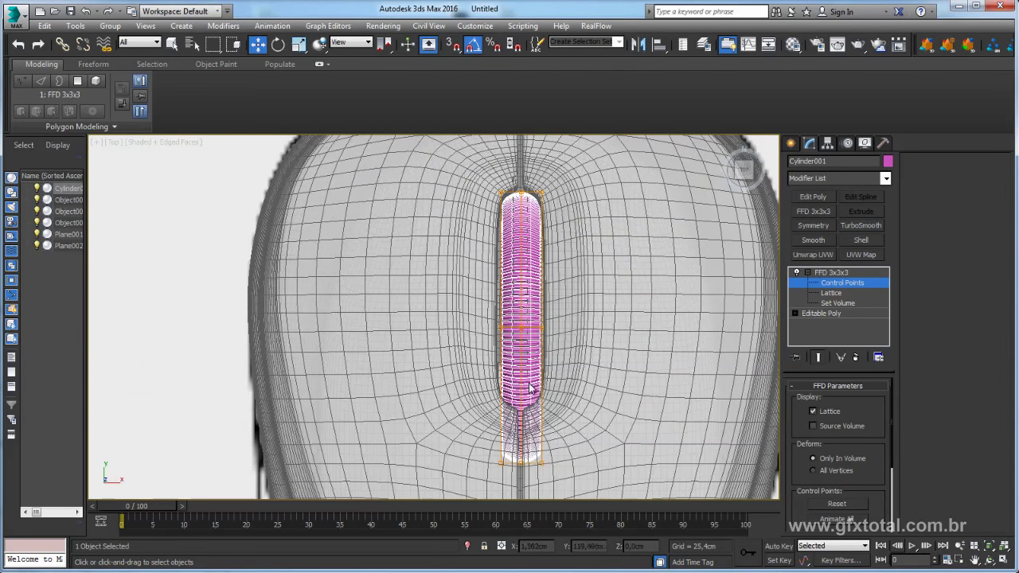
{"action": "left_click", "coordinate": [522, 326]}
{"action": "mouse_move", "coordinate": [657, 370]}
{"action": "middle_mouse_down"}
{"action": "mouse_move", "coordinate": [602, 359]}
{"action": "mouse_move", "coordinate": [567, 311]}
{"action": "middle_mouse_up"}
{"action": "scroll", "coordinate": [603, 359], "scroll_direction": "up", "scroll_amount": 5}
{"action": "scroll", "coordinate": [567, 310], "scroll_direction": "down", "scroll_amount": 5}
{"action": "scroll", "coordinate": [557, 250], "scroll_direction": "up", "scroll_amount": 3}
Scale the middle control points to reshape the wheel, then convert it to Editable Poly
{"action": "key", "text": "r"}
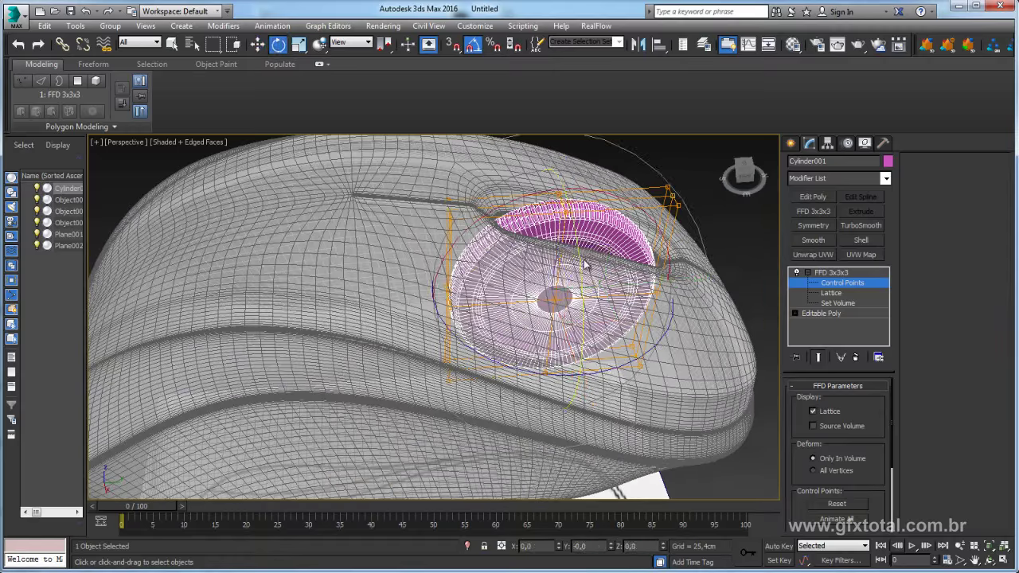
{"action": "scroll", "coordinate": [547, 250], "scroll_direction": "up", "scroll_amount": 2}
{"action": "left_click_drag", "start_coordinate": [482, 280], "coordinate": [524, 280]}
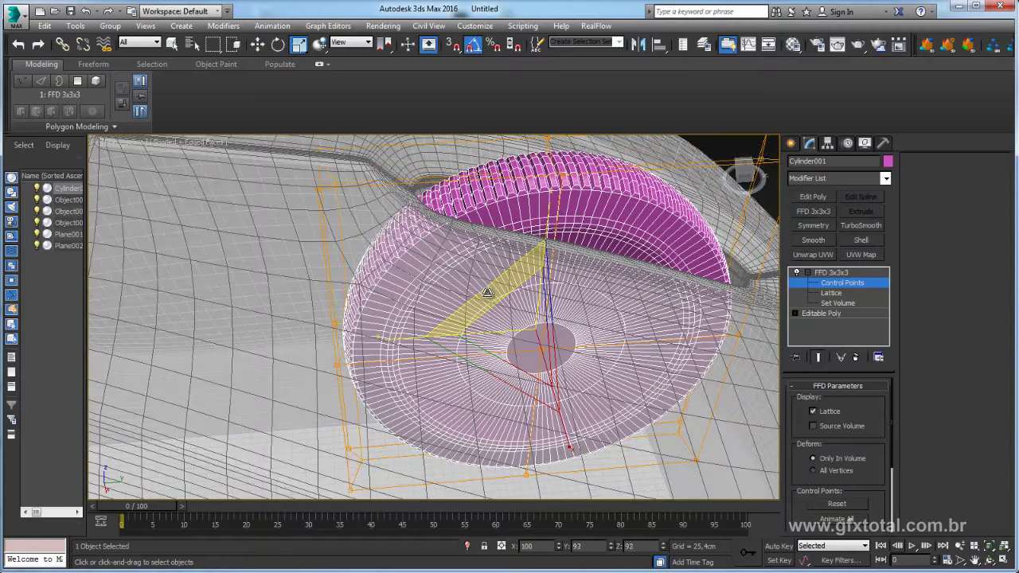
{"action": "middle_click_drag", "start_coordinate": [524, 280], "coordinate": [401, 324], "text": "alt"}
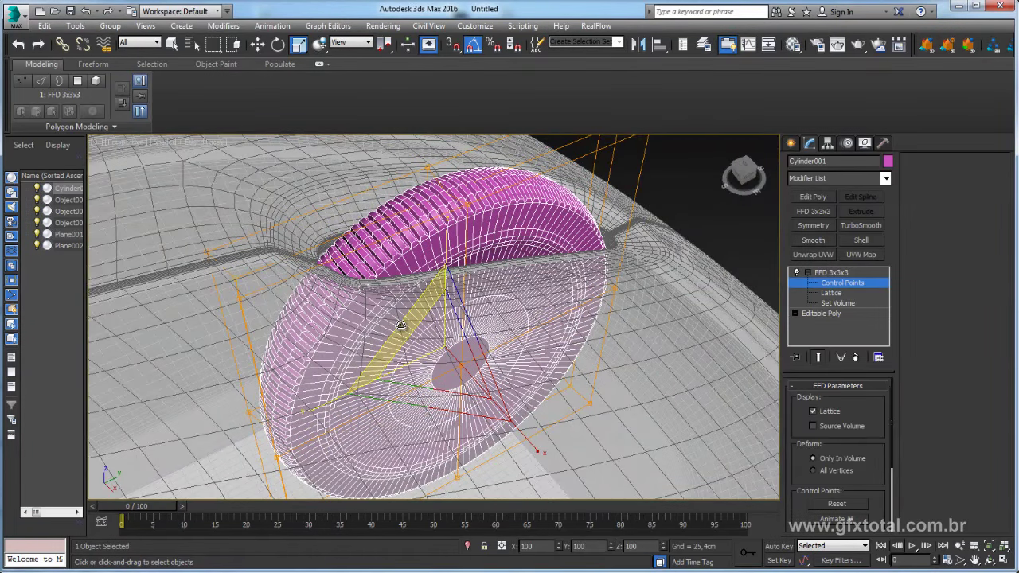
{"action": "right_click", "coordinate": [435, 208]}
{"action": "left_click", "coordinate": [591, 357]}
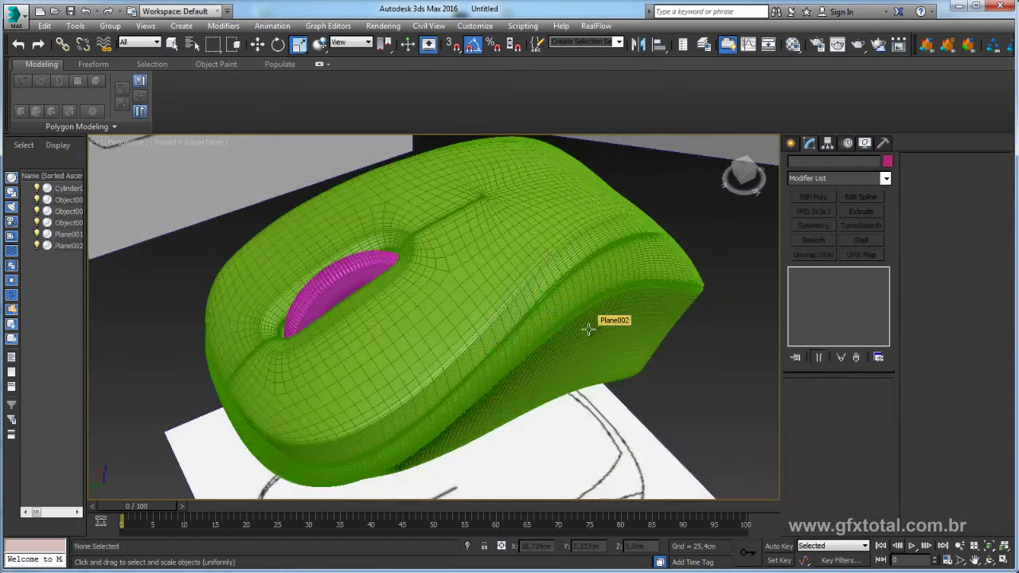
Select the green Plane002 body and switch off its TurboSmooth modifier
{"action": "left_click", "coordinate": [589, 328]}
{"action": "middle_click_drag", "start_coordinate": [589, 328], "coordinate": [595, 300], "text": "alt"}
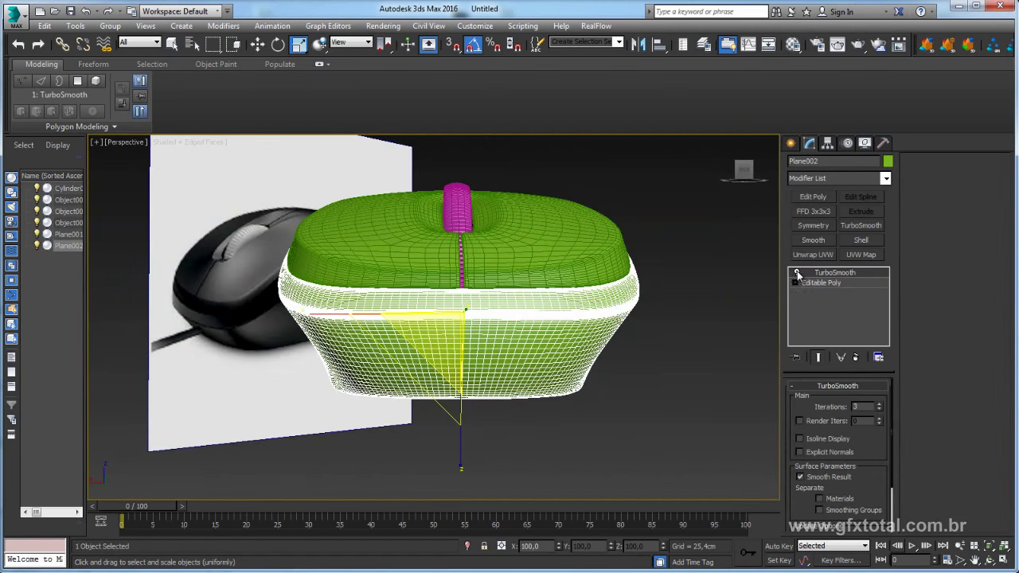
{"action": "left_click", "coordinate": [797, 274]}
{"action": "scroll", "coordinate": [613, 336], "scroll_direction": "up", "scroll_amount": 6}
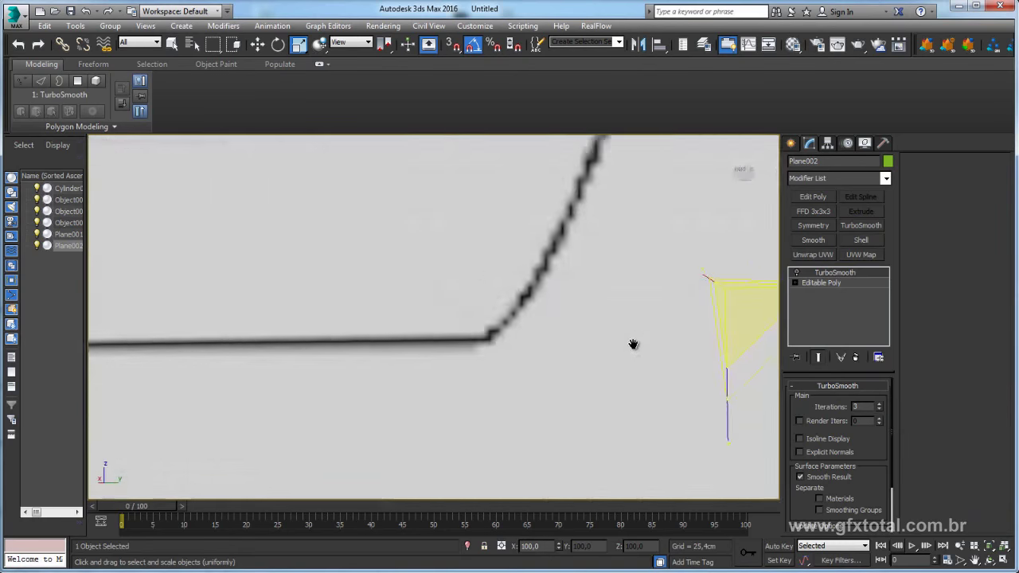
{"action": "scroll", "coordinate": [633, 344], "scroll_direction": "down", "scroll_amount": 6}
{"action": "scroll", "coordinate": [587, 325], "scroll_direction": "up", "scroll_amount": 4}
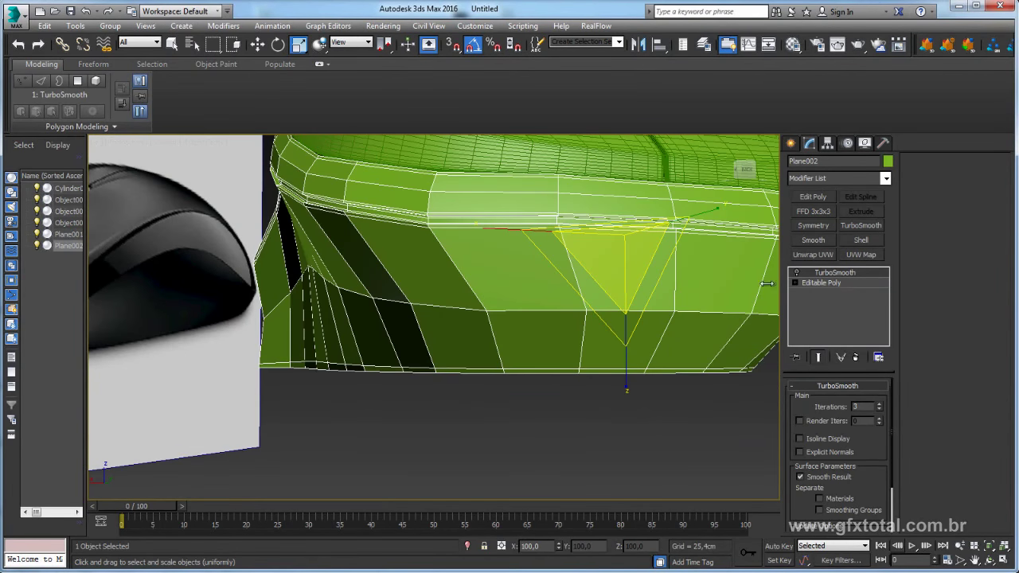
{"action": "middle_click_drag", "start_coordinate": [774, 361], "coordinate": [582, 360]}
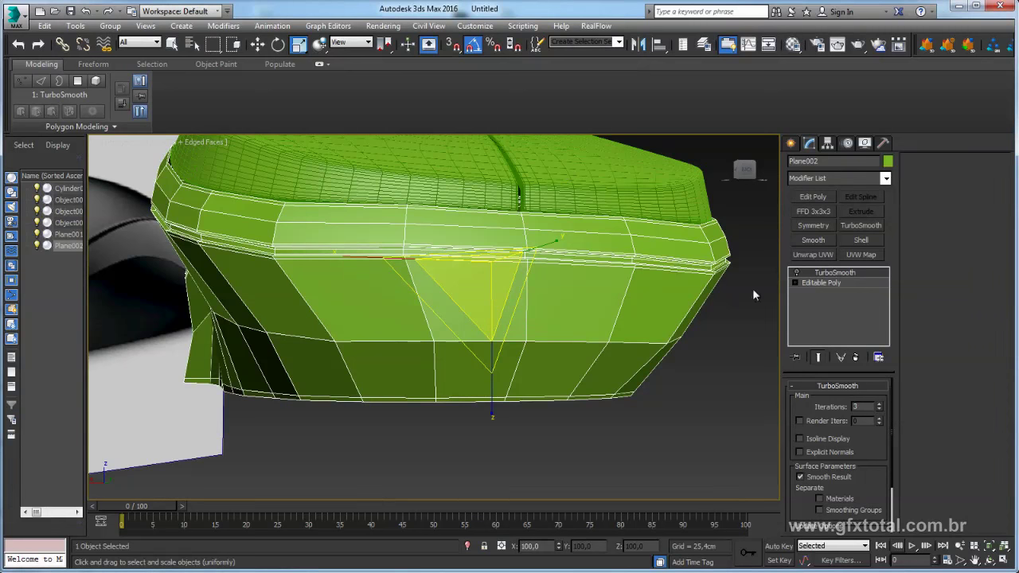
Enter Plane002's Editable Poly at edge level, framing the lower front of the body
{"action": "left_click", "coordinate": [818, 293]}
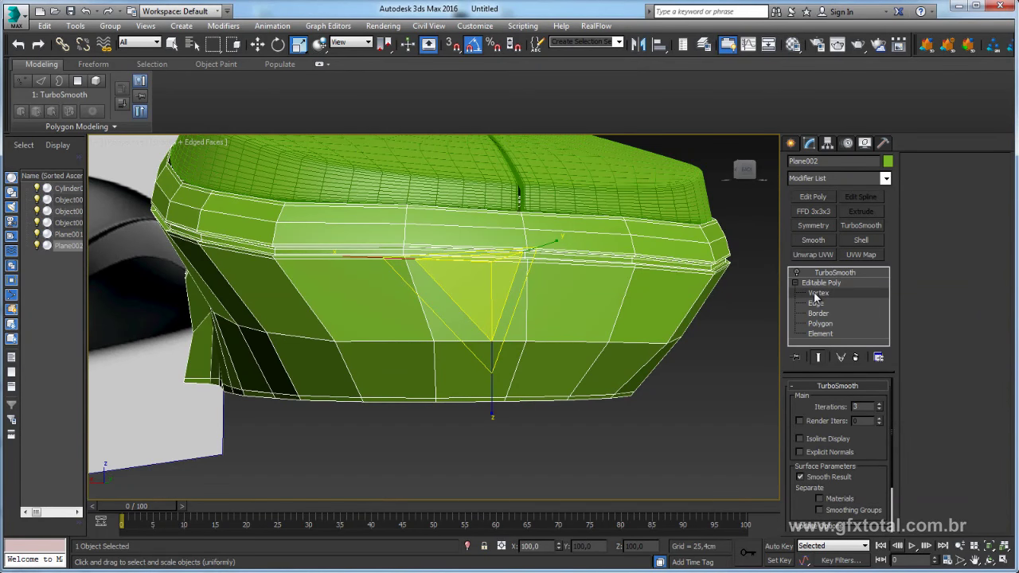
{"action": "middle_click_drag", "start_coordinate": [677, 254], "coordinate": [570, 305]}
{"action": "middle_click_drag", "start_coordinate": [678, 323], "coordinate": [699, 346]}
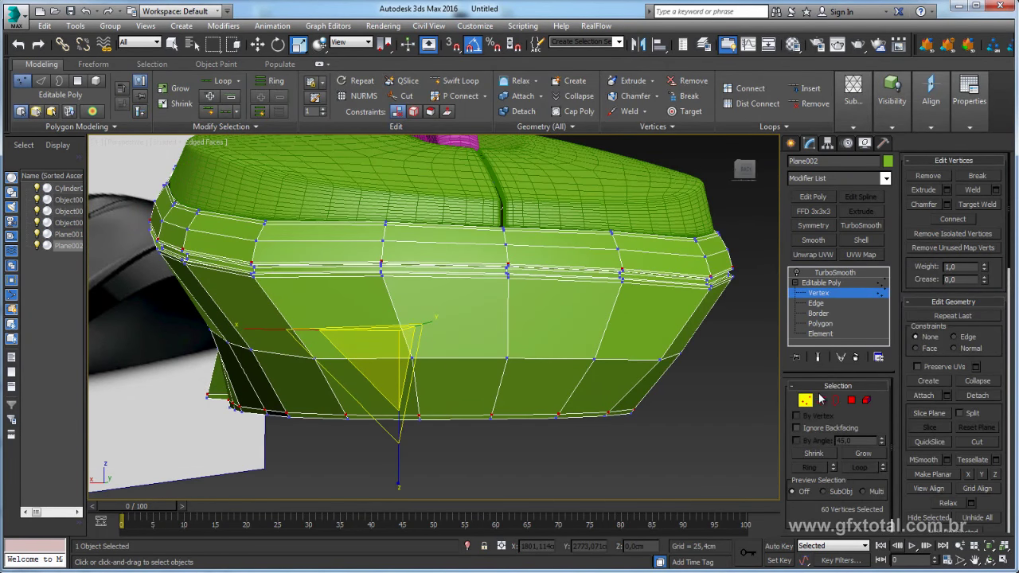
{"action": "left_click", "coordinate": [823, 401]}
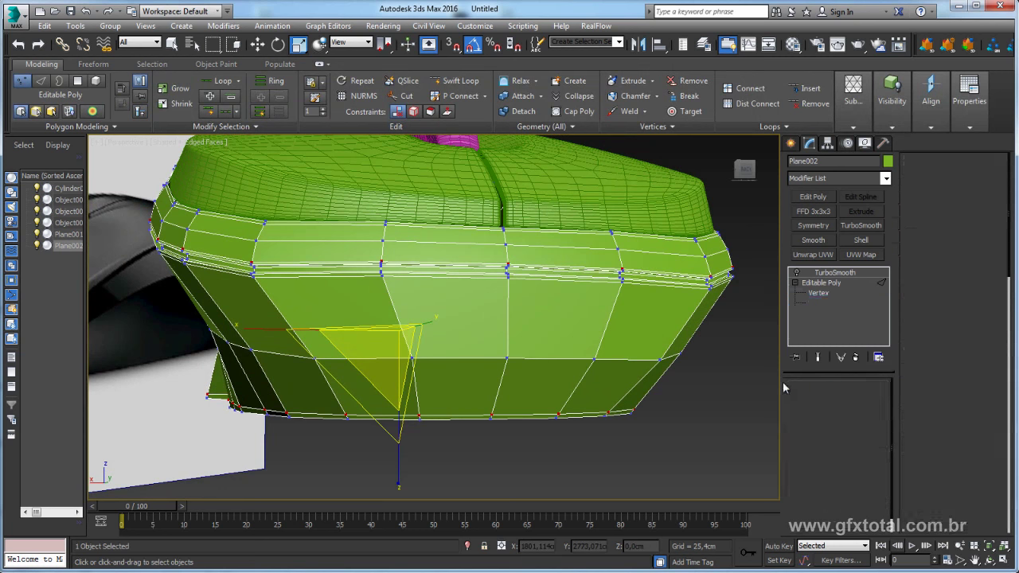
Ring-select the vertical edges on the lower body and Connect them into a new loop
{"action": "left_click", "coordinate": [610, 318]}
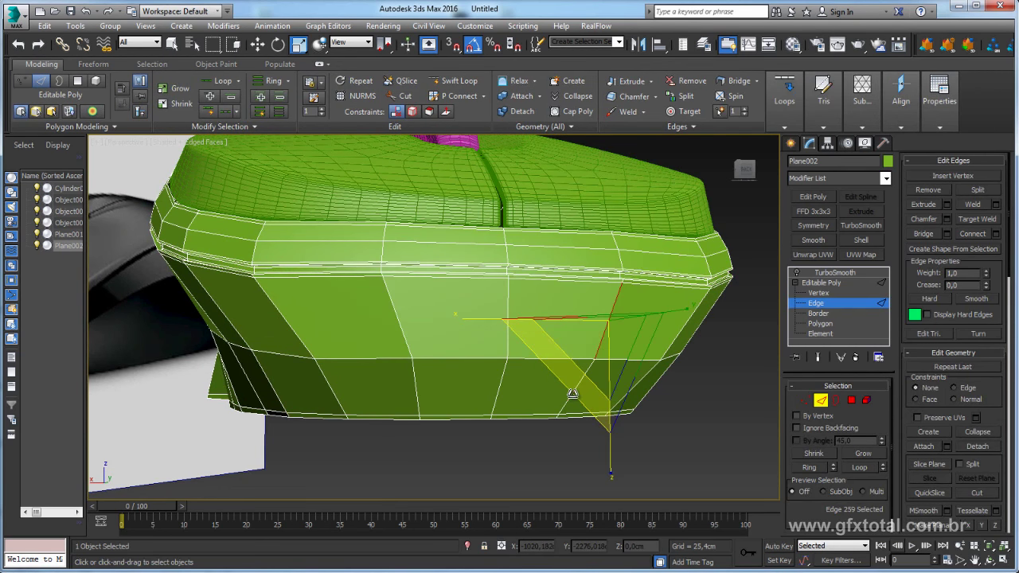
{"action": "left_click", "coordinate": [649, 405], "text": "ctrl"}
{"action": "left_click", "coordinate": [810, 468]}
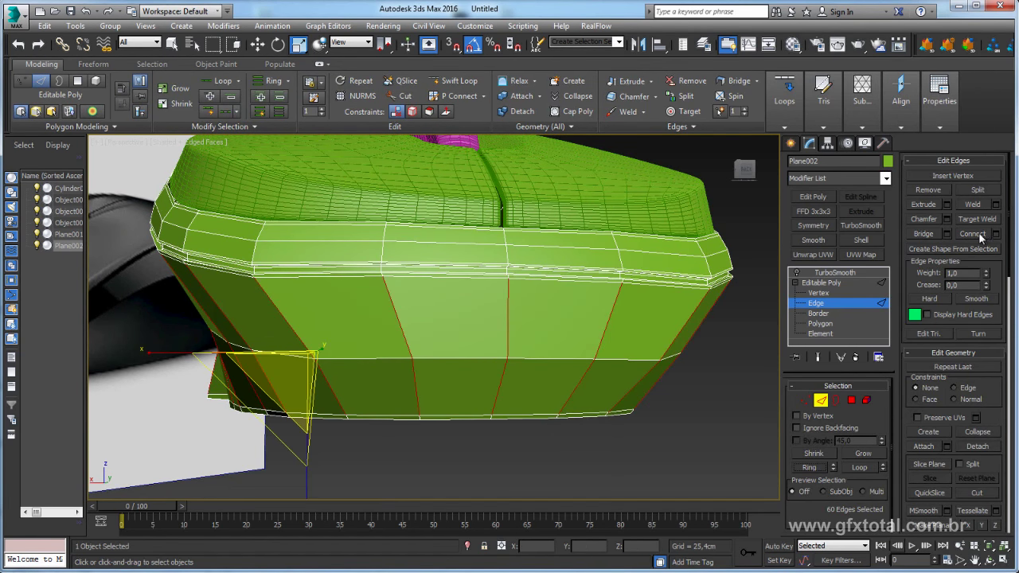
{"action": "left_click", "coordinate": [974, 234]}
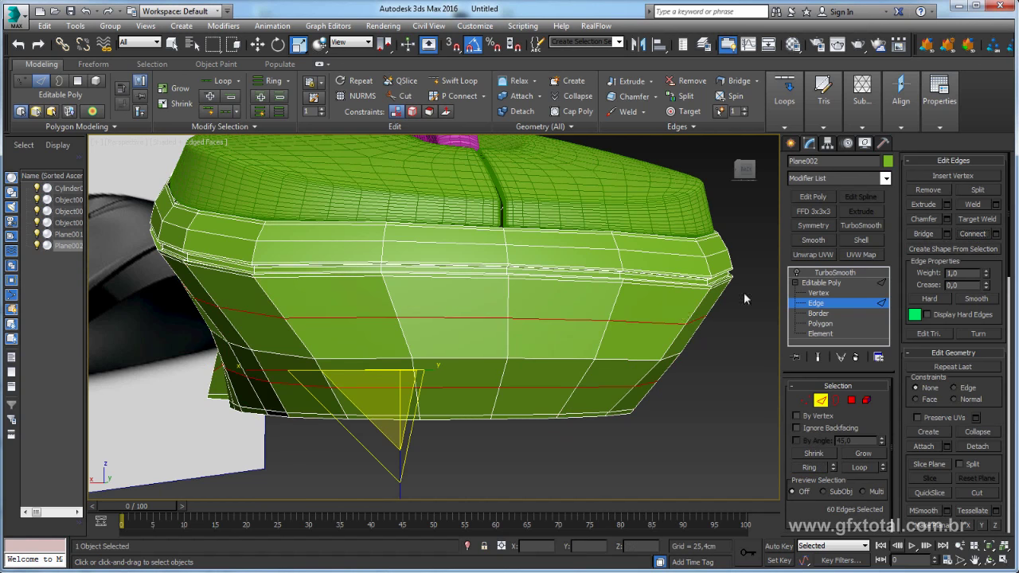
At vertex level, select the underside vertex where the hole will go
{"action": "left_click", "coordinate": [804, 403], "text": "ctrl"}
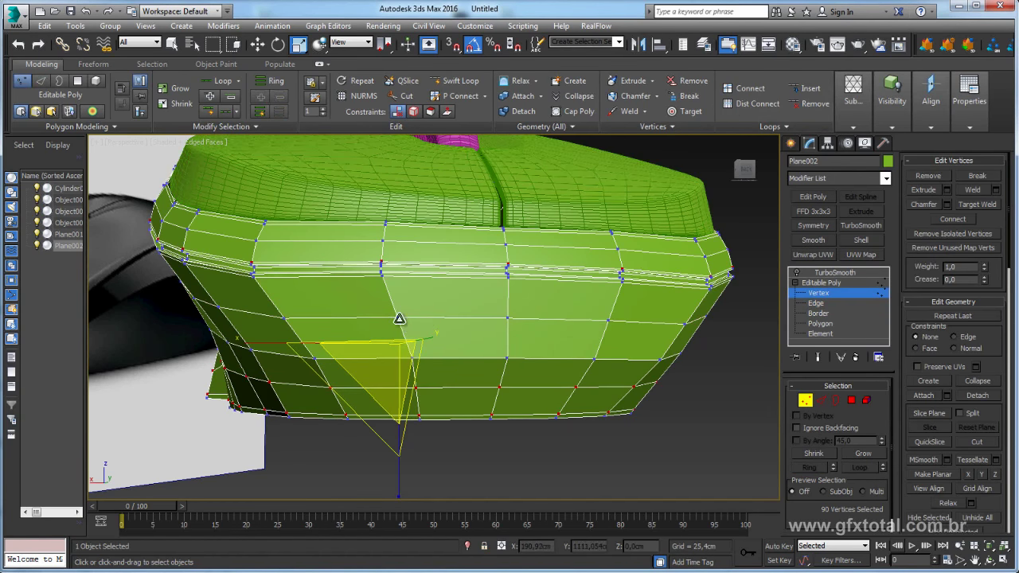
{"action": "left_click", "coordinate": [398, 318]}
{"action": "left_click", "coordinate": [574, 389], "text": "ctrl"}
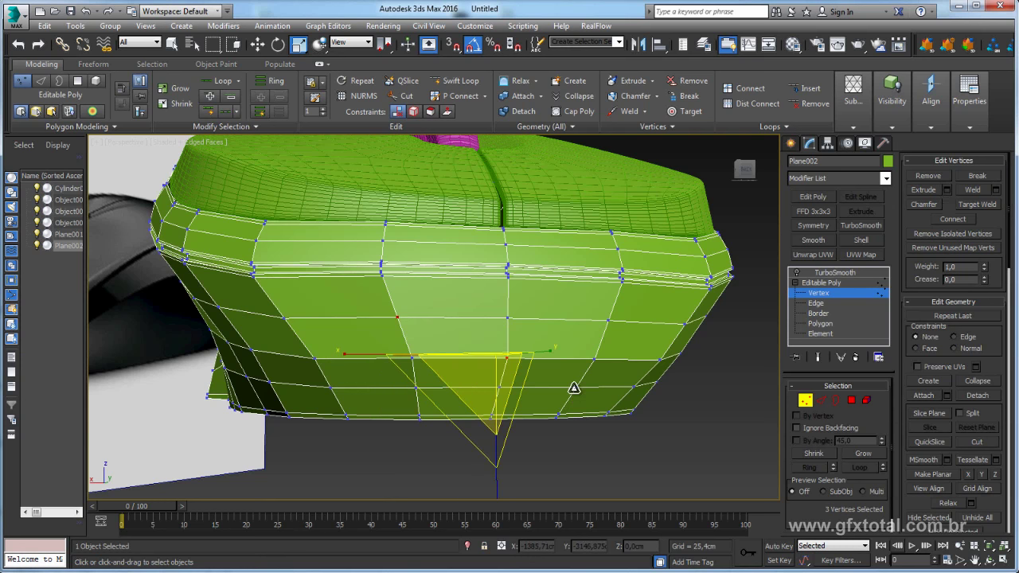
{"action": "left_click", "coordinate": [611, 321]}
{"action": "left_click", "coordinate": [507, 358], "text": "ctrl"}
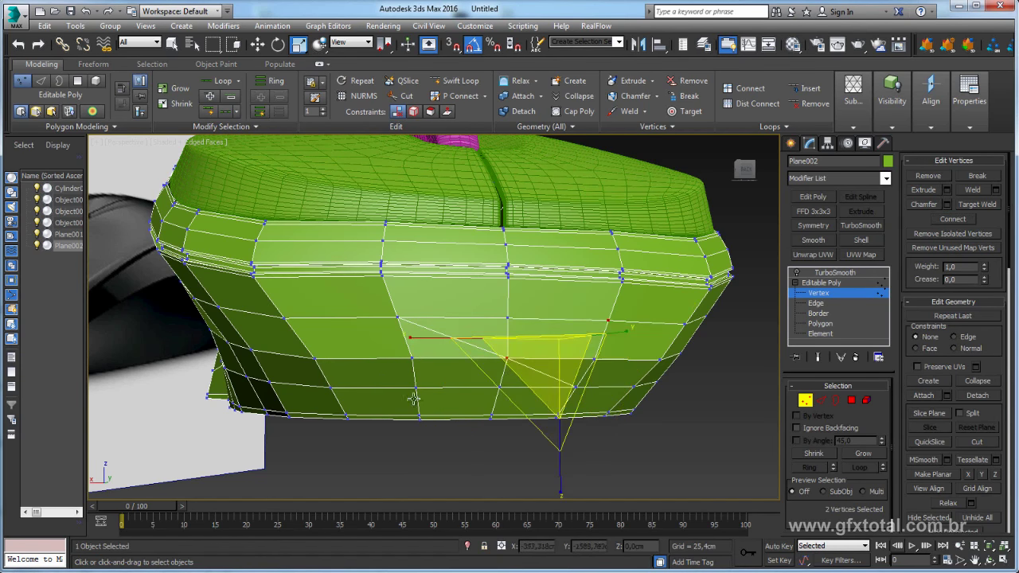
{"action": "left_click", "coordinate": [415, 388], "text": "ctrl"}
{"action": "scroll", "coordinate": [524, 359], "scroll_direction": "up", "scroll_amount": 2}
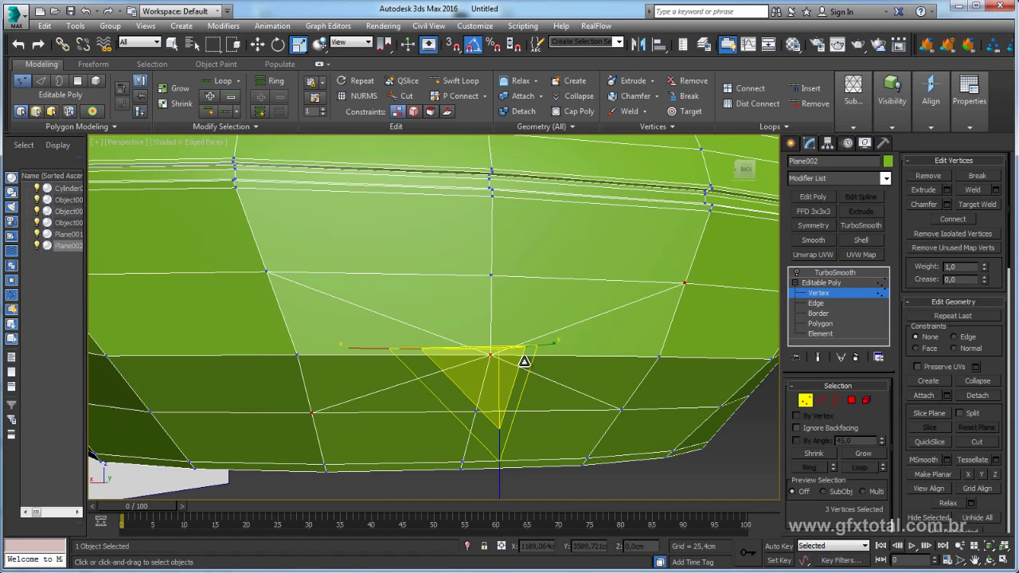
{"action": "scroll", "coordinate": [444, 350], "scroll_direction": "up", "scroll_amount": 2}
{"action": "scroll", "coordinate": [438, 347], "scroll_direction": "down", "scroll_amount": 3}
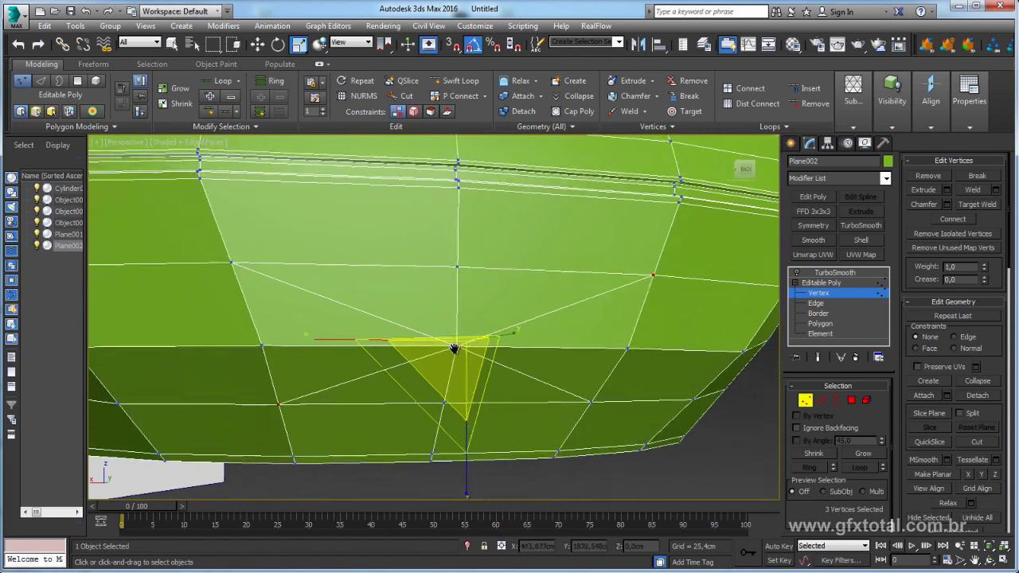
{"action": "scroll", "coordinate": [470, 354], "scroll_direction": "up", "scroll_amount": 3}
{"action": "left_click_drag", "start_coordinate": [501, 351], "coordinate": [586, 374]}
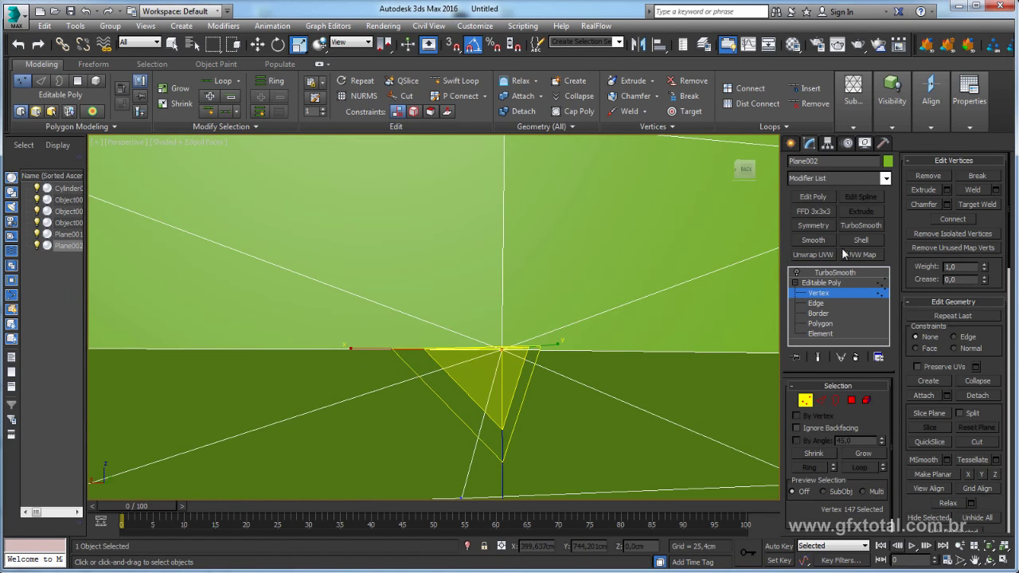
Extrude the underside vertex with zero height and about 2 cm width
{"action": "left_click", "coordinate": [947, 188]}
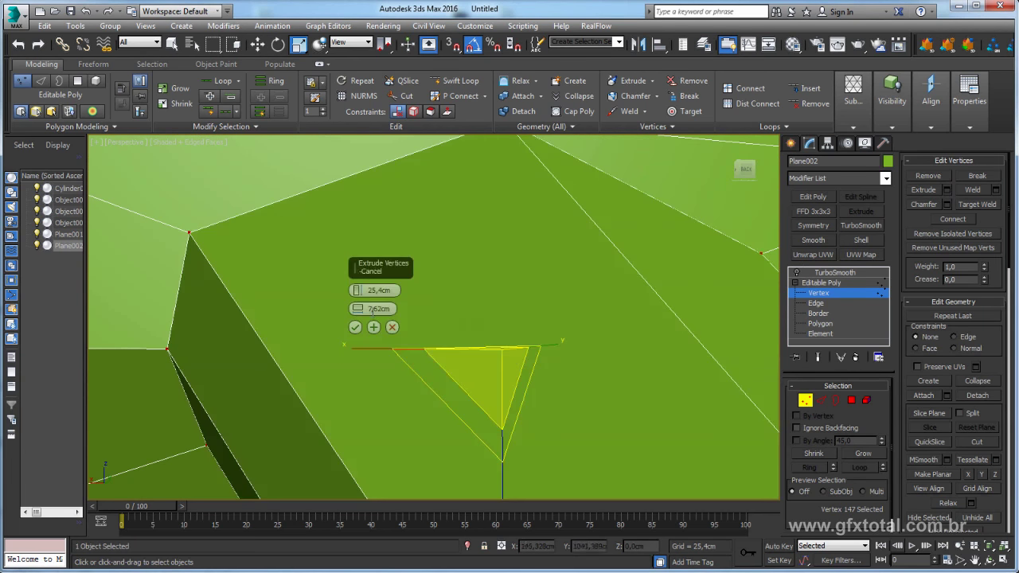
{"action": "right_click", "coordinate": [357, 290]}
{"action": "left_click_drag", "start_coordinate": [359, 309], "coordinate": [361, 303]}
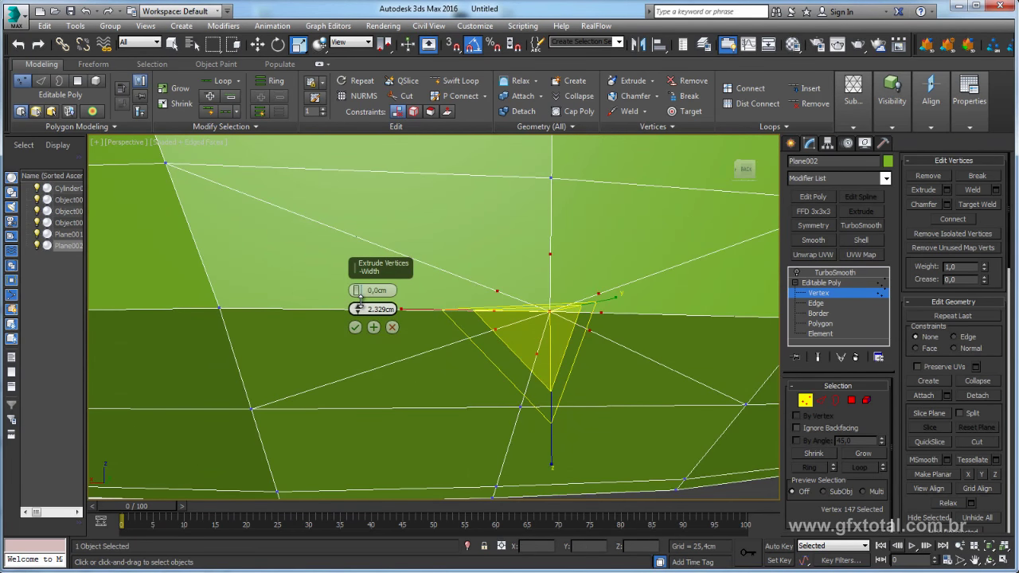
{"action": "middle_click_drag", "start_coordinate": [359, 297], "coordinate": [353, 330], "text": "alt"}
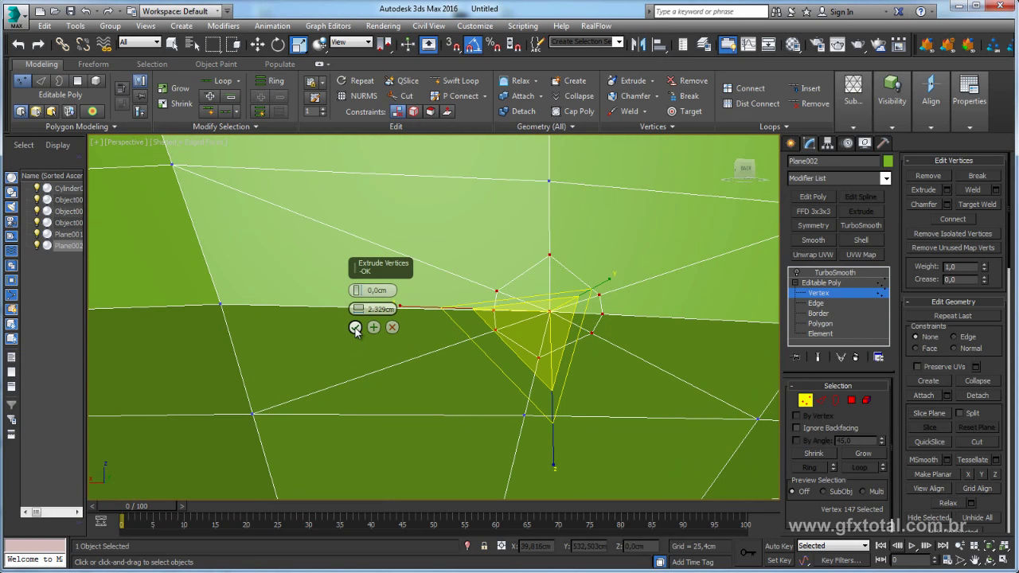
{"action": "left_click", "coordinate": [355, 330]}
{"action": "mouse_move", "coordinate": [632, 316]}
{"action": "middle_mouse_down", "text": "alt"}
{"action": "mouse_move", "coordinate": [655, 319]}
{"action": "mouse_move", "coordinate": [614, 314]}
{"action": "mouse_move", "coordinate": [598, 295]}
{"action": "middle_mouse_up", "text": "alt"}
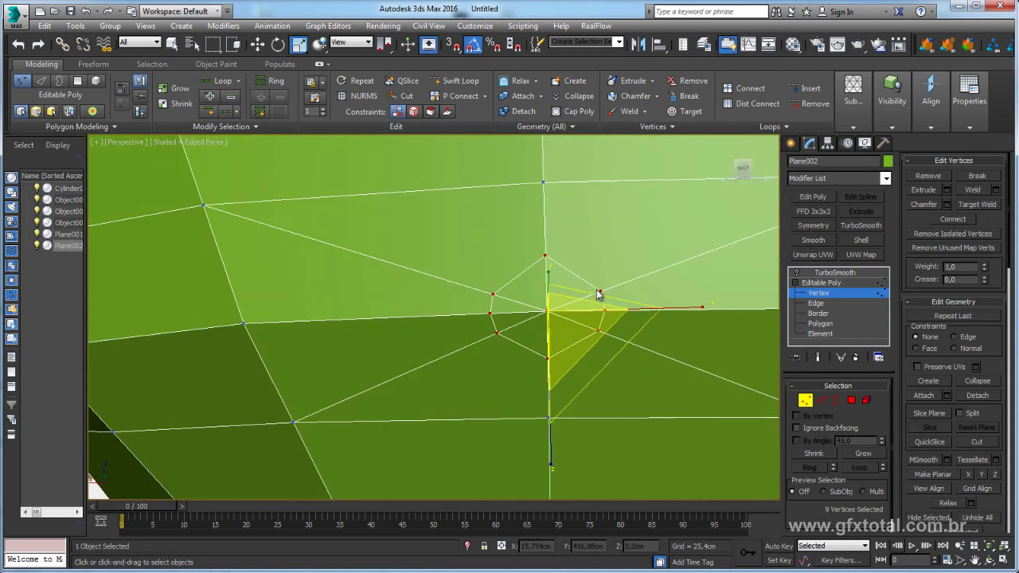
Select a pair of opposite vertices beside the centre point and scale them apart along X
{"action": "left_click", "coordinate": [599, 292]}
{"action": "left_click", "coordinate": [494, 292], "text": "ctrl"}
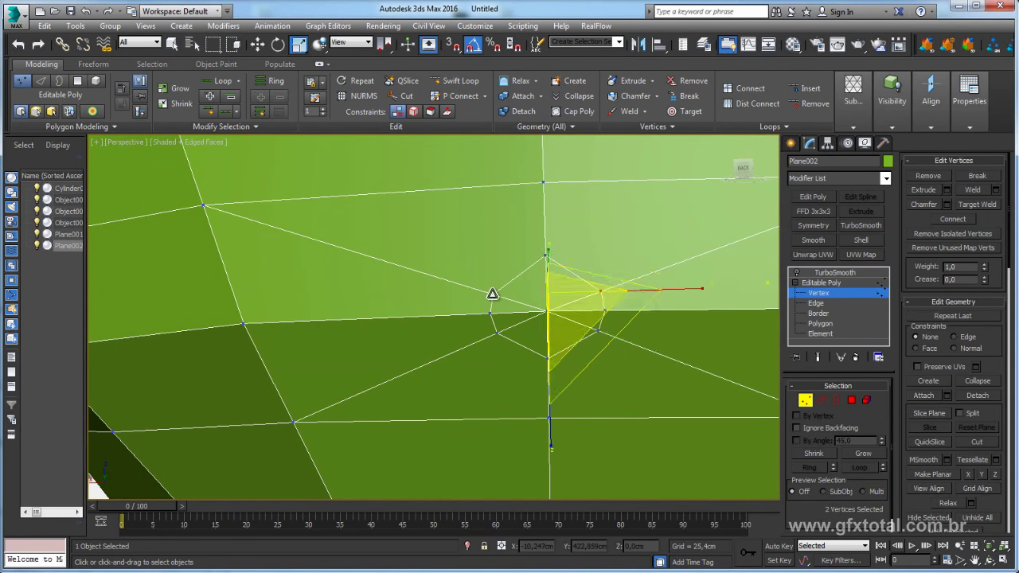
{"action": "mouse_move", "coordinate": [494, 292]}
{"action": "middle_mouse_down", "text": "alt"}
{"action": "mouse_move", "coordinate": [573, 331]}
{"action": "mouse_move", "coordinate": [557, 308]}
{"action": "mouse_move", "coordinate": [593, 269]}
{"action": "middle_mouse_up", "text": "alt"}
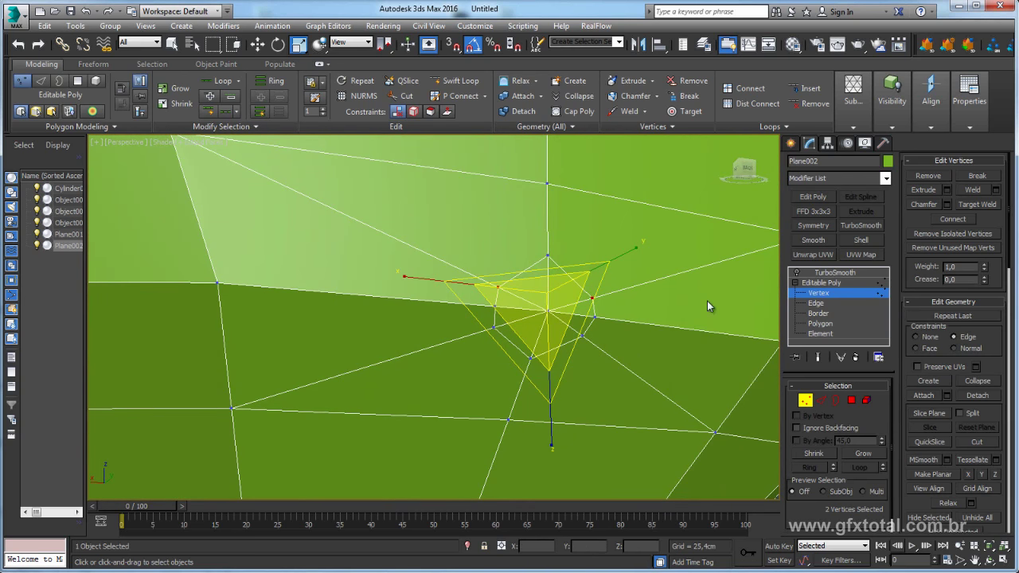
{"action": "mouse_move", "coordinate": [709, 306]}
{"action": "middle_mouse_down", "text": "alt"}
{"action": "mouse_move", "coordinate": [637, 303]}
{"action": "mouse_move", "coordinate": [542, 250]}
{"action": "middle_mouse_up", "text": "alt"}
{"action": "key", "text": "w"}
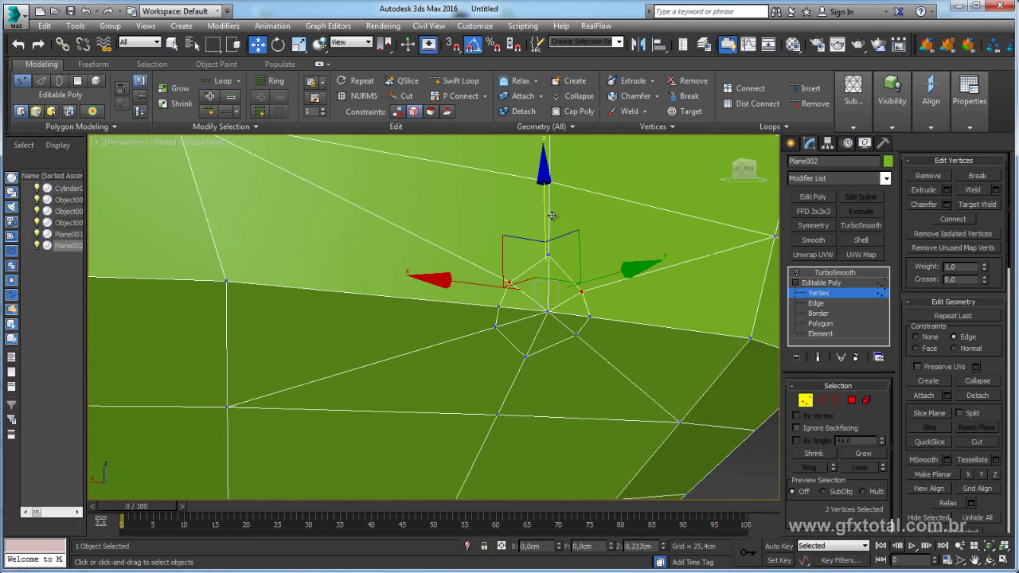
{"action": "middle_click_drag", "start_coordinate": [594, 292], "coordinate": [525, 305], "text": "alt"}
{"action": "key", "text": "r"}
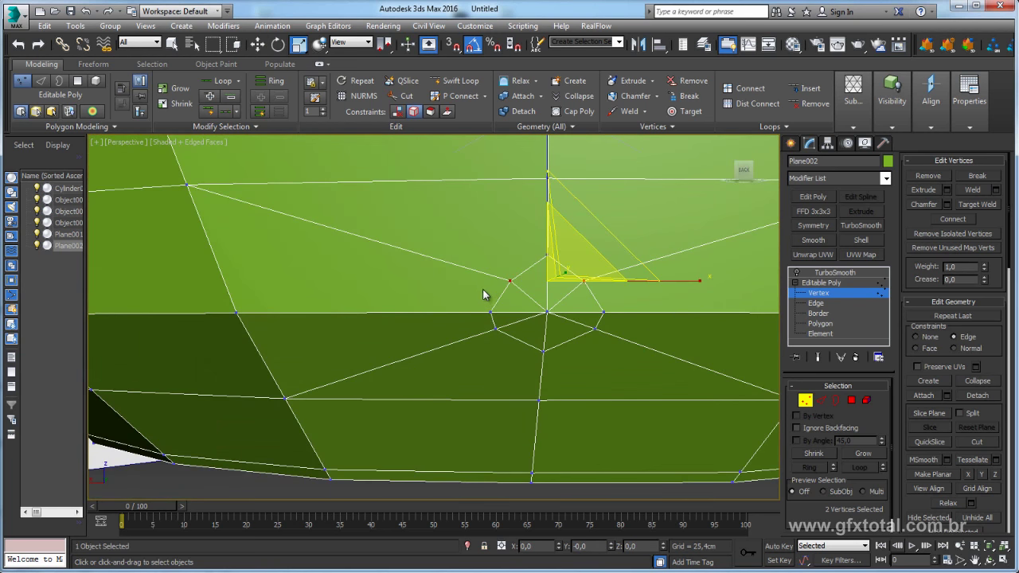
{"action": "left_click_drag", "start_coordinate": [698, 285], "coordinate": [705, 282]}
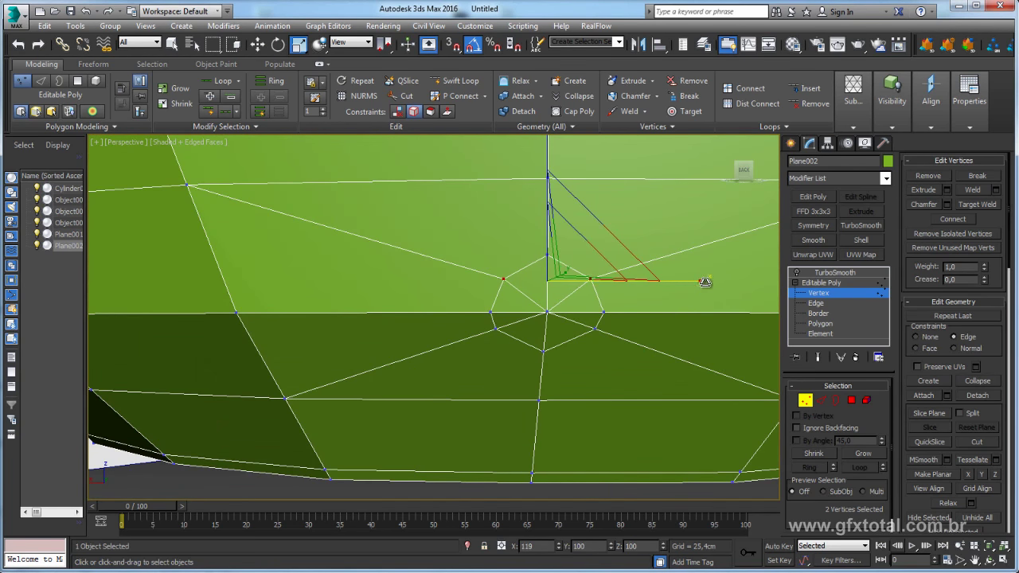
{"action": "middle_click_drag", "start_coordinate": [704, 282], "coordinate": [598, 341], "text": "alt"}
Select the second opposite vertex pair and spread it apart along X to even the ring
{"action": "left_click", "coordinate": [594, 335]}
{"action": "key", "text": "w"}
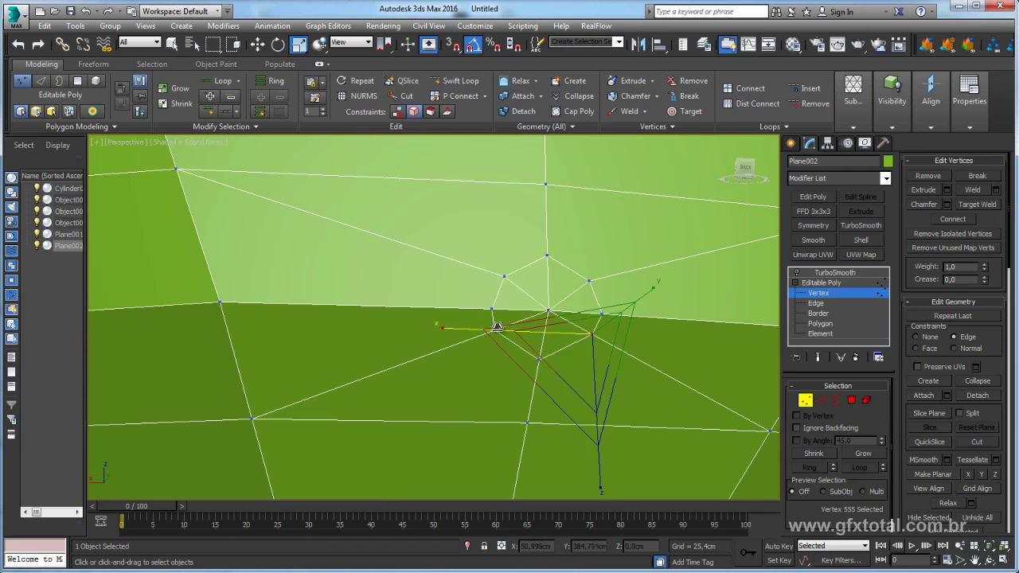
{"action": "middle_click_drag", "start_coordinate": [494, 331], "coordinate": [535, 265], "text": "alt"}
{"action": "key", "text": "w"}
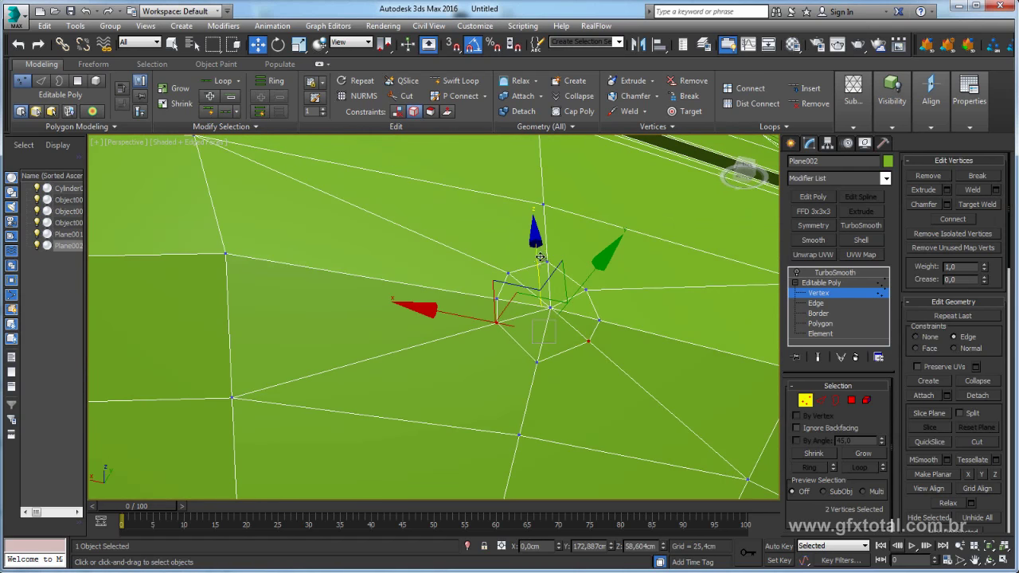
{"action": "middle_click_drag", "start_coordinate": [593, 323], "coordinate": [581, 359], "text": "alt"}
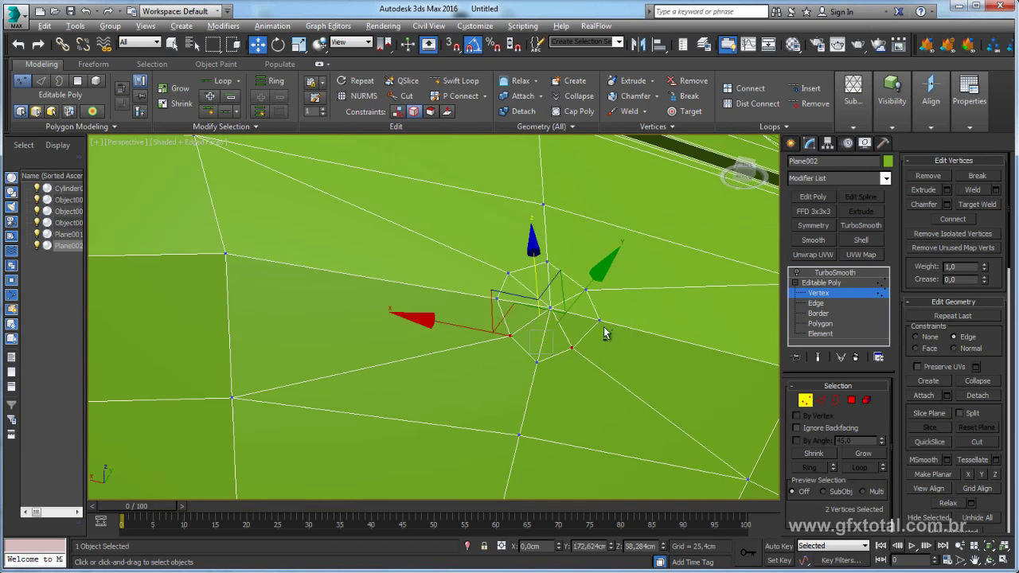
{"action": "key", "text": "r"}
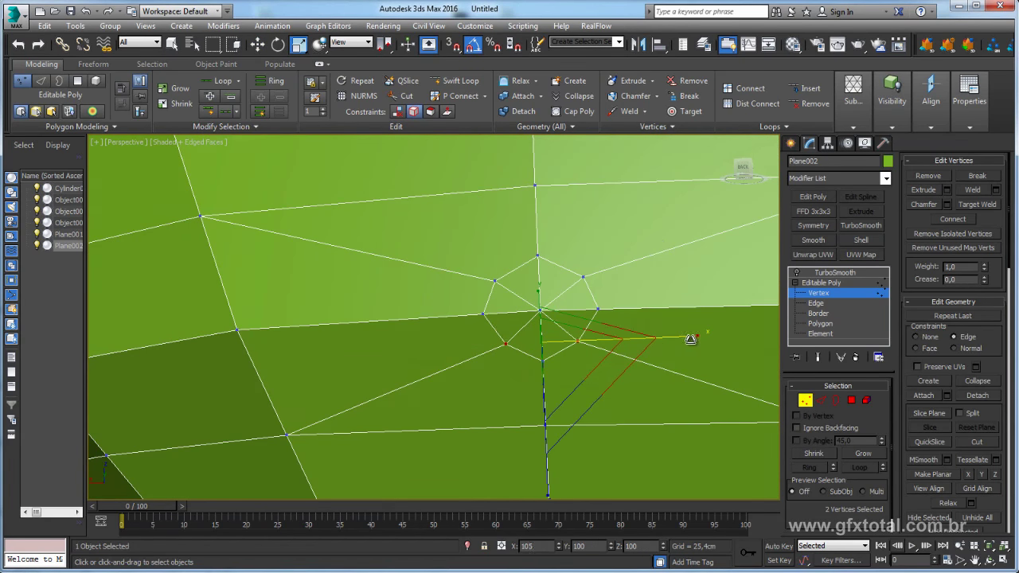
{"action": "mouse_move", "coordinate": [689, 342]}
{"action": "middle_mouse_down", "text": "alt"}
{"action": "mouse_move", "coordinate": [570, 257]}
{"action": "mouse_move", "coordinate": [554, 223]}
{"action": "mouse_move", "coordinate": [539, 246]}
{"action": "mouse_move", "coordinate": [548, 244]}
{"action": "middle_mouse_up", "text": "alt"}
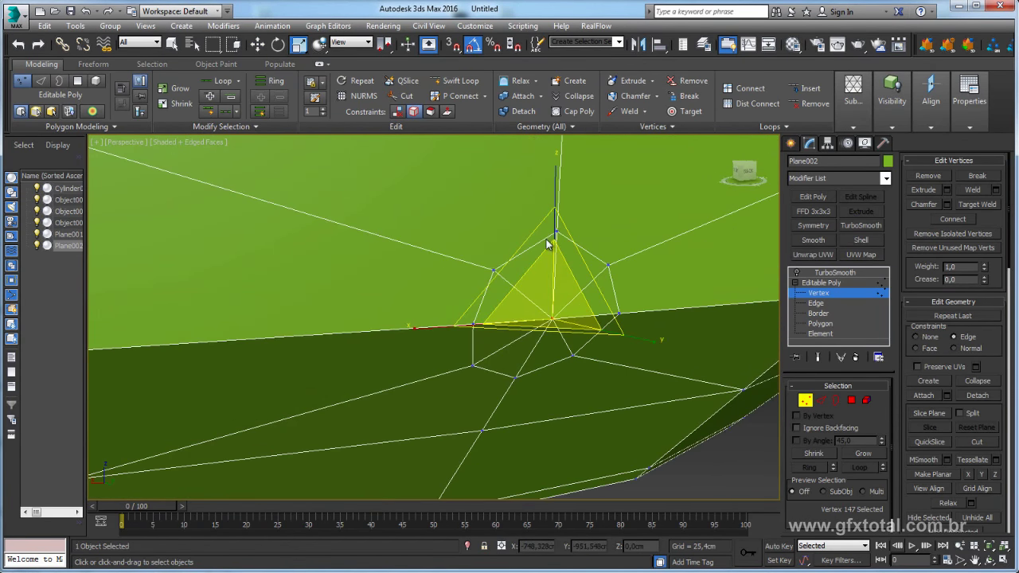
Inset the eight centre polygons on the underside and delete them to open a hole
{"action": "left_click", "coordinate": [852, 401], "text": "ctrl"}
{"action": "middle_click_drag", "start_coordinate": [637, 341], "coordinate": [637, 330], "text": "alt"}
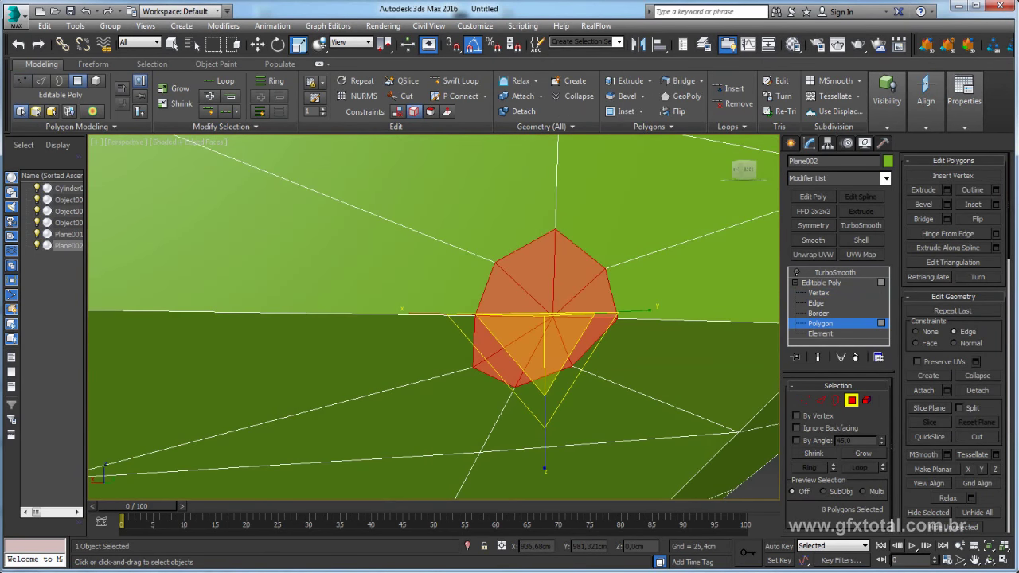
{"action": "left_click", "coordinate": [995, 205]}
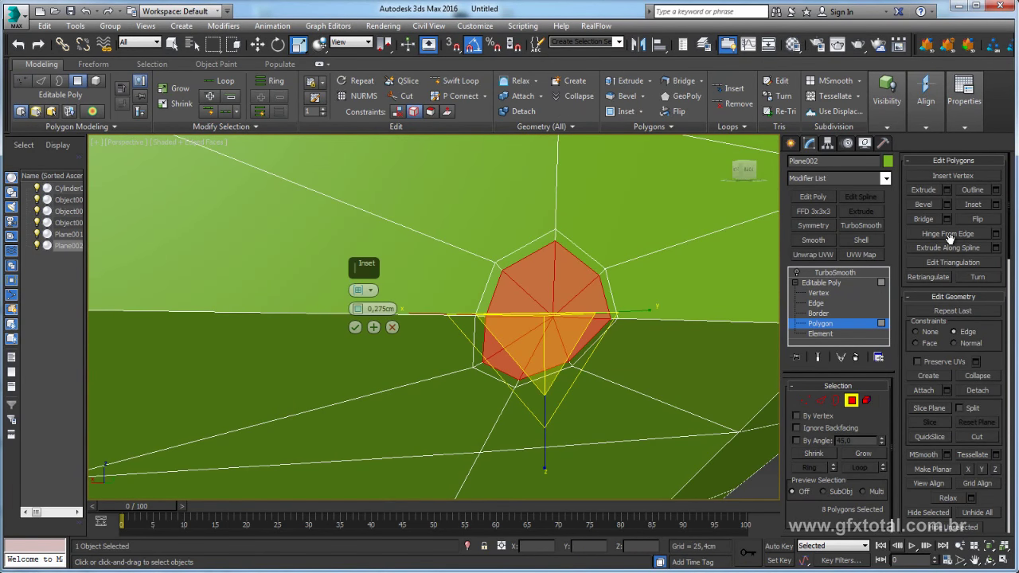
{"action": "left_click", "coordinate": [354, 329]}
{"action": "key", "text": "Delete"}
Shift-move the hole's border inward to extend it as a short tunnel into the body
{"action": "left_click", "coordinate": [836, 400]}
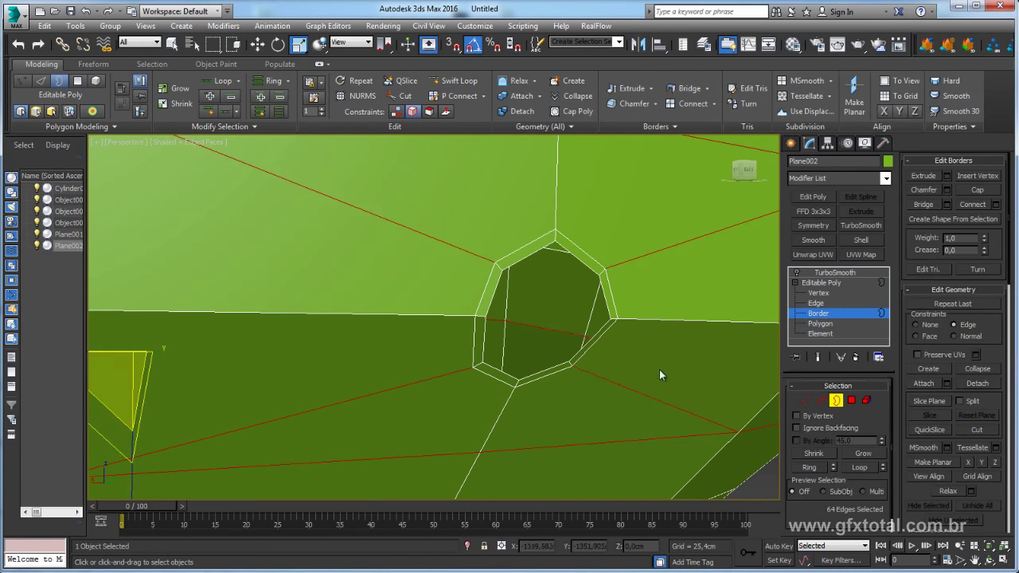
{"action": "left_click", "coordinate": [582, 327]}
{"action": "key", "text": "w"}
{"action": "middle_click_drag", "start_coordinate": [583, 327], "coordinate": [602, 332], "text": "alt"}
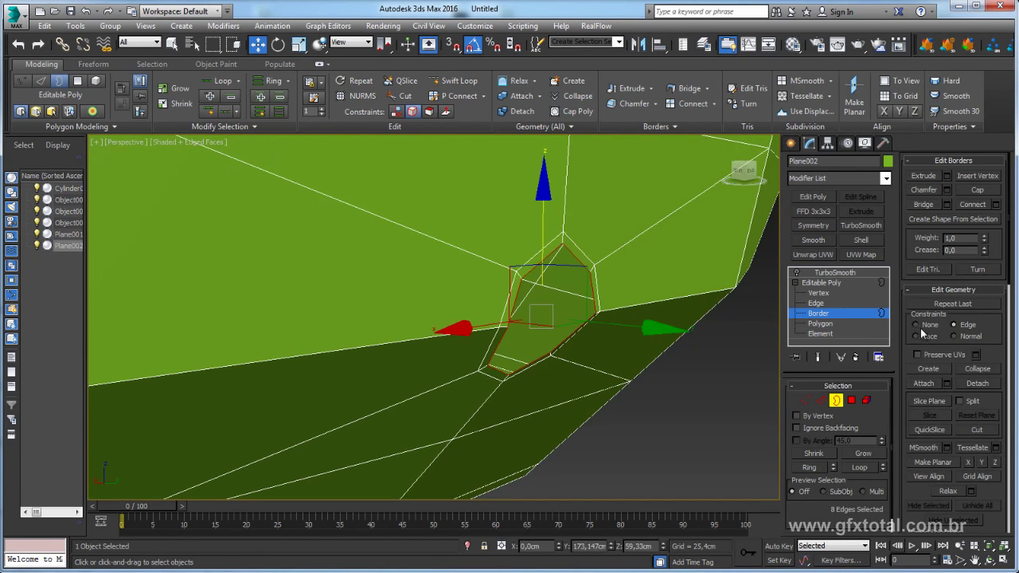
{"action": "left_click_drag", "start_coordinate": [615, 328], "coordinate": [567, 319], "text": "shift"}
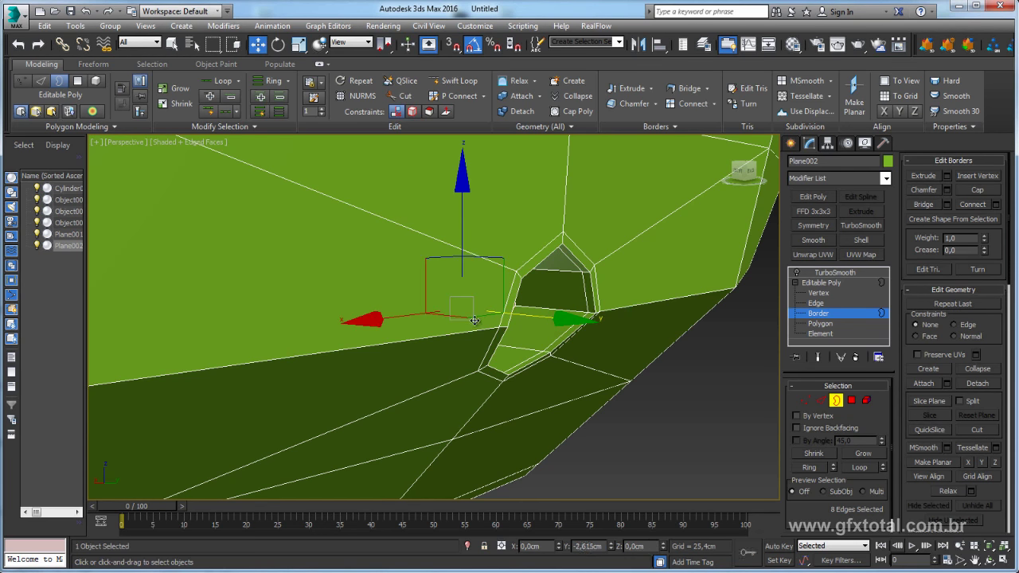
{"action": "middle_click_drag", "start_coordinate": [574, 327], "coordinate": [489, 318], "text": "alt"}
Scale the inner border, collapse it closed, and show TurboSmooth's end result
{"action": "key", "text": "e"}
{"action": "key", "text": "r"}
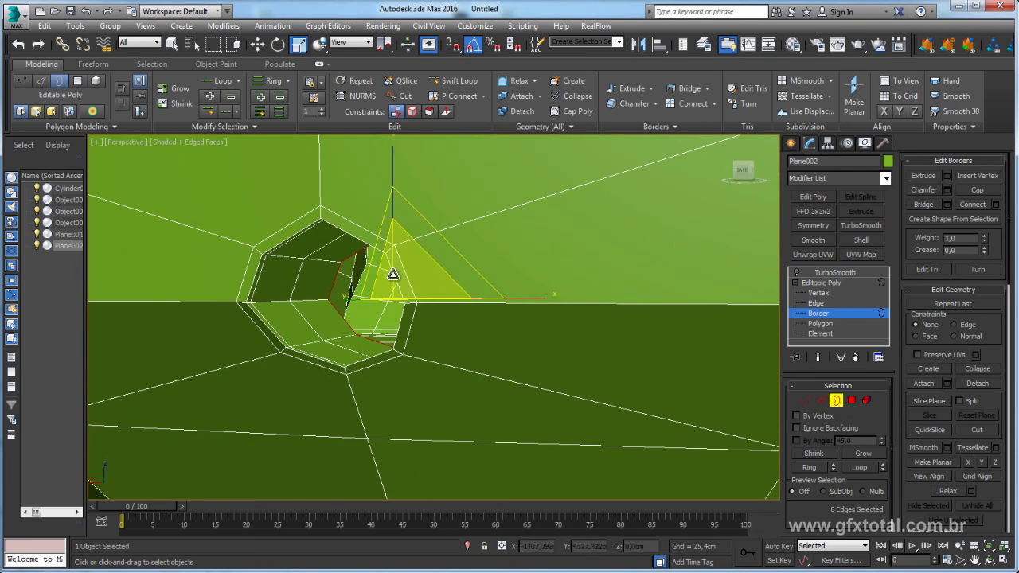
{"action": "middle_click_drag", "start_coordinate": [633, 327], "coordinate": [727, 313], "text": "alt"}
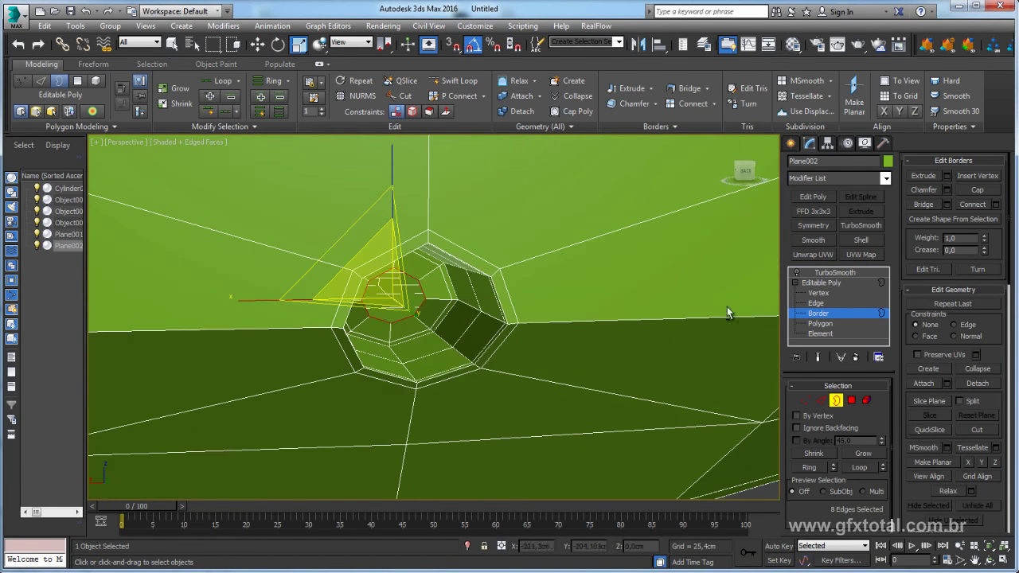
{"action": "left_click", "coordinate": [987, 371]}
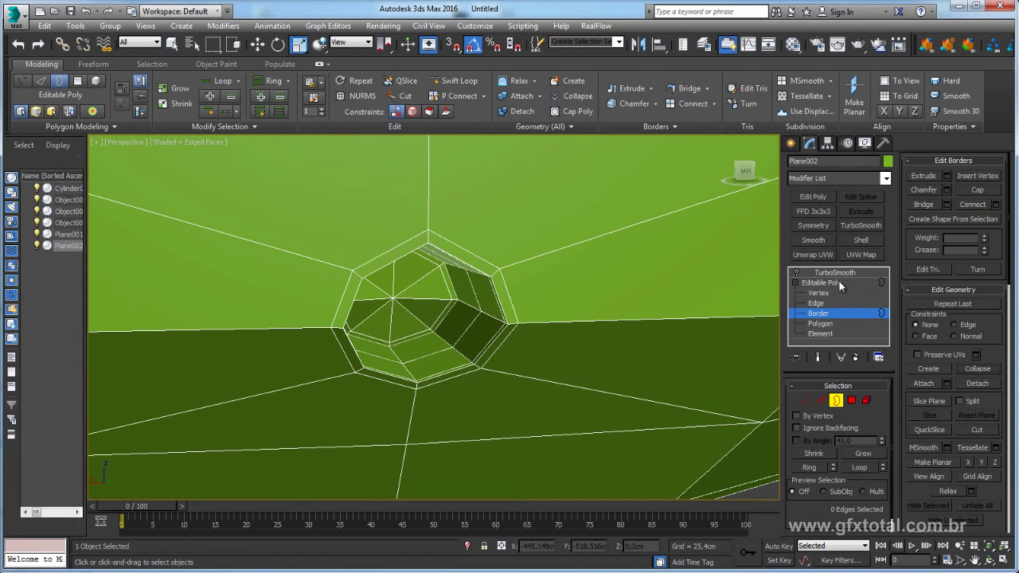
{"action": "left_click", "coordinate": [836, 284]}
{"action": "left_click", "coordinate": [835, 272]}
{"action": "left_click", "coordinate": [818, 356]}
Deselect the mouse body and turn off edged faces with F4
{"action": "scroll", "coordinate": [518, 291], "scroll_direction": "down", "scroll_amount": 5}
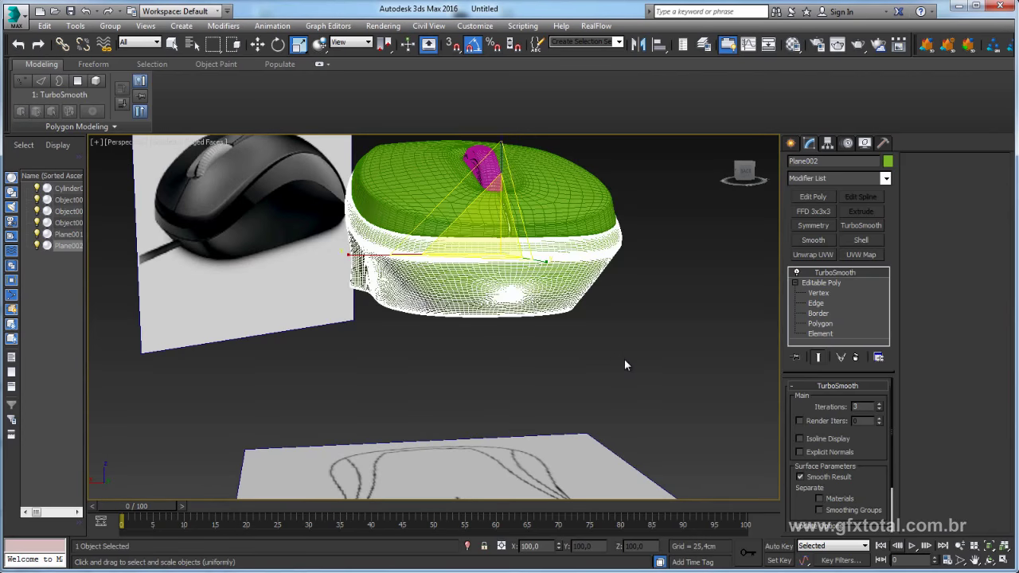
{"action": "left_click", "coordinate": [625, 365]}
{"action": "scroll", "coordinate": [564, 341], "scroll_direction": "up", "scroll_amount": 5}
{"action": "key", "text": "F4"}
Orbit and zoom around the smoothed green mouse to review the wheel and bottom hole
{"action": "scroll", "coordinate": [625, 361], "scroll_direction": "up", "scroll_amount": 2}
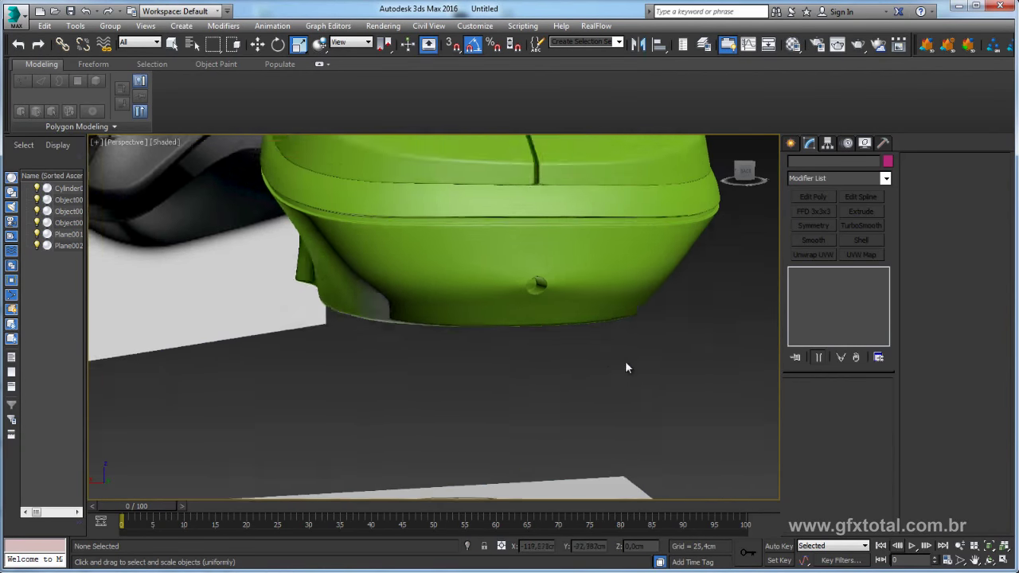
{"action": "mouse_move", "coordinate": [626, 368]}
{"action": "middle_mouse_down", "text": "alt"}
{"action": "mouse_move", "coordinate": [734, 397]}
{"action": "mouse_move", "coordinate": [712, 332]}
{"action": "mouse_move", "coordinate": [624, 364]}
{"action": "middle_mouse_up", "text": "alt"}
{"action": "scroll", "coordinate": [675, 345], "scroll_direction": "up", "scroll_amount": 2}
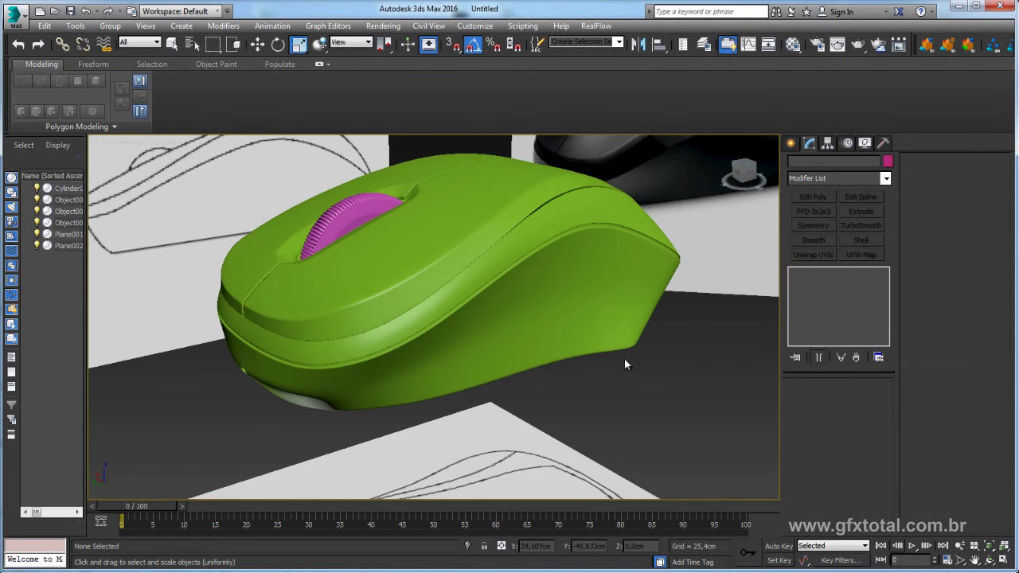
{"action": "scroll", "coordinate": [624, 365], "scroll_direction": "down", "scroll_amount": 2}
{"action": "scroll", "coordinate": [642, 382], "scroll_direction": "down", "scroll_amount": 2}
{"action": "scroll", "coordinate": [637, 359], "scroll_direction": "down", "scroll_amount": 2}
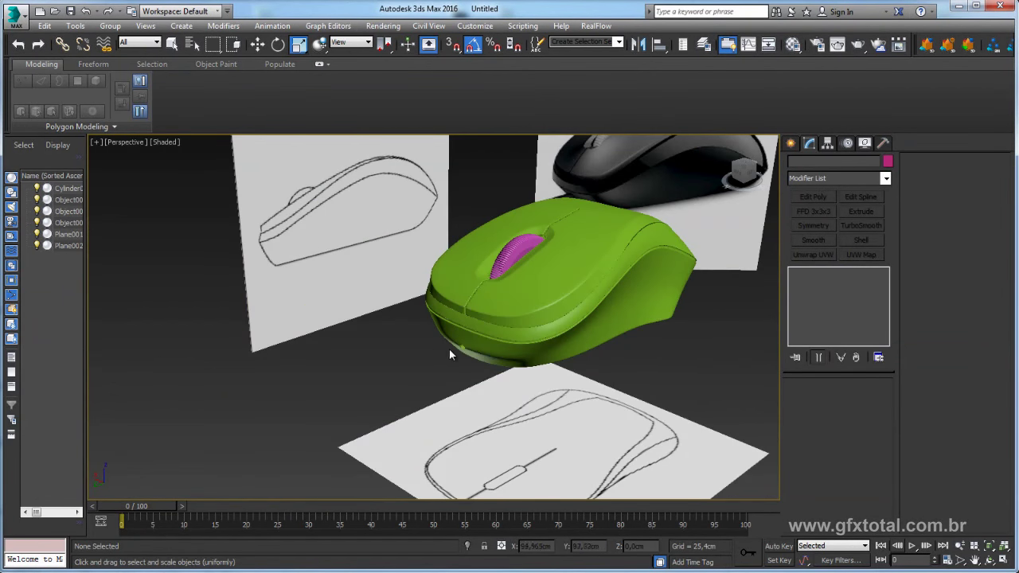
{"action": "scroll", "coordinate": [463, 348], "scroll_direction": "up", "scroll_amount": 2}
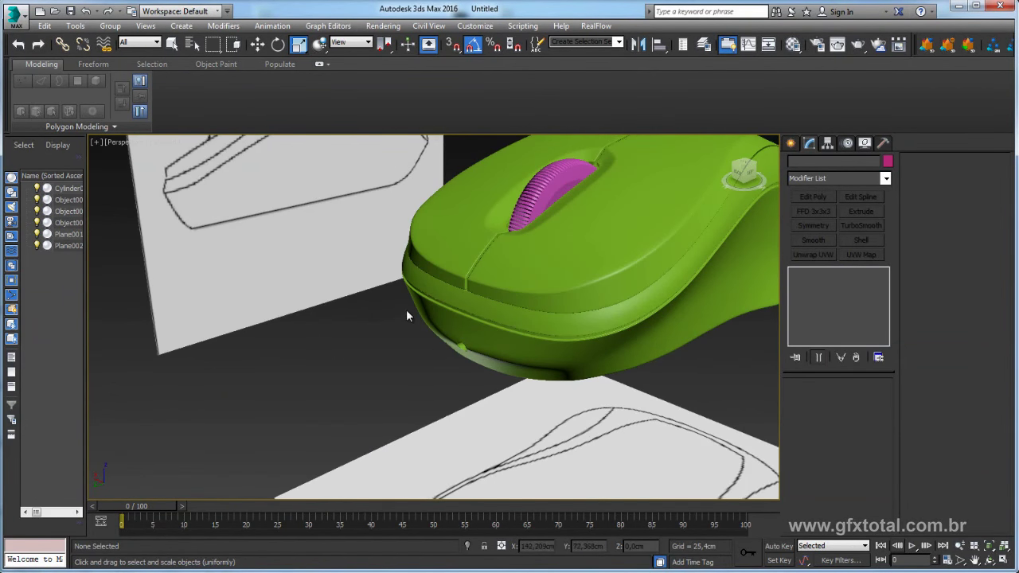
{"action": "mouse_move", "coordinate": [393, 311]}
{"action": "middle_mouse_down", "text": "alt"}
{"action": "mouse_move", "coordinate": [565, 291]}
{"action": "mouse_move", "coordinate": [528, 319]}
{"action": "mouse_move", "coordinate": [505, 362]}
{"action": "middle_mouse_up", "text": "alt"}
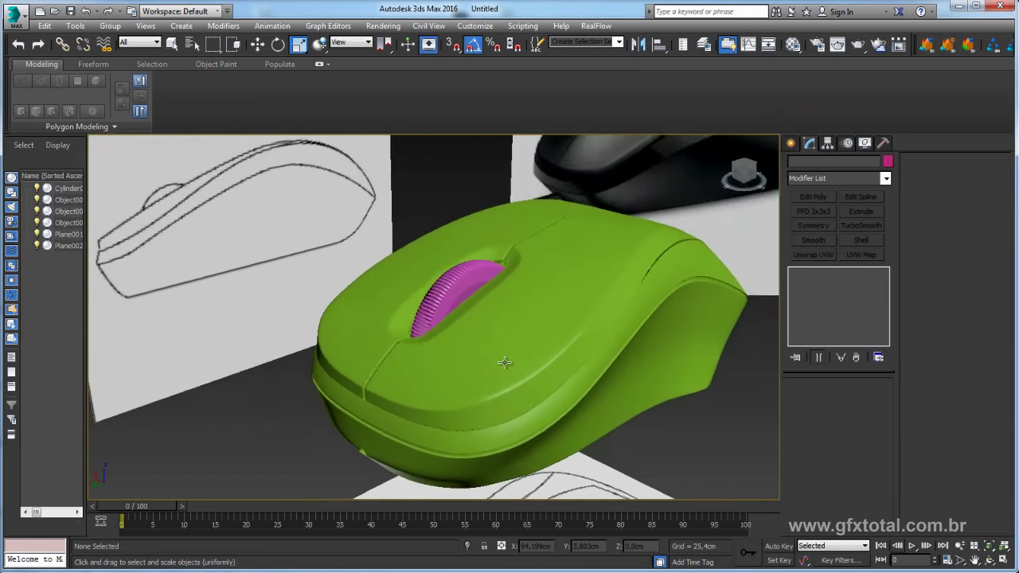
{"action": "scroll", "coordinate": [505, 363], "scroll_direction": "down", "scroll_amount": 2}
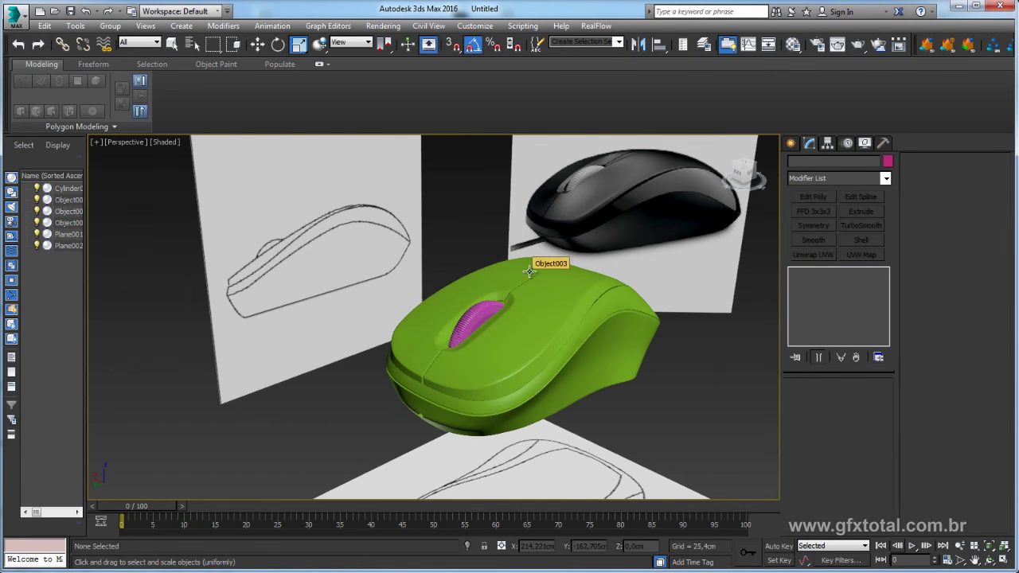